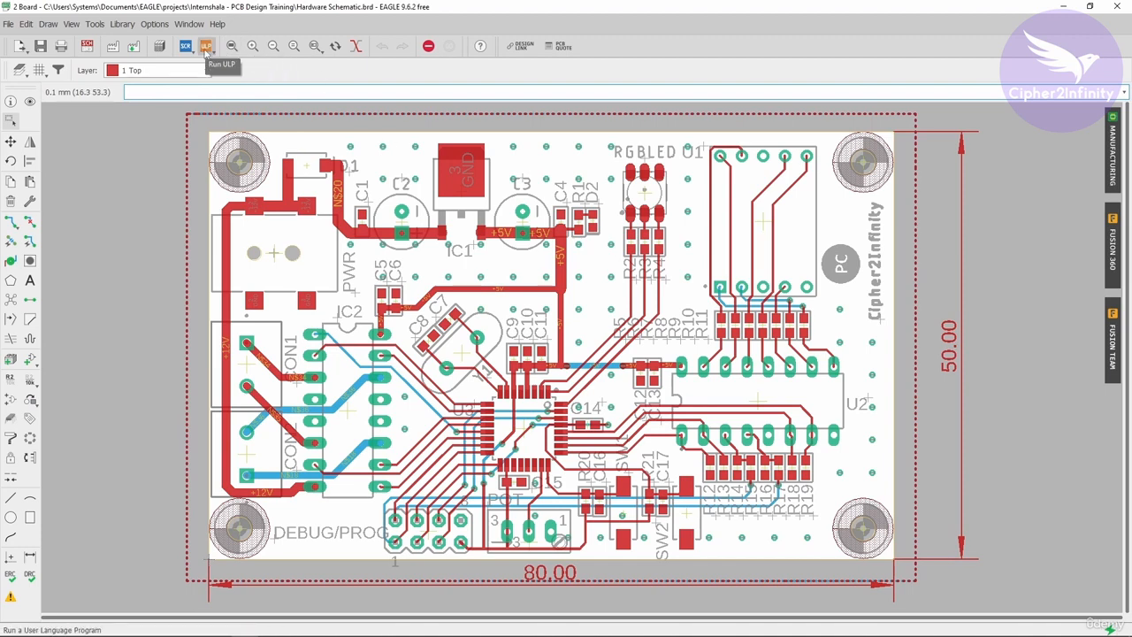
- Open the list of User Language Programs and search it by name for "dx"
left_click(206, 48)
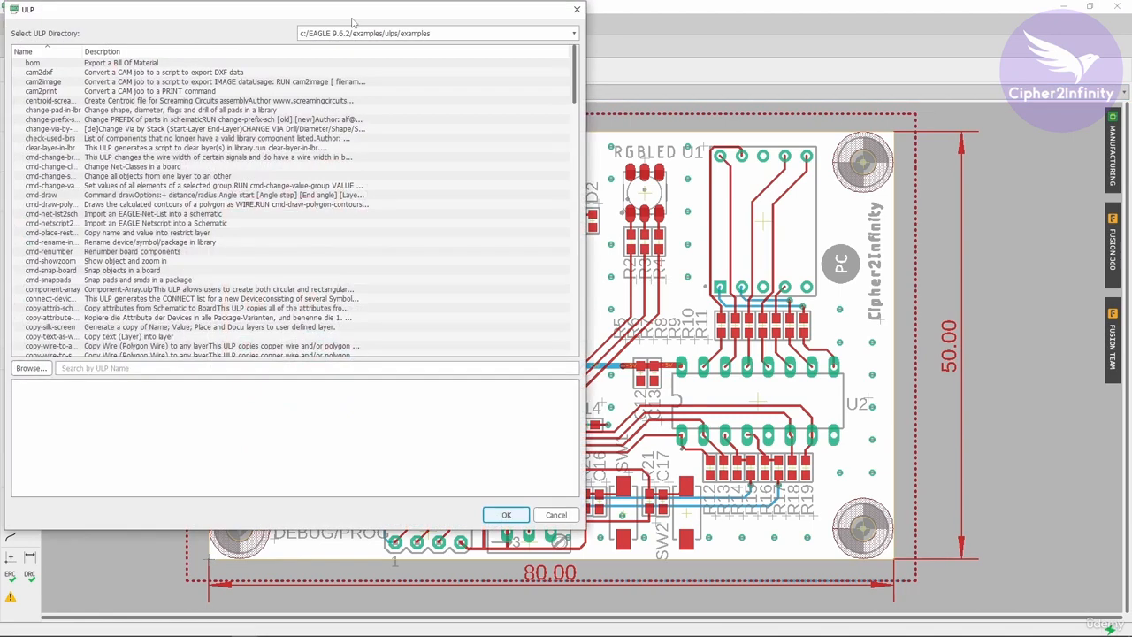
left_click_drag(348, 19, 638, 54)
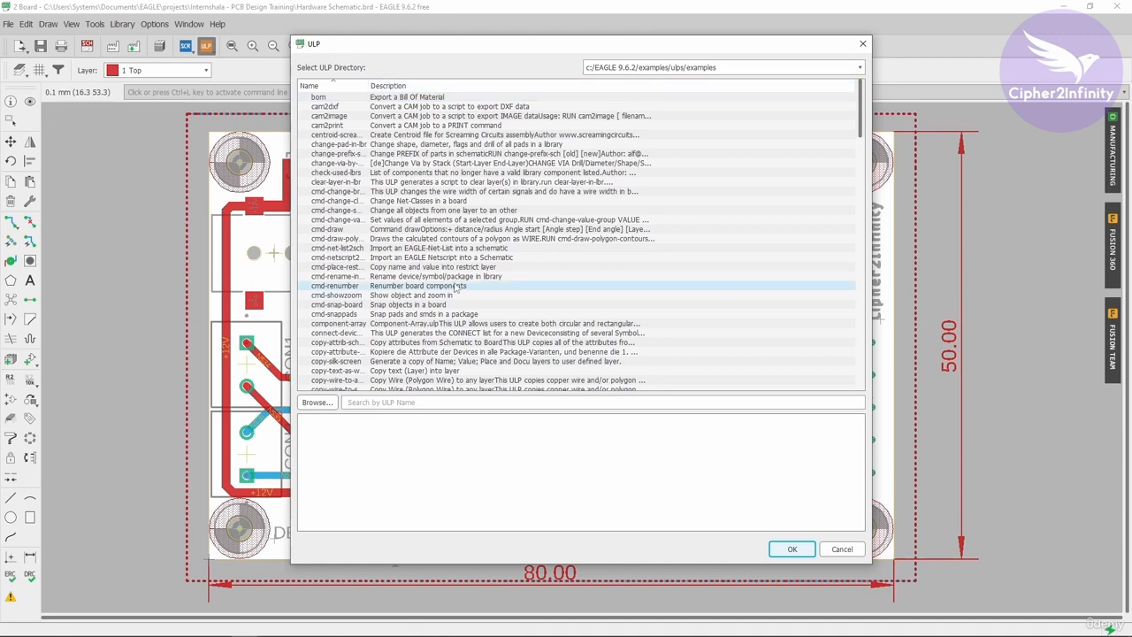
double_click(368, 85)
scroll(487, 124, "down", 9)
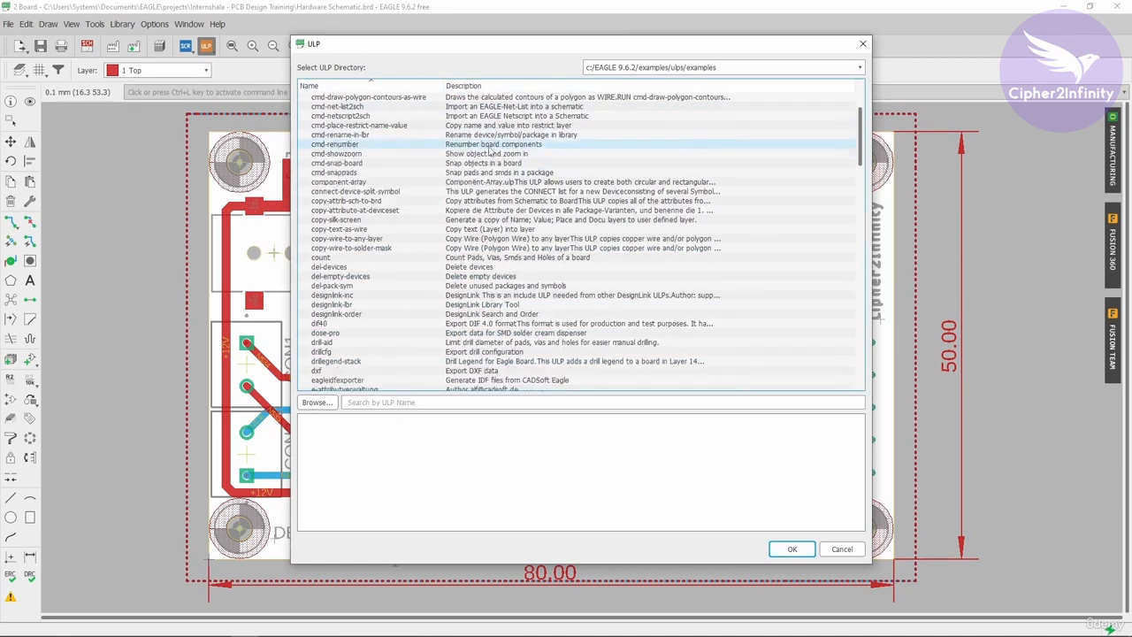
scroll(491, 152, "down", 20)
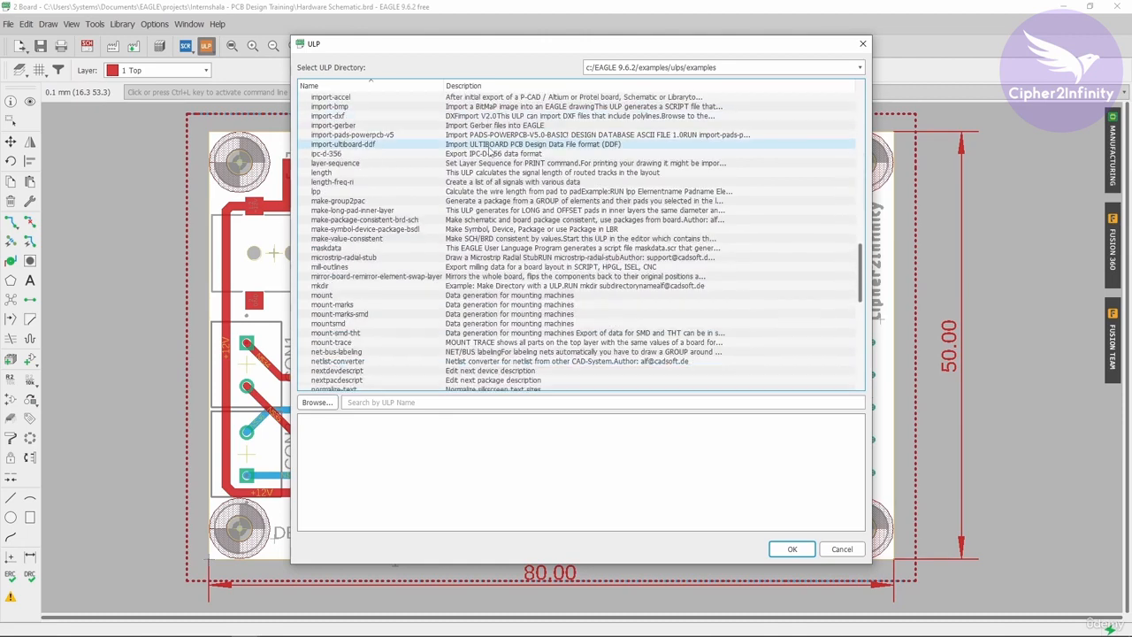
scroll(513, 163, "down", 9)
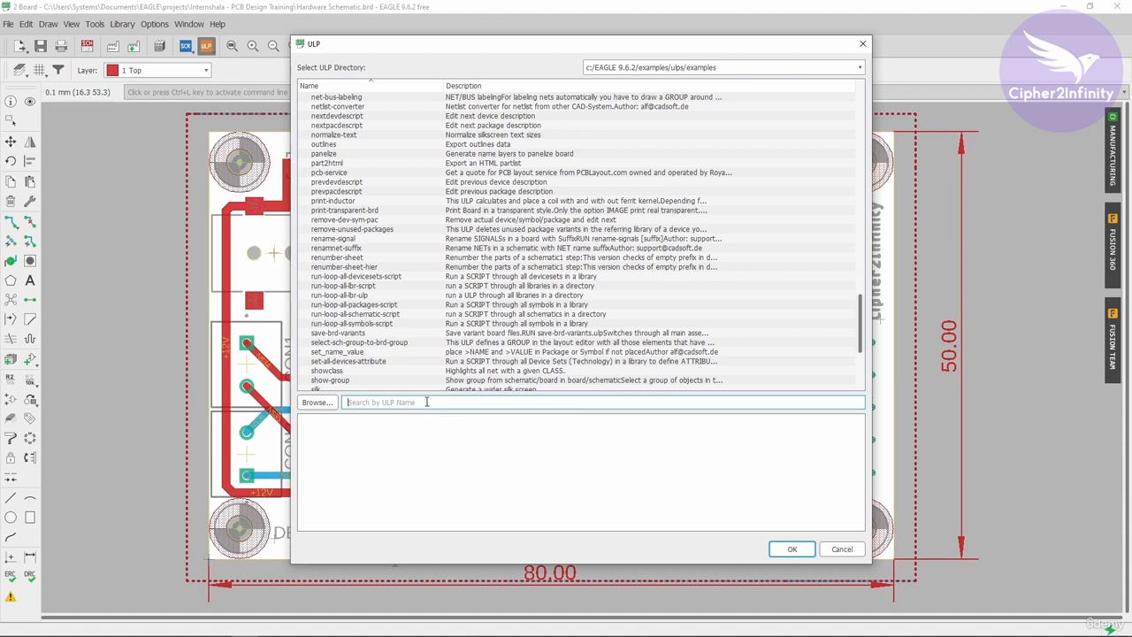
type("dx")
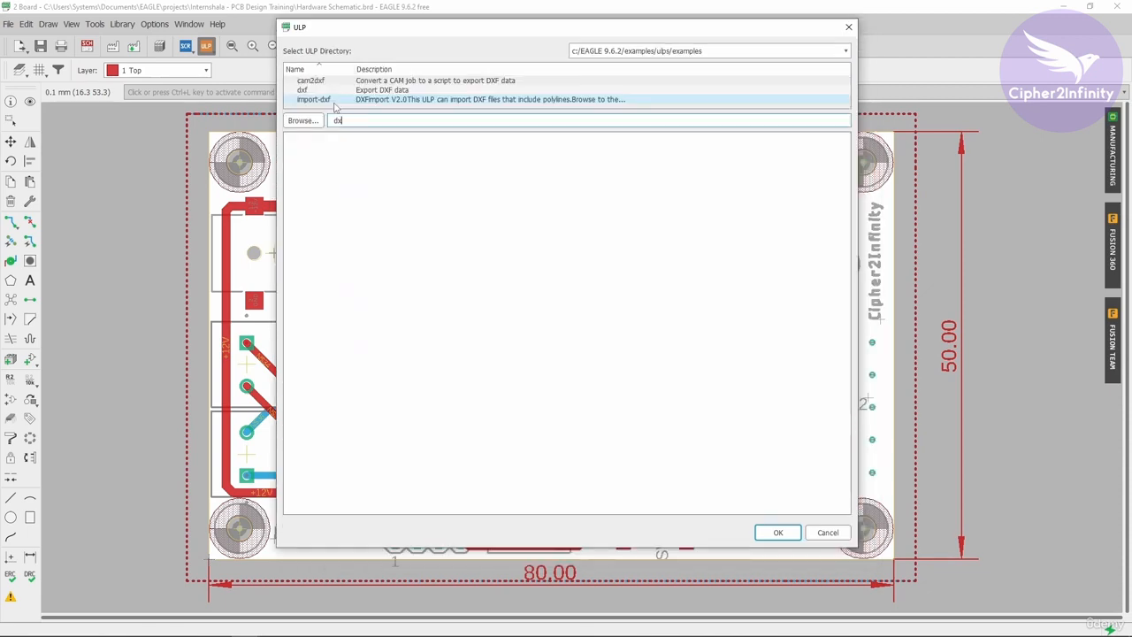
- Compare the descriptions of the dxf and import-dxf programs, and run import-dxf
left_click(319, 99)
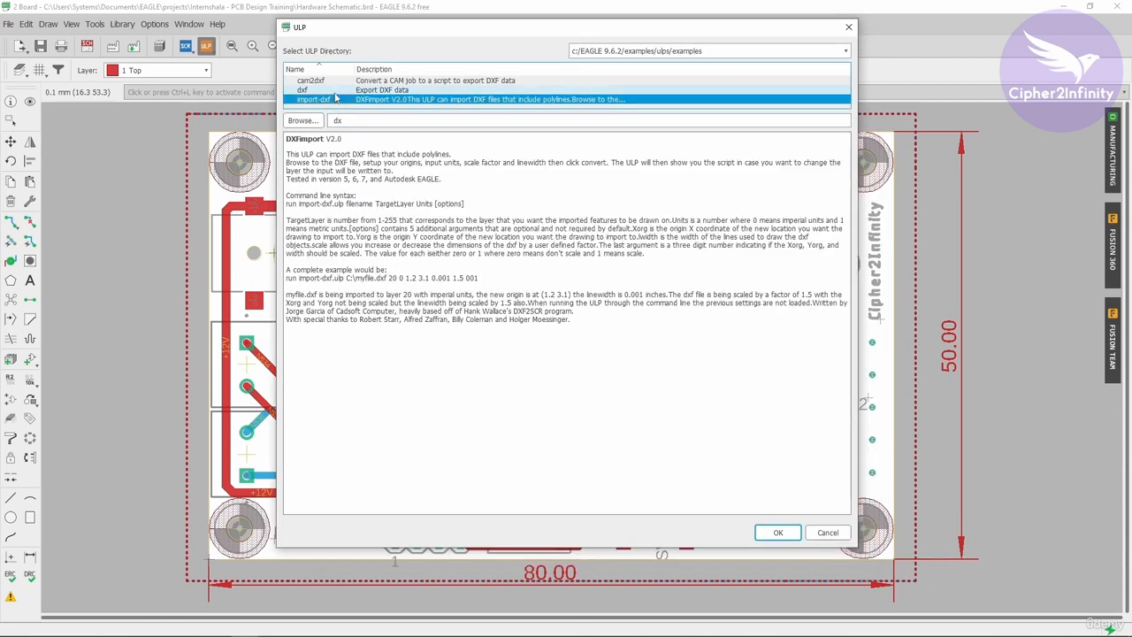
left_click(336, 92)
left_click(337, 101)
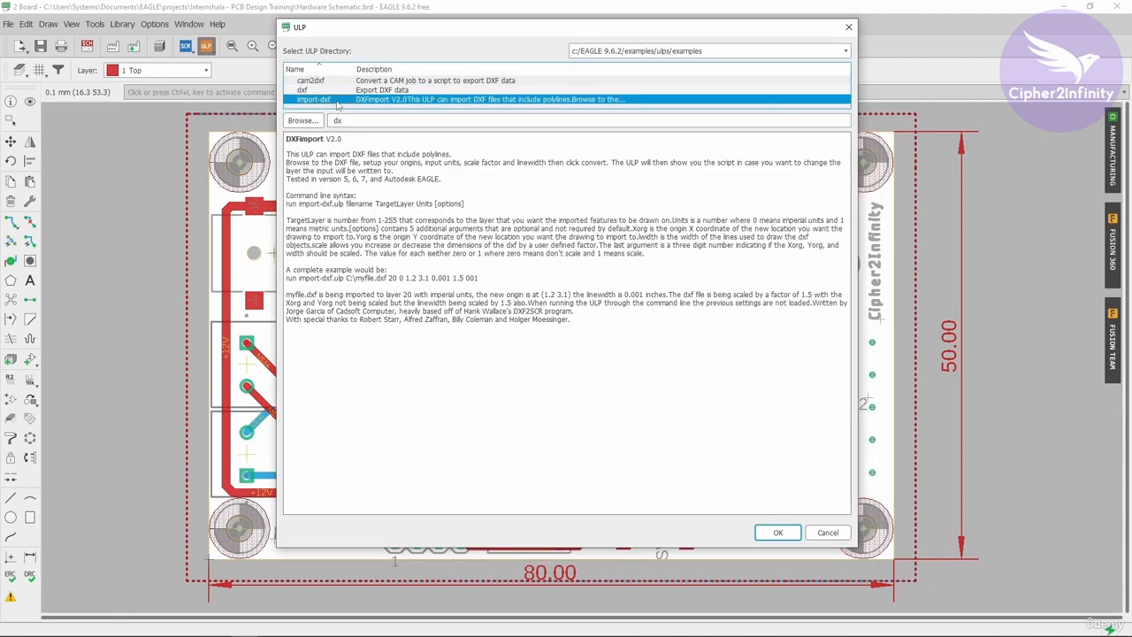
left_click(340, 90)
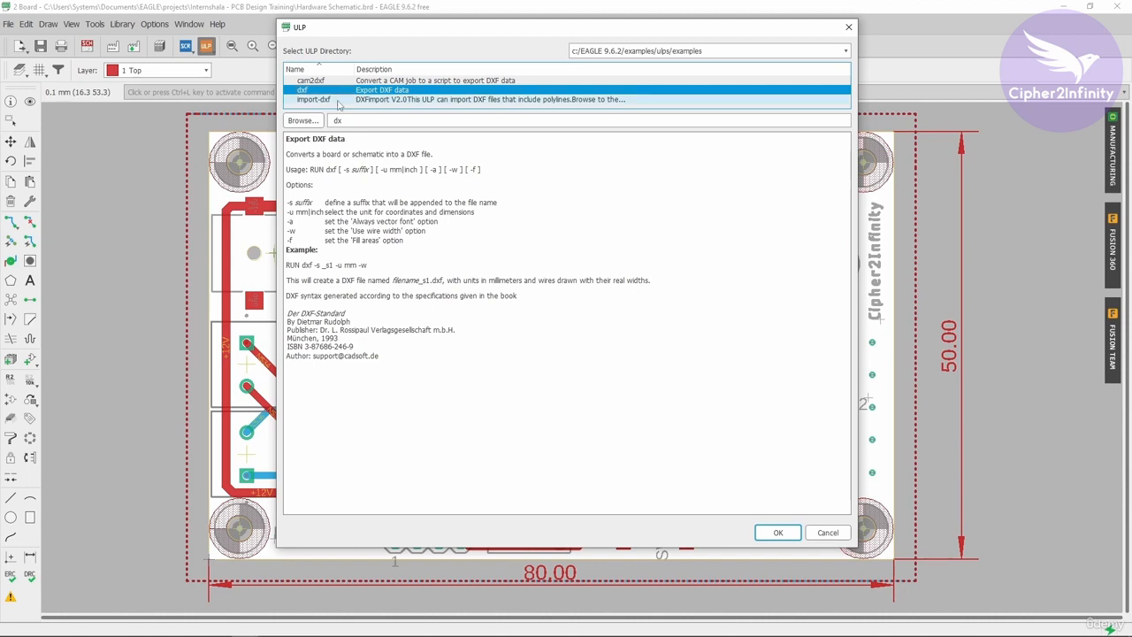
left_click(338, 101)
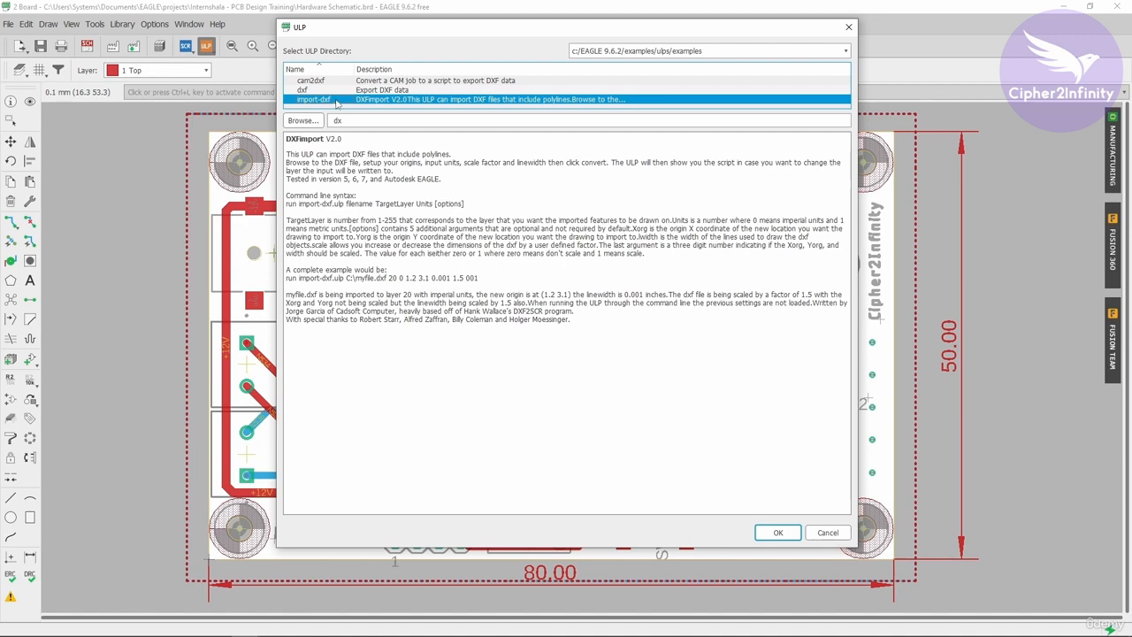
left_click(778, 532)
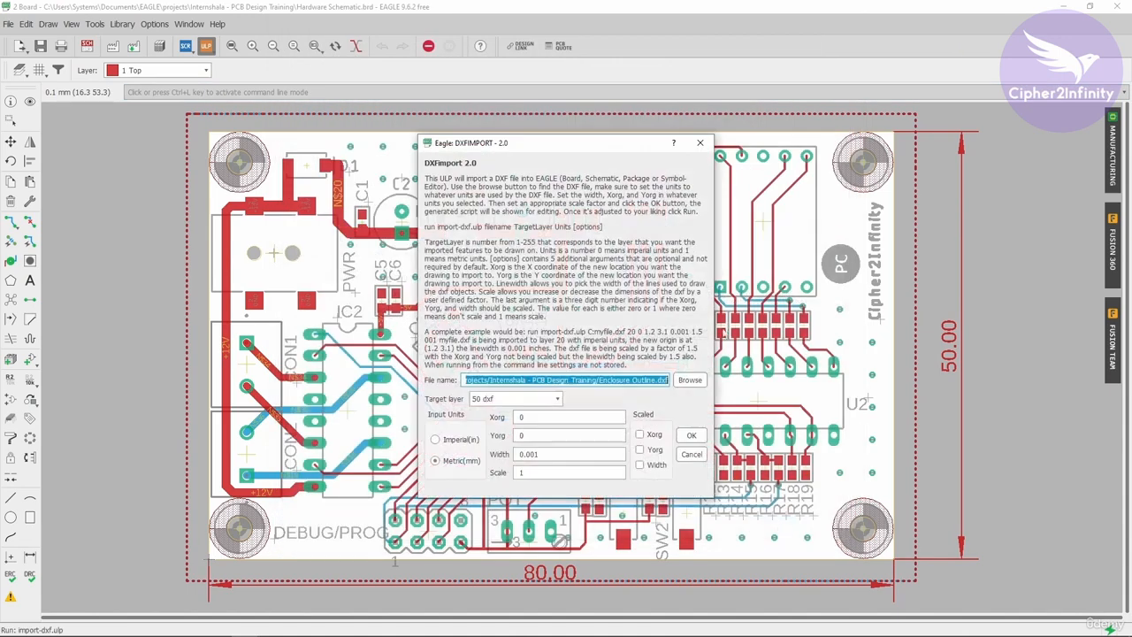
- Choose Enclosure Outline.dxf from the Internshala - PCB Design Training folder as the file to import
left_click_drag(611, 144, 613, 115)
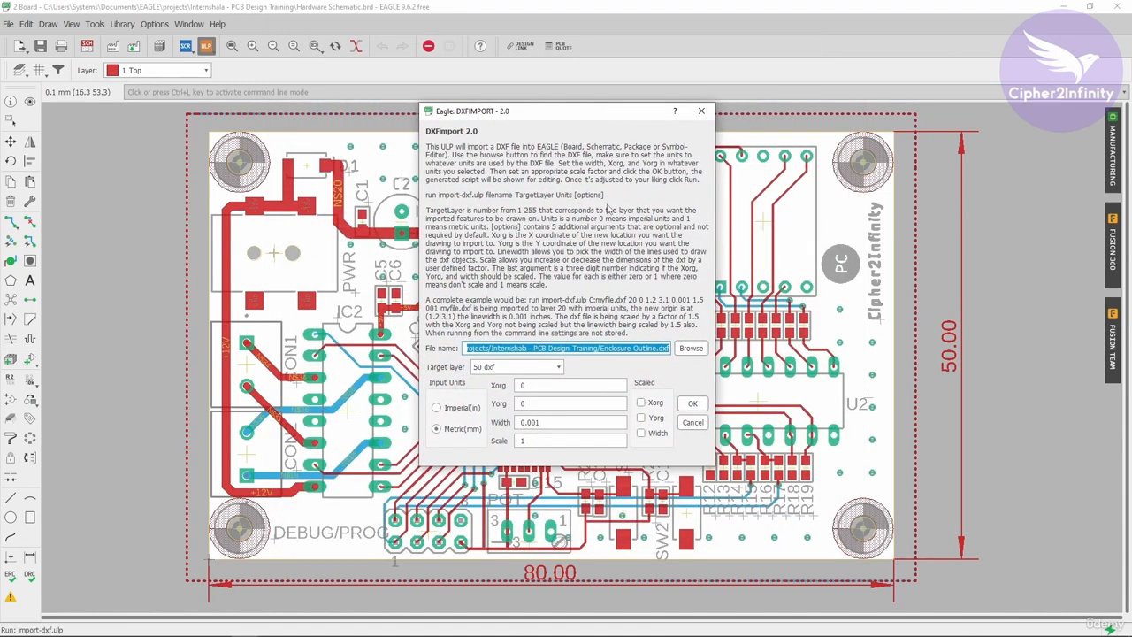
left_click(691, 347)
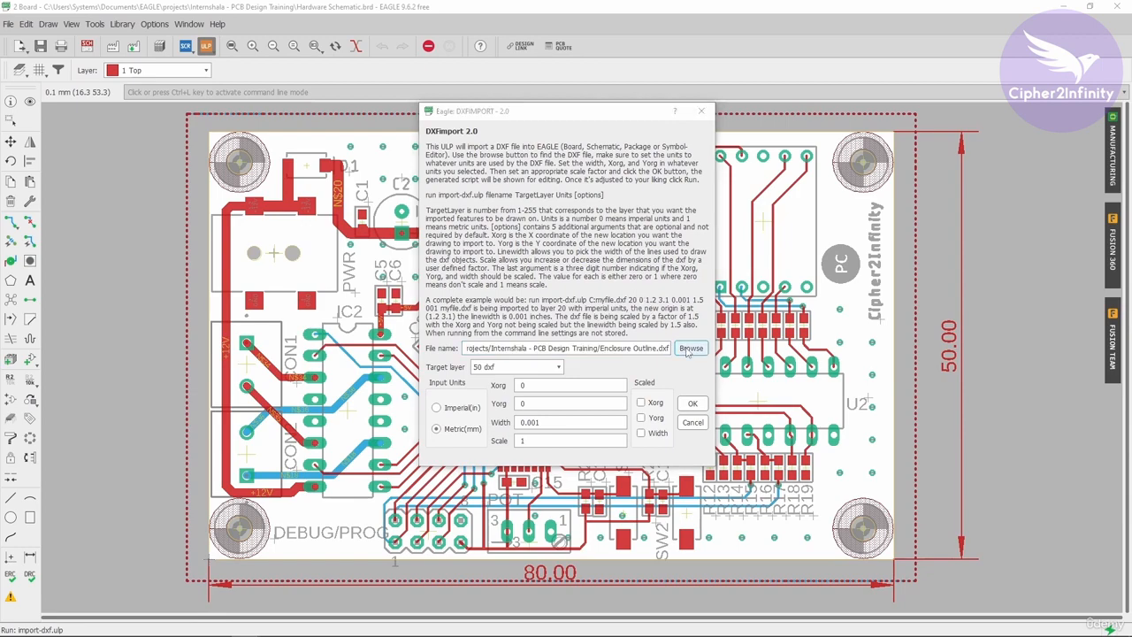
left_click_drag(653, 121, 477, 54)
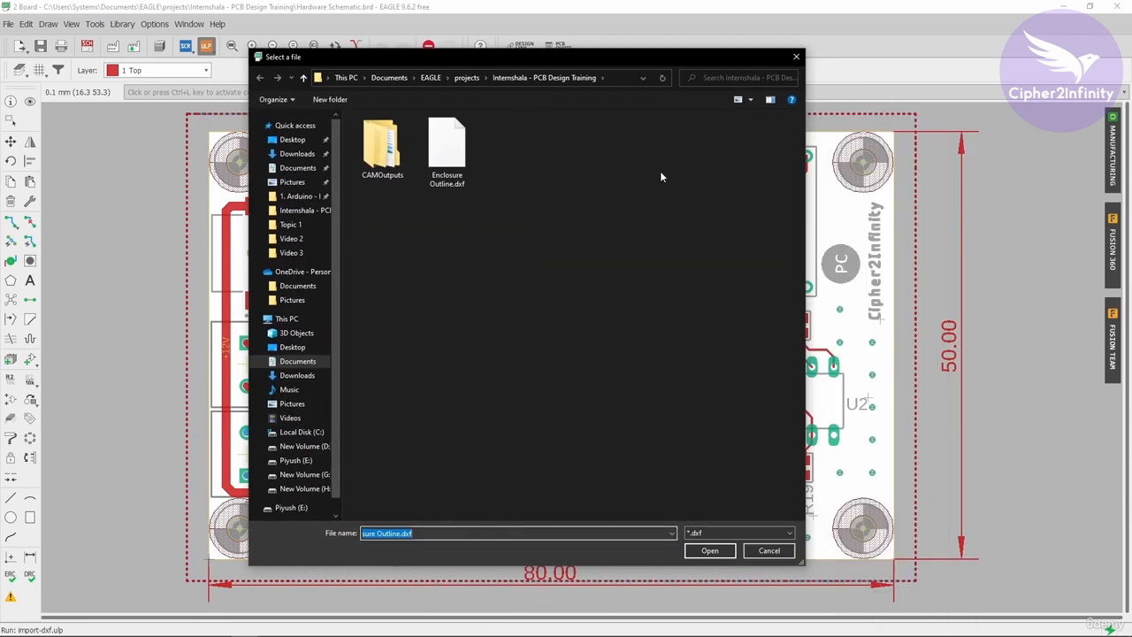
left_click(453, 164)
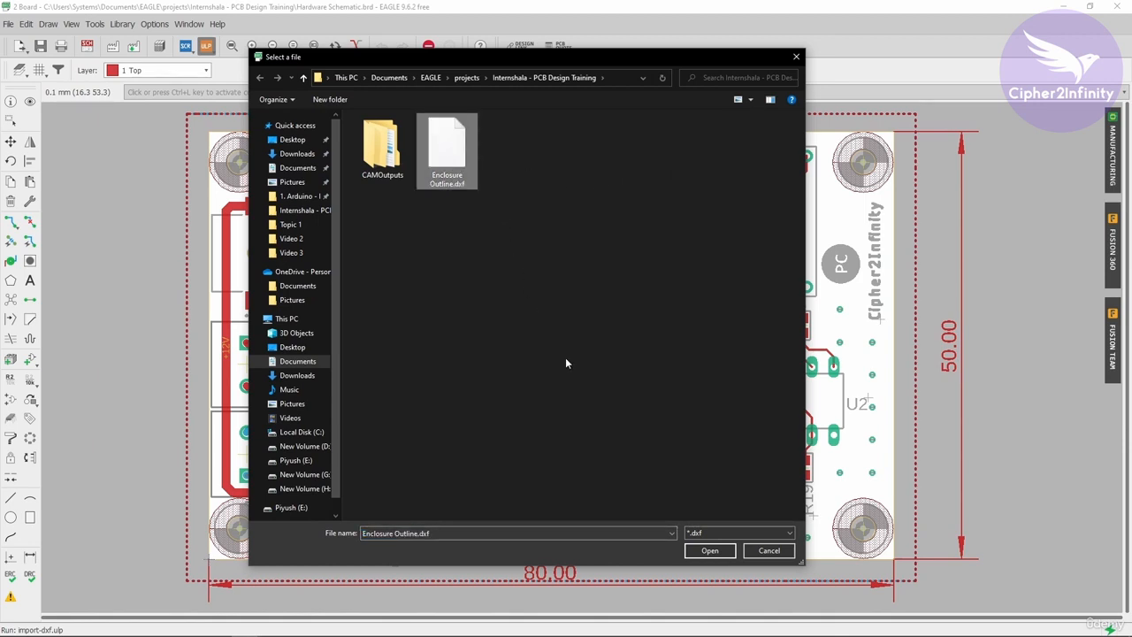
left_click(710, 550)
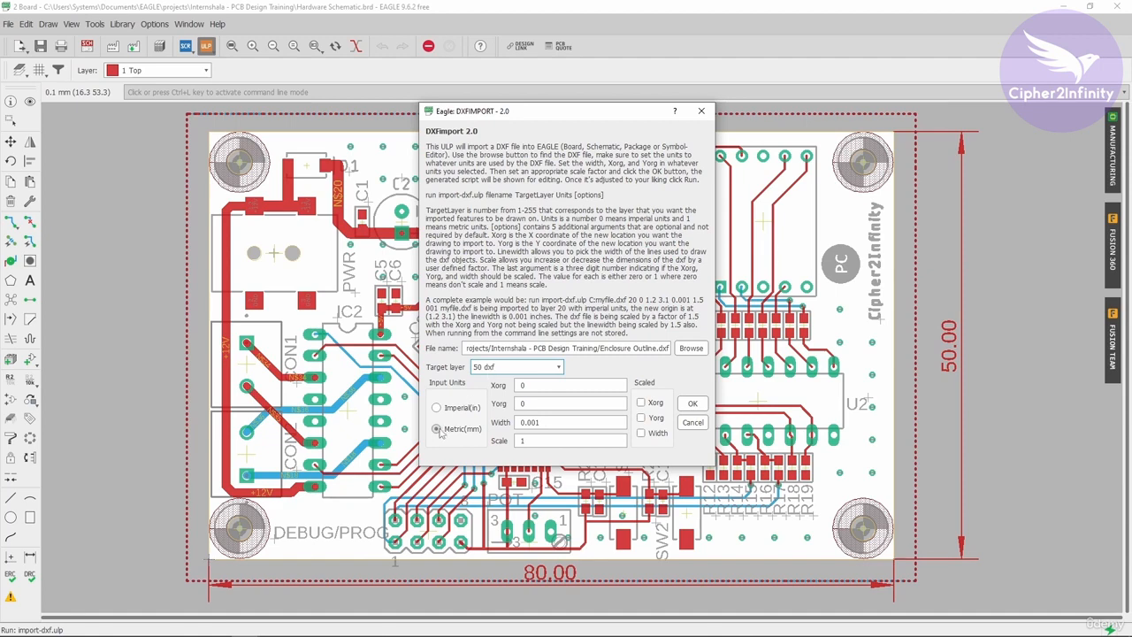
- Convert the file in metric units for target layer 50 dxf, and run the generated import script
left_click(693, 404)
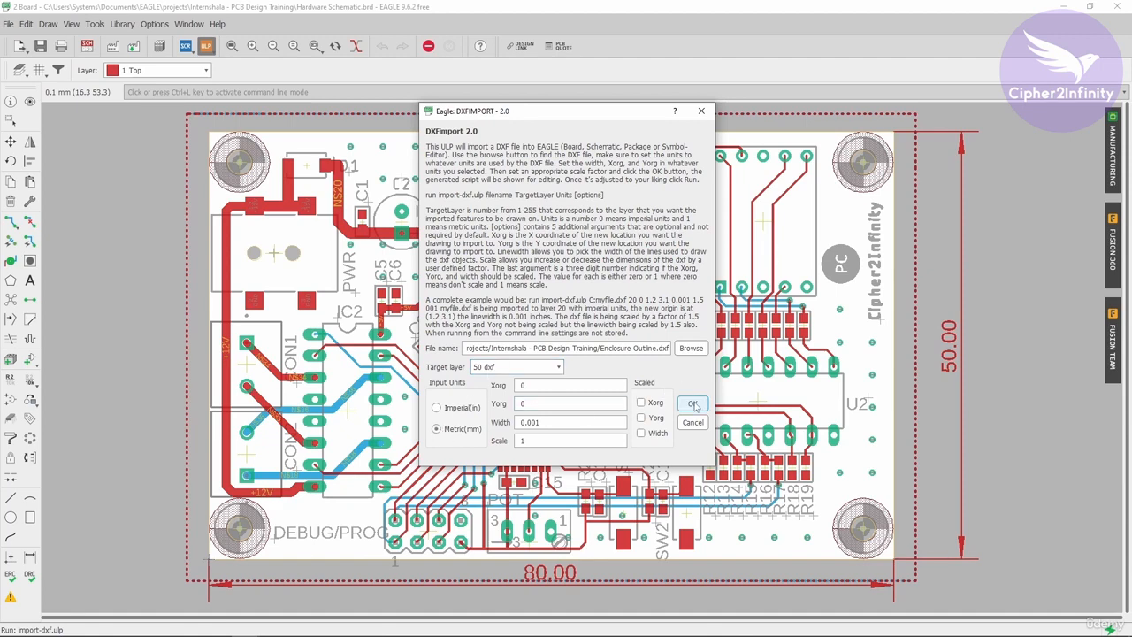
left_click_drag(543, 221, 528, 162)
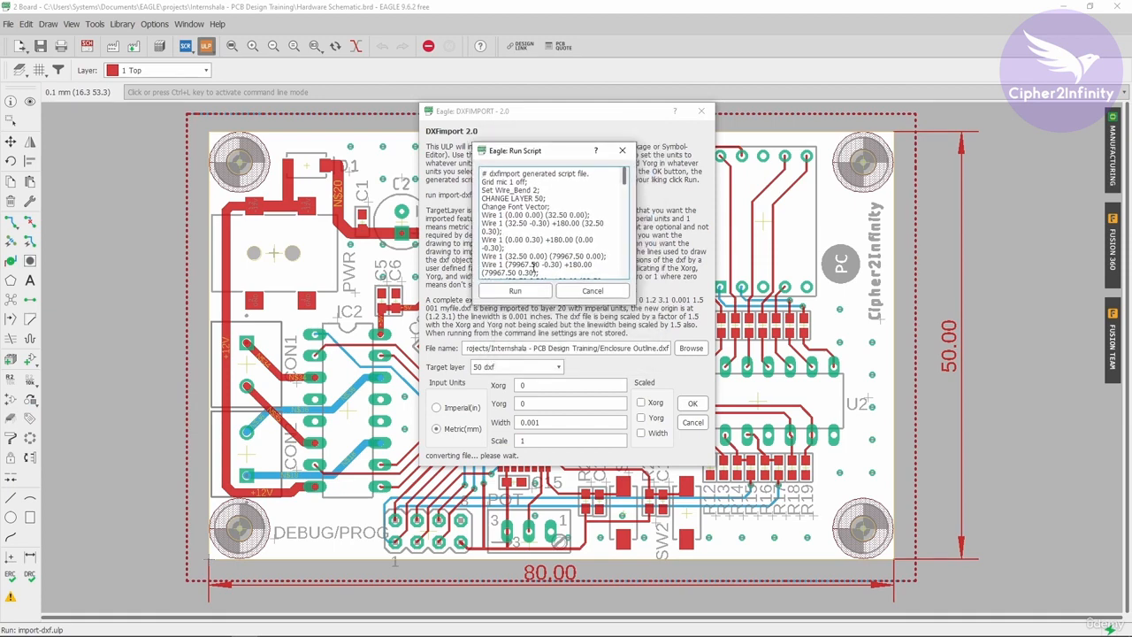
left_click(518, 292)
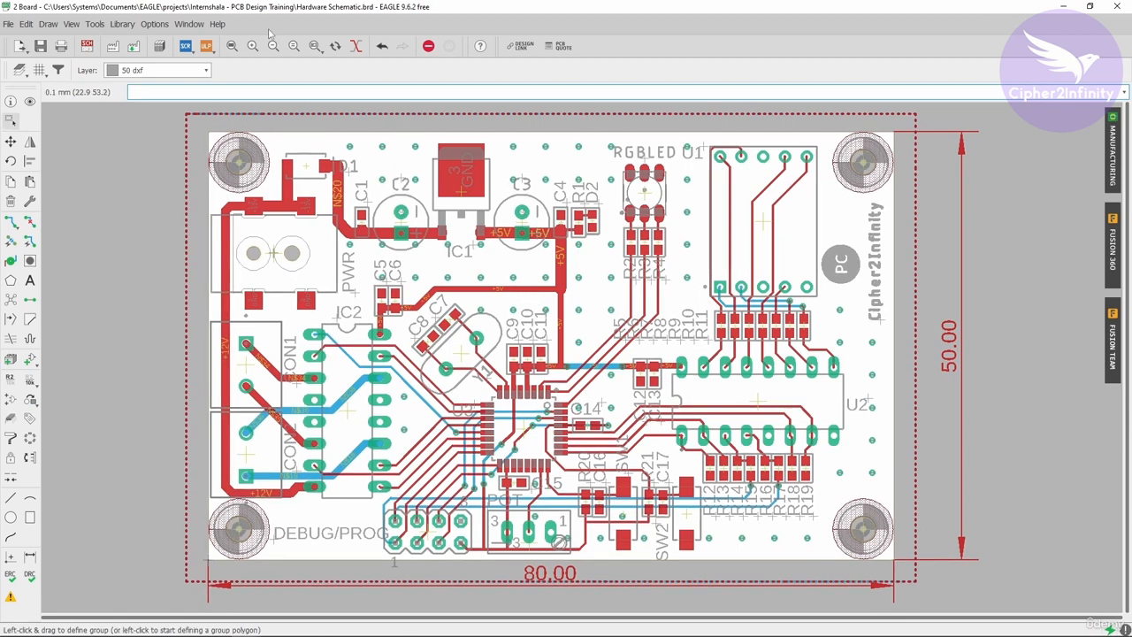
- Check the imported outline by hiding all layers except 50 dxf, and discard the visibility changes
left_click(72, 24)
left_click(82, 39)
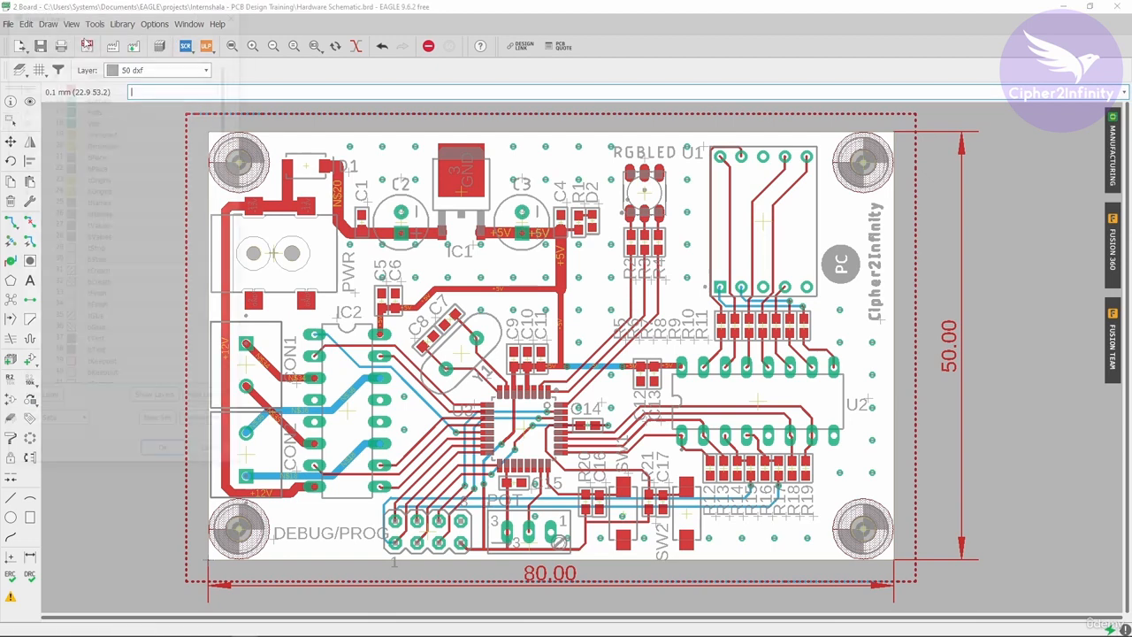
left_click(201, 408)
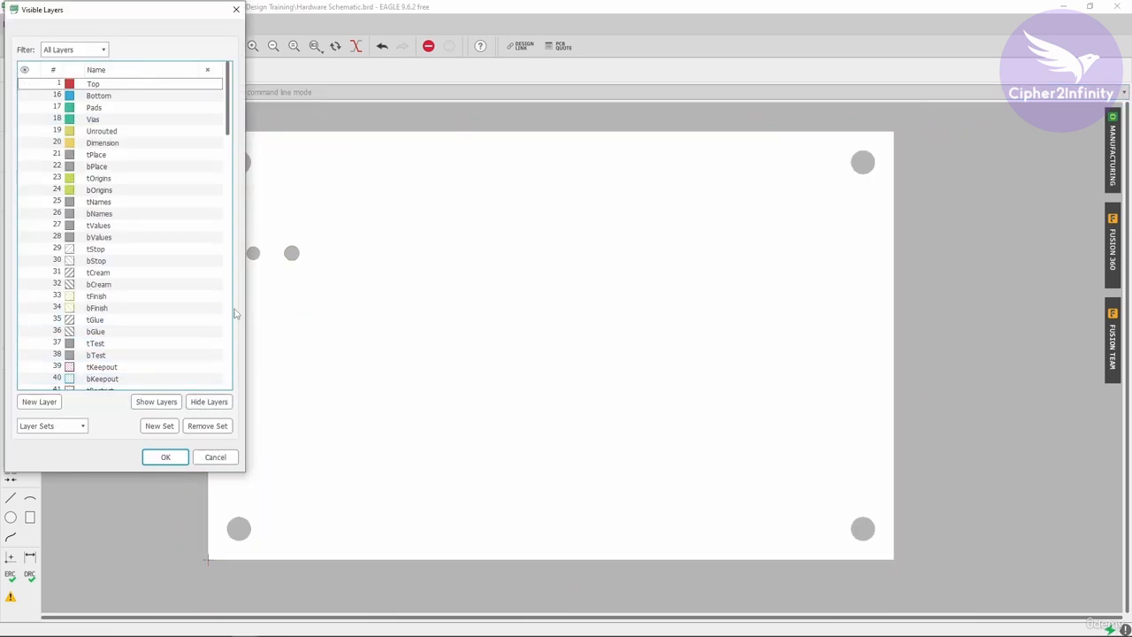
scroll(138, 306, "down", 5)
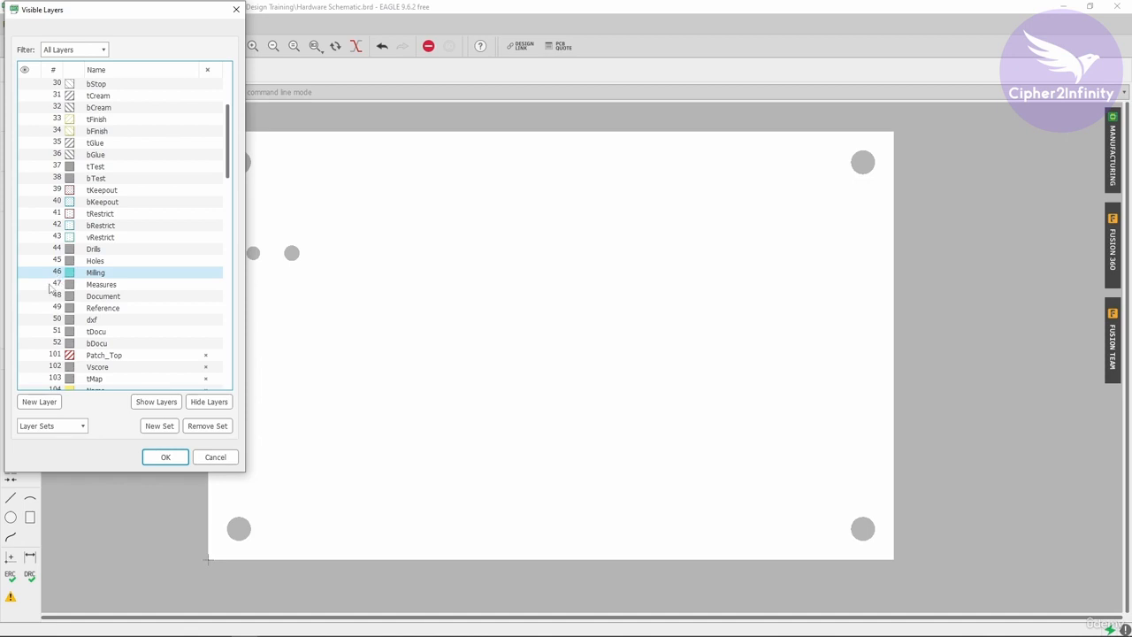
left_click(23, 320)
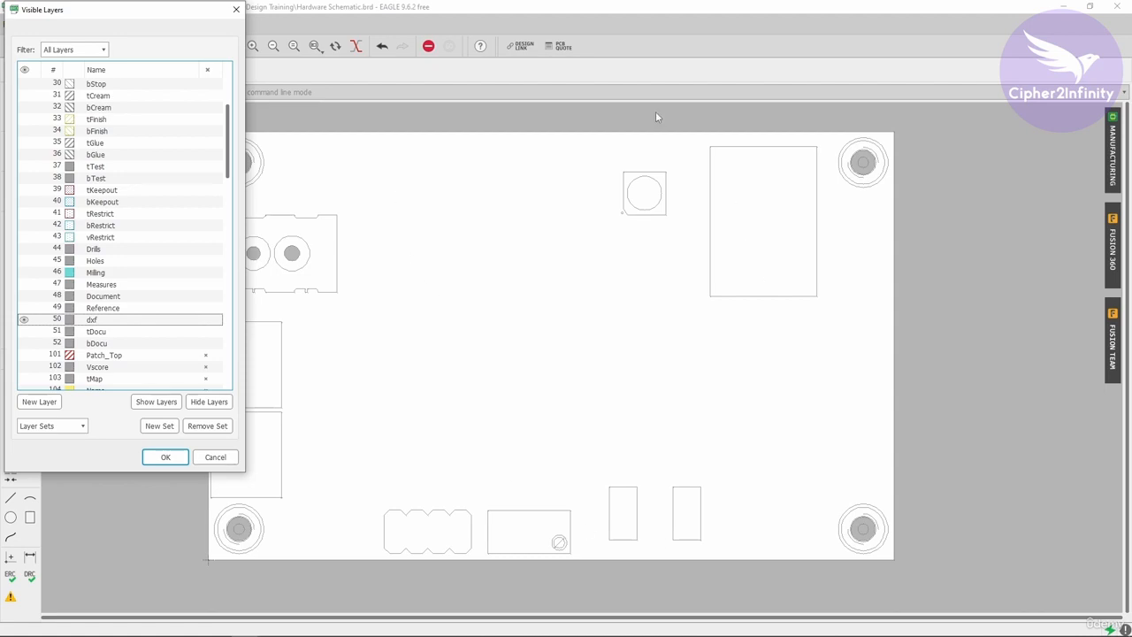
left_click(215, 457)
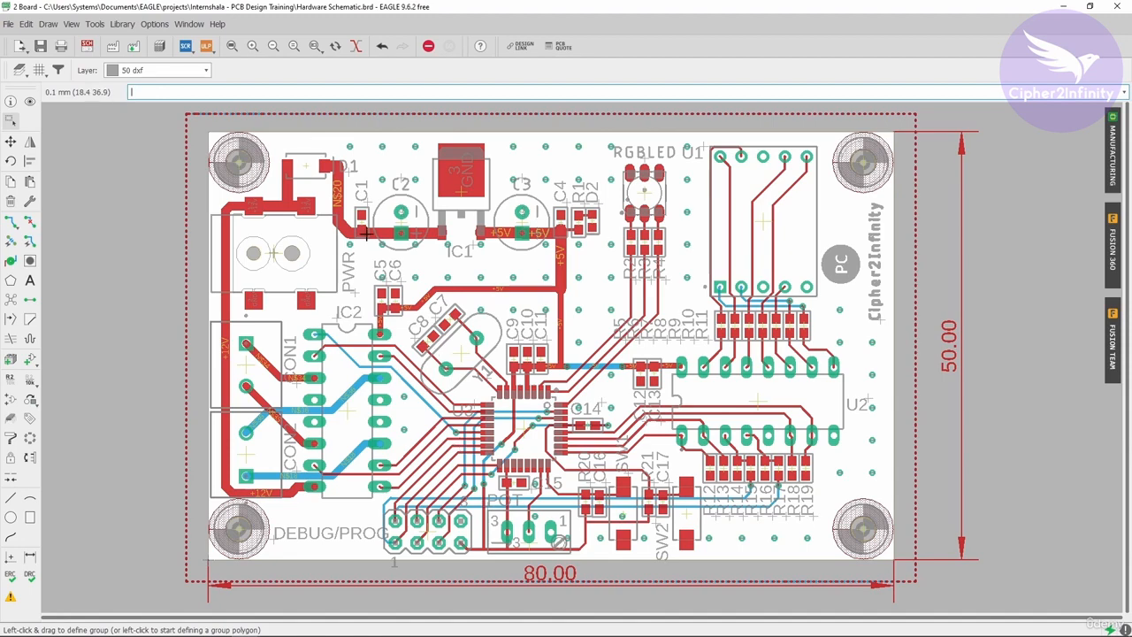
scroll(333, 292, "up", 1)
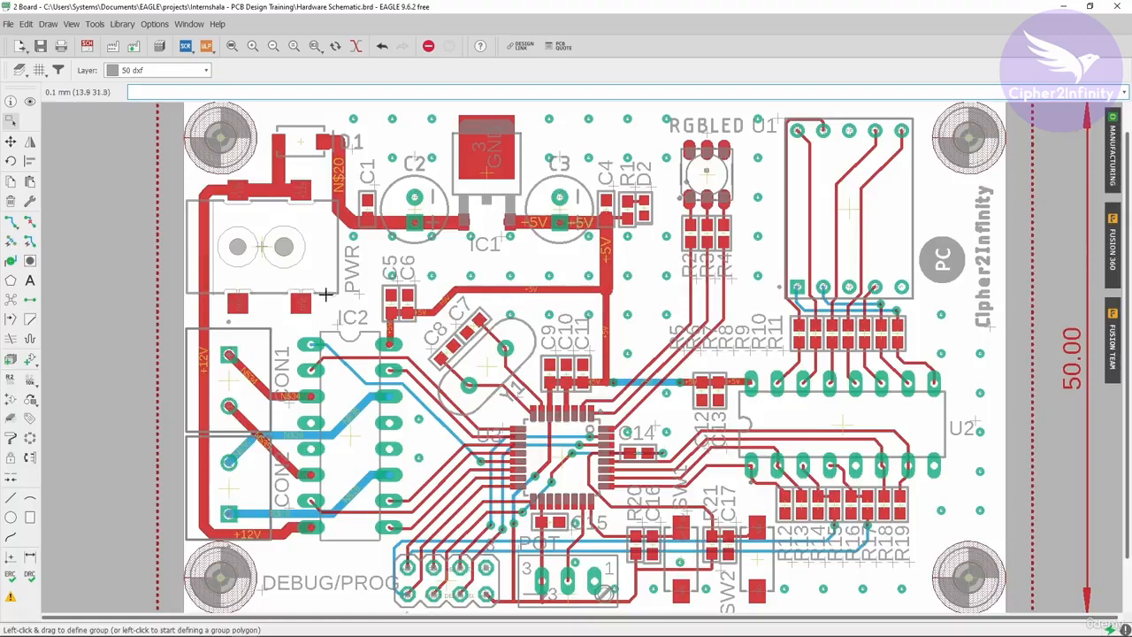
scroll(404, 261, "down", 1)
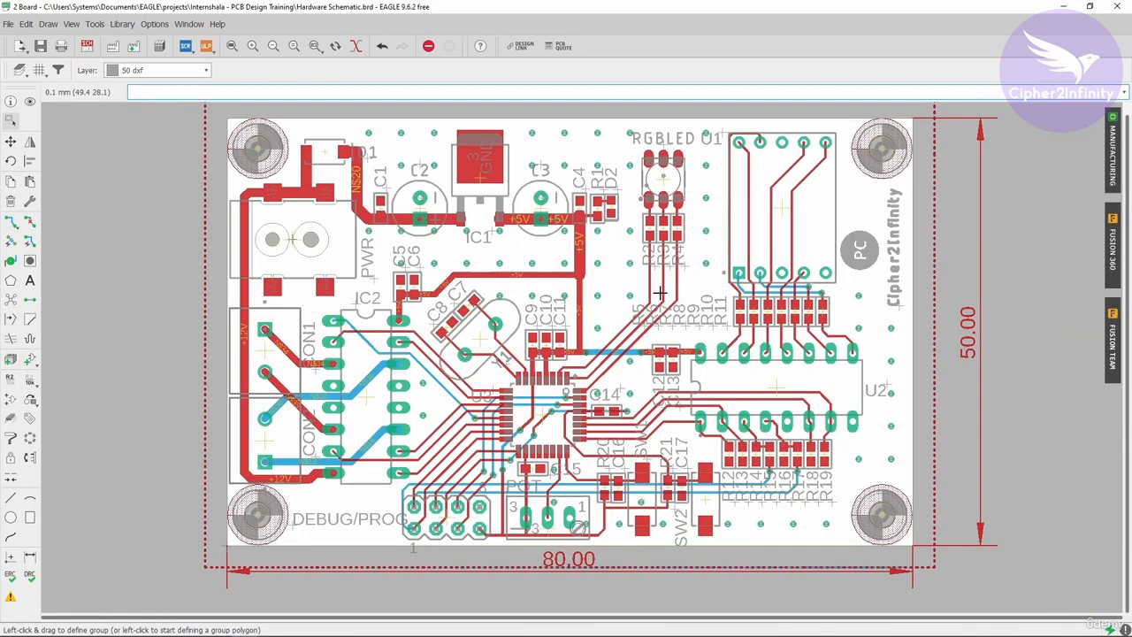
scroll(329, 262, "up", 1)
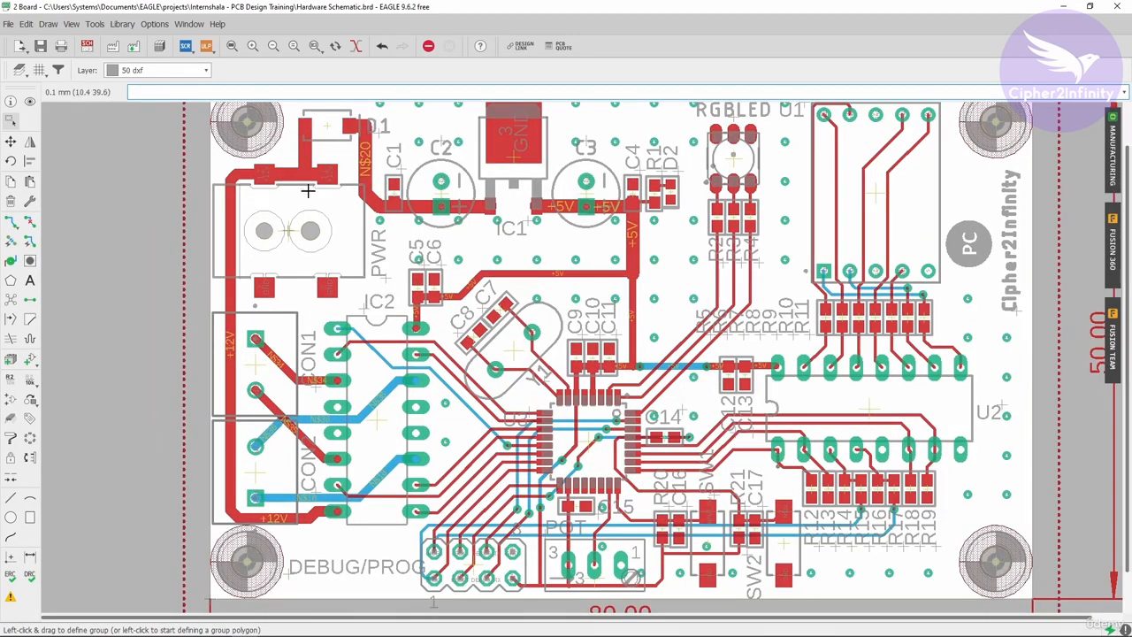
scroll(283, 240, "down", 3)
scroll(407, 211, "up", 1)
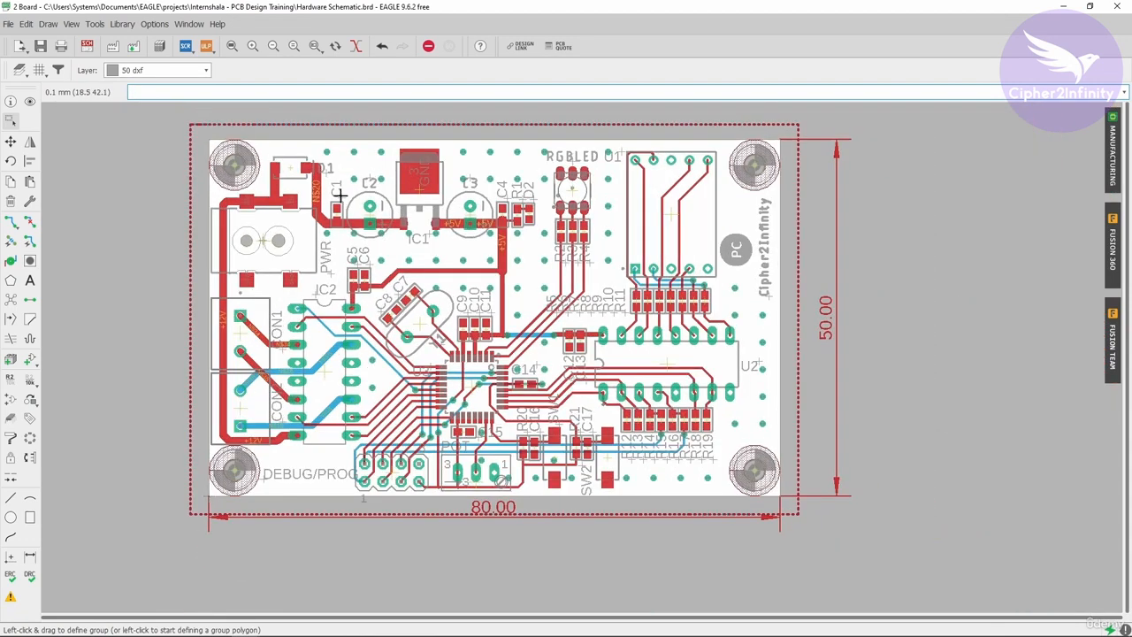
scroll(340, 197, "up", 1)
- Examine the board's top side in an enlarged manufacturing preview, and close the preview
left_click(1113, 148)
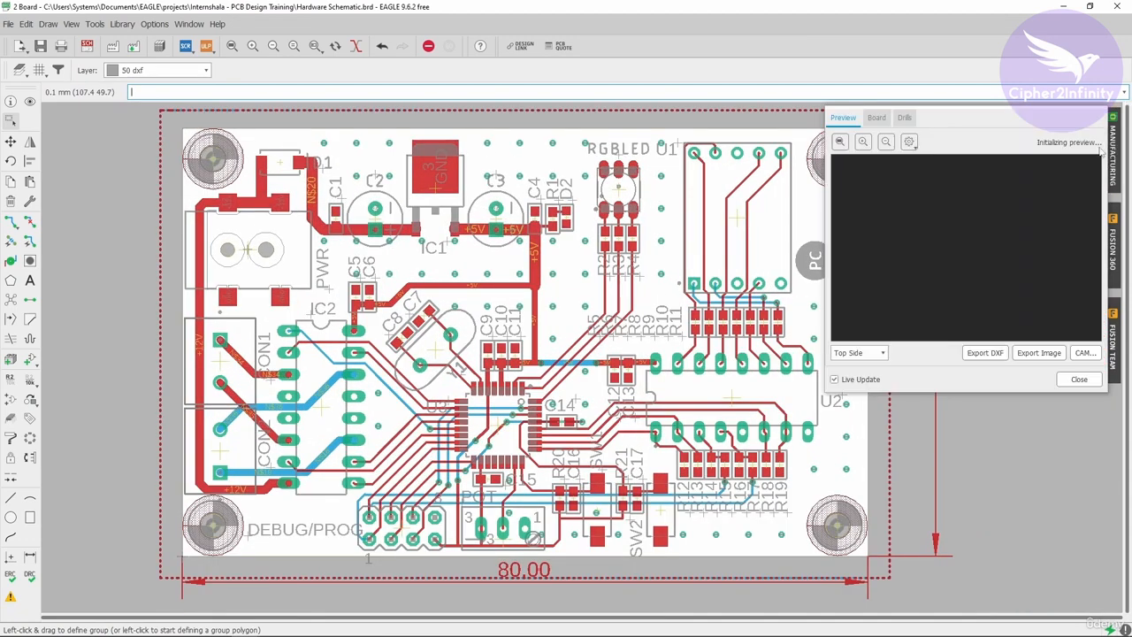
left_click_drag(826, 231, 104, 186)
left_click_drag(590, 108, 584, 28)
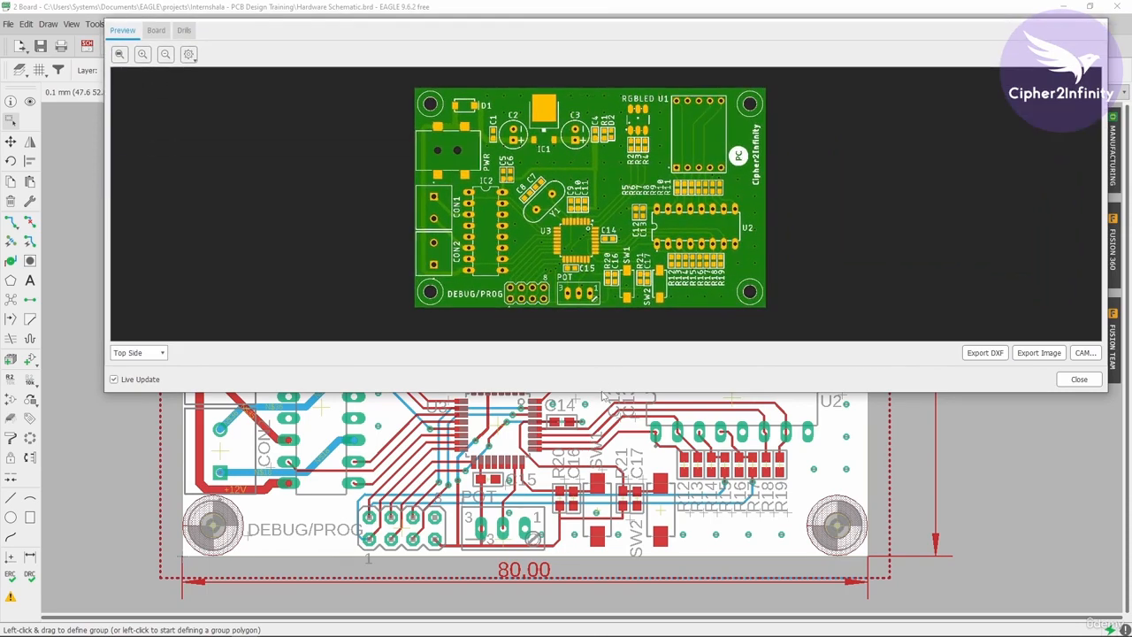
left_click_drag(605, 393, 591, 614)
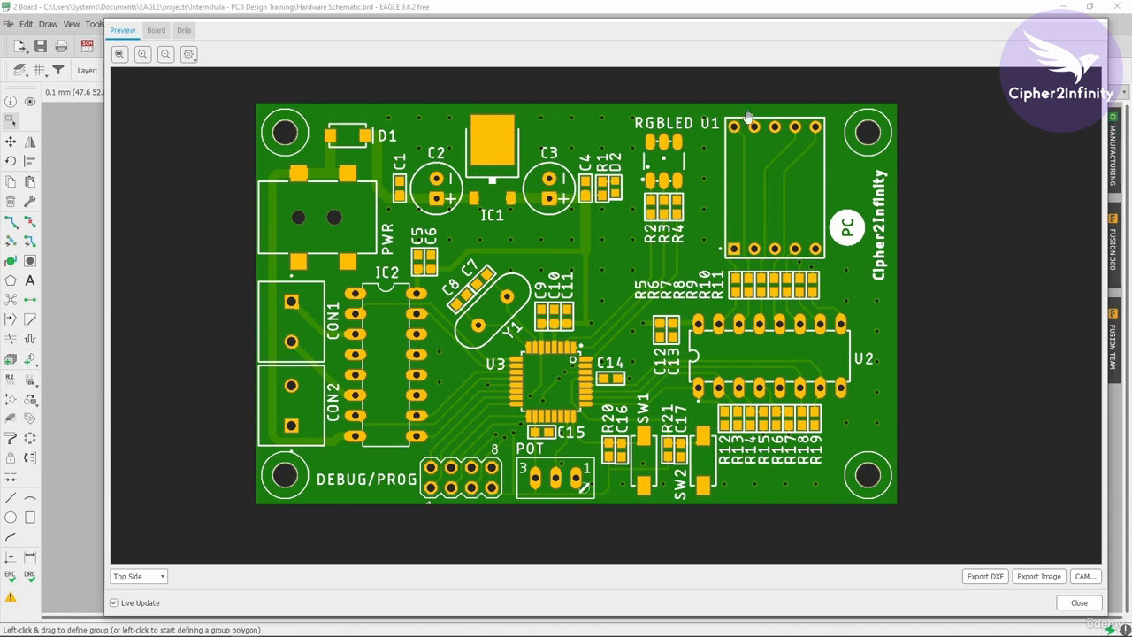
left_click(1080, 605)
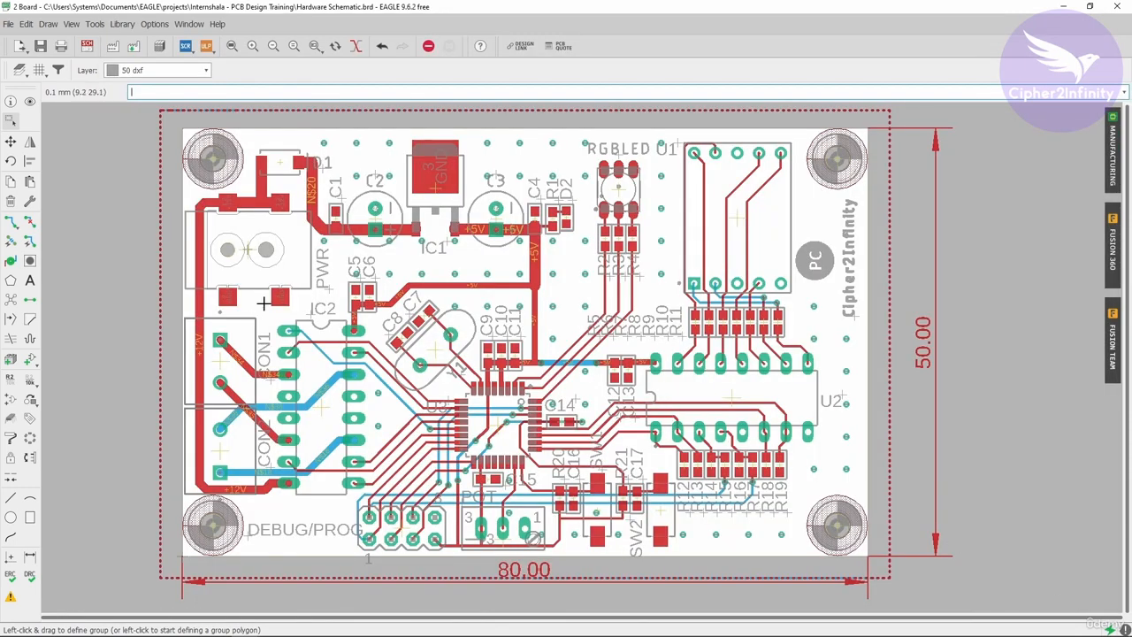
scroll(476, 237, "up", 1)
scroll(477, 237, "down", 1)
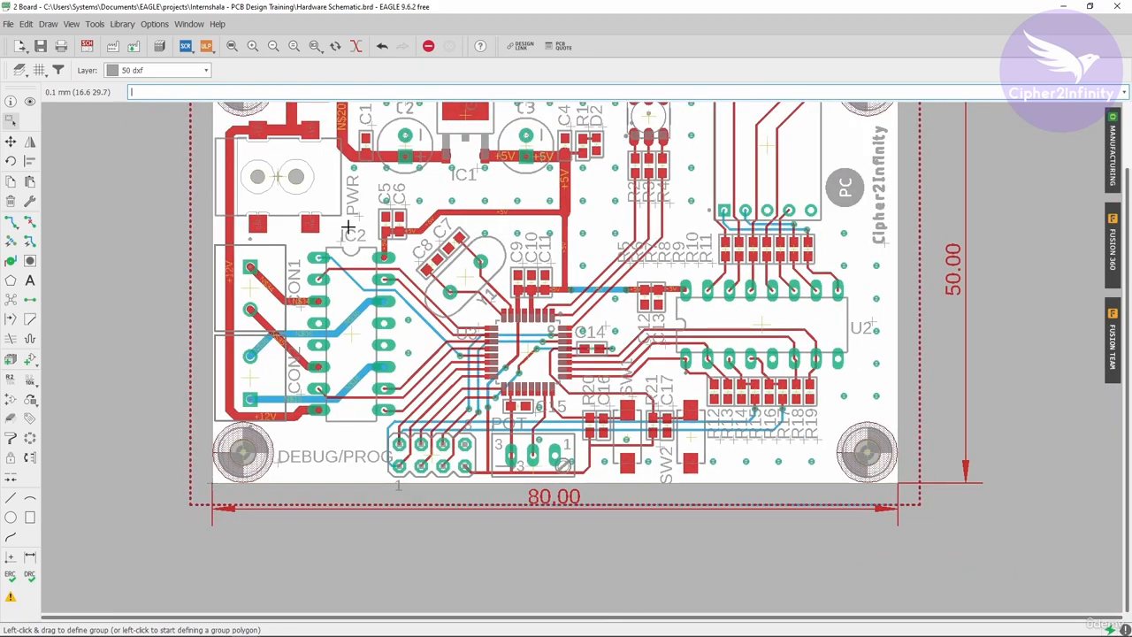
scroll(456, 300, "up", 4)
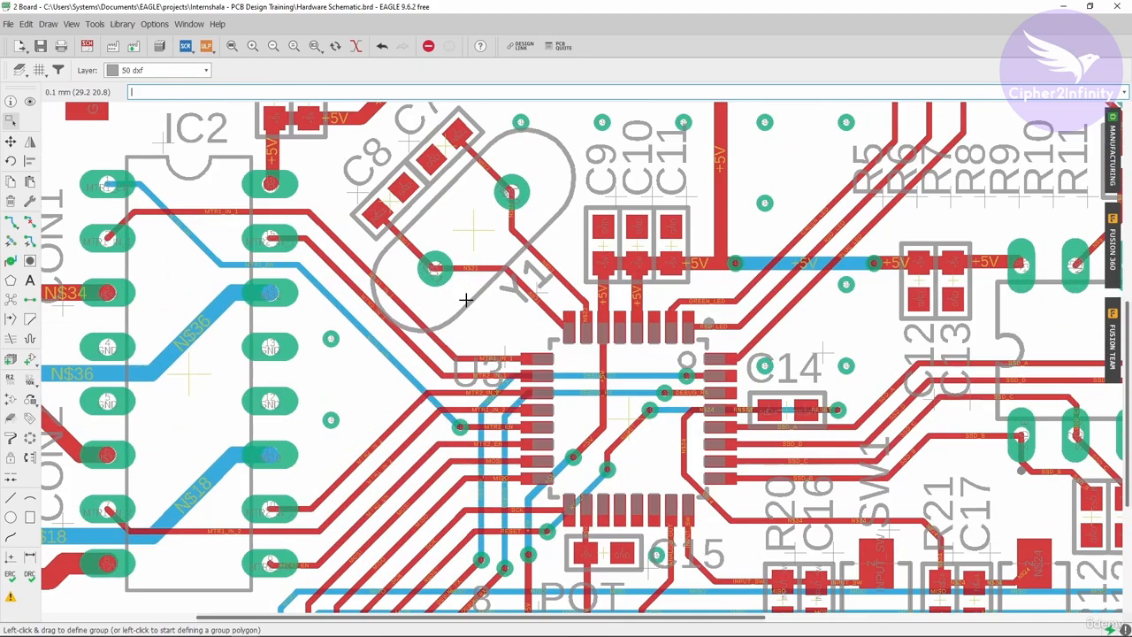
scroll(467, 302, "up", 4)
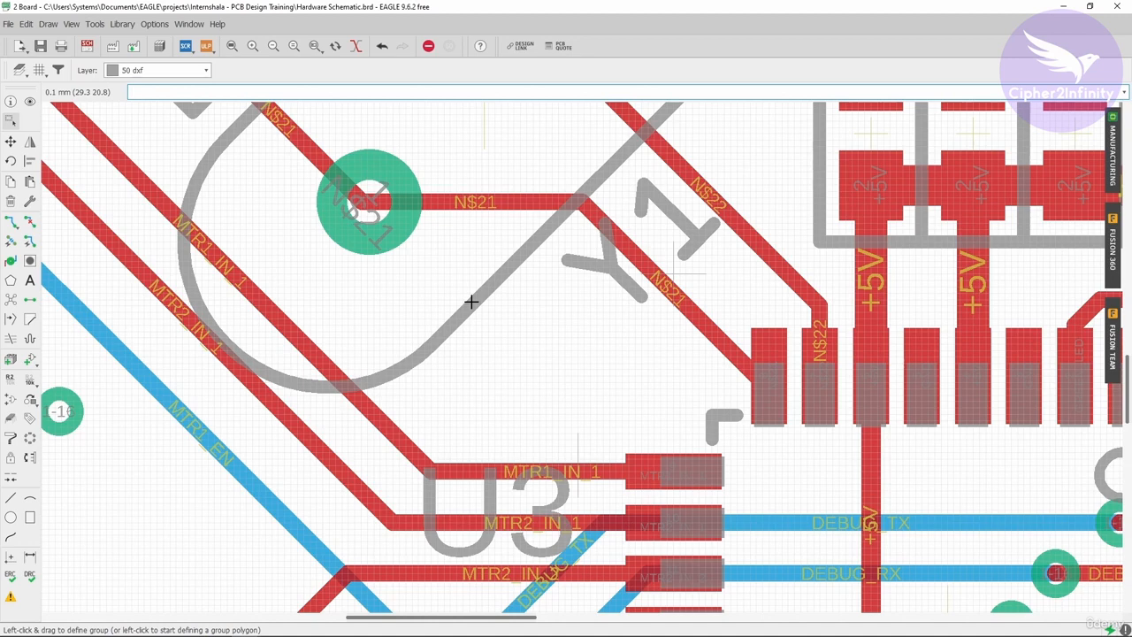
scroll(471, 302, "down", 4)
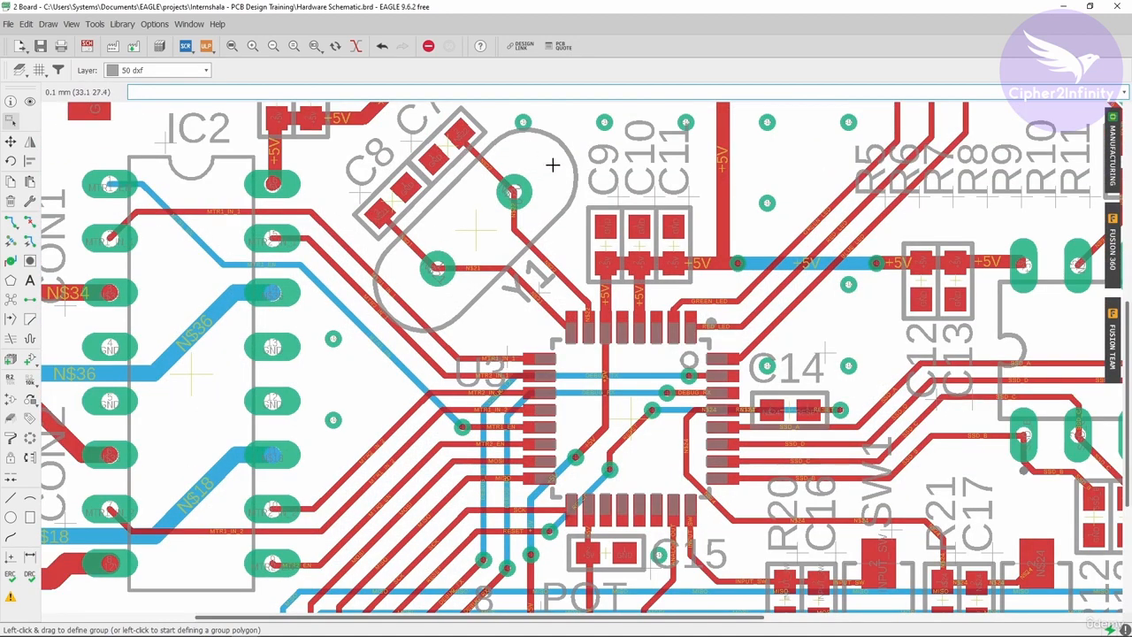
- Open the list of User Language Programs and search it for silk
scroll(466, 252, "down", 3)
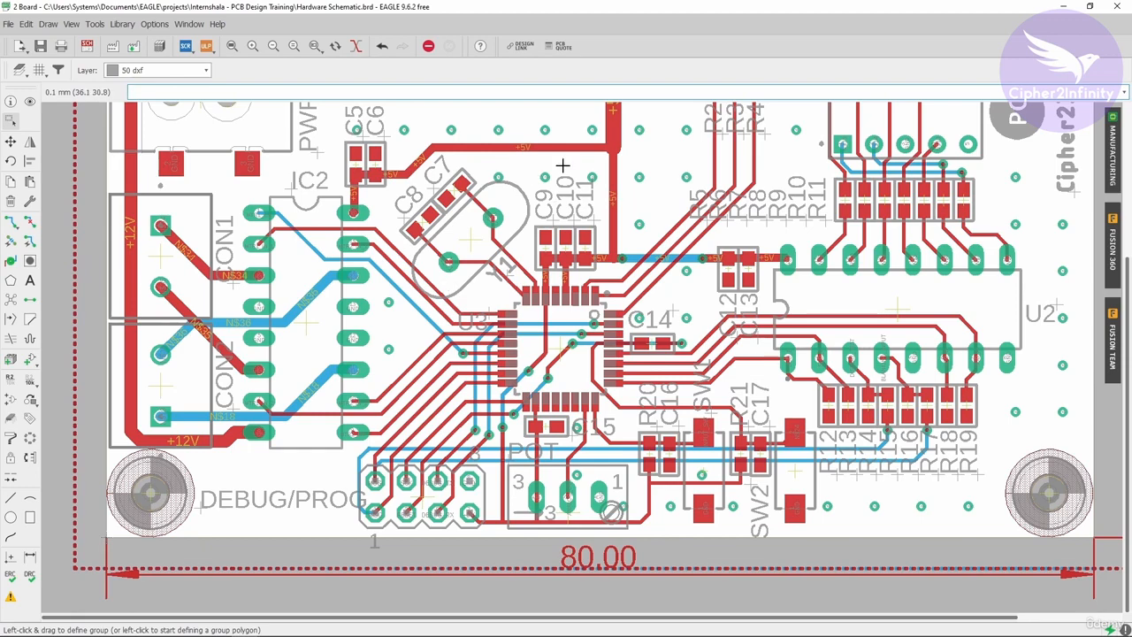
scroll(334, 358, "down", 3)
scroll(375, 297, "up", 2)
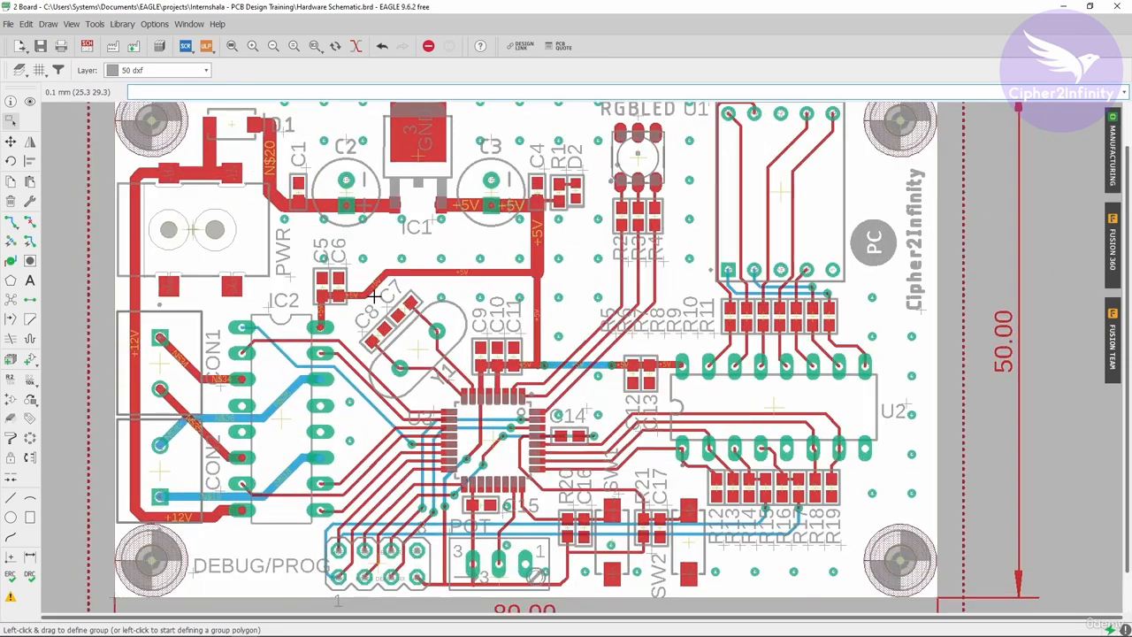
left_click(205, 46)
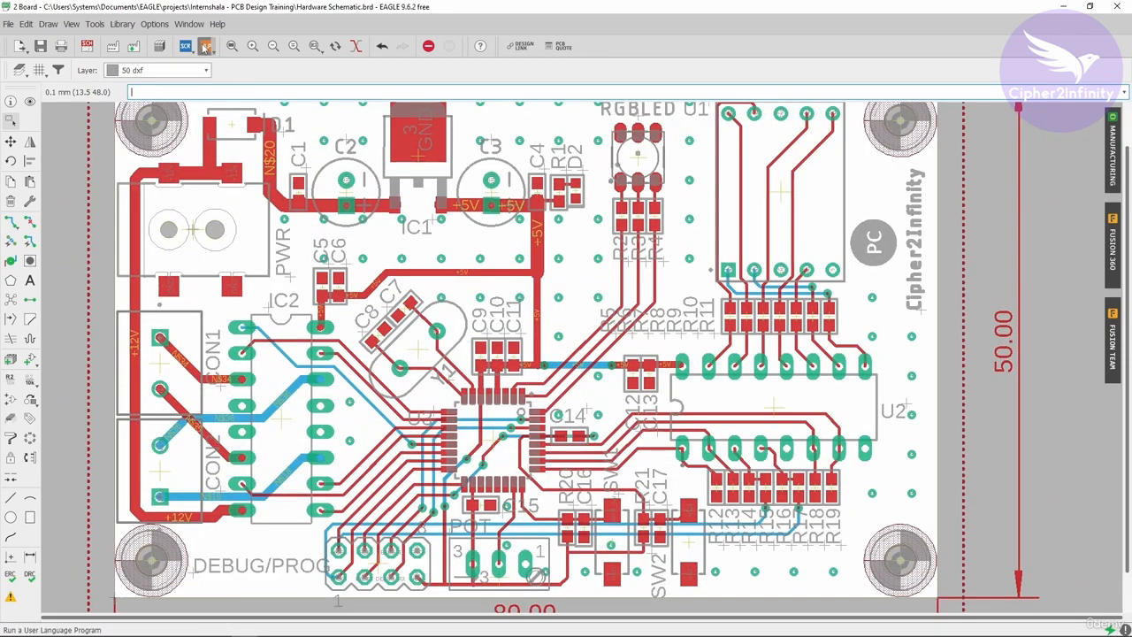
left_click_drag(213, 18, 517, 60)
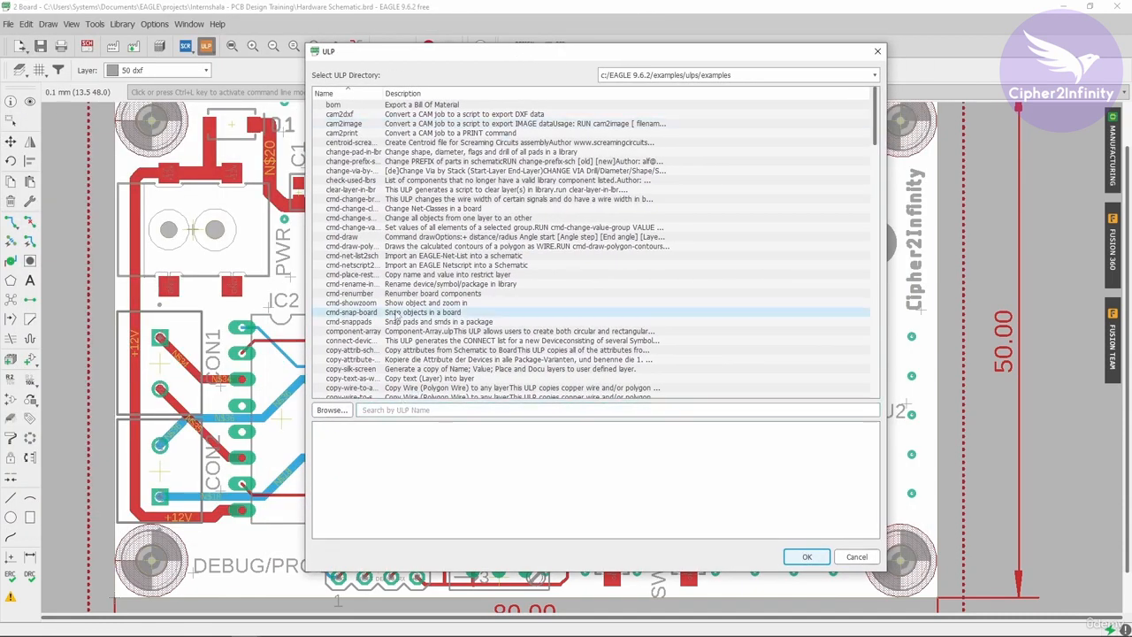
scroll(384, 380, "down", 1)
left_click(371, 410)
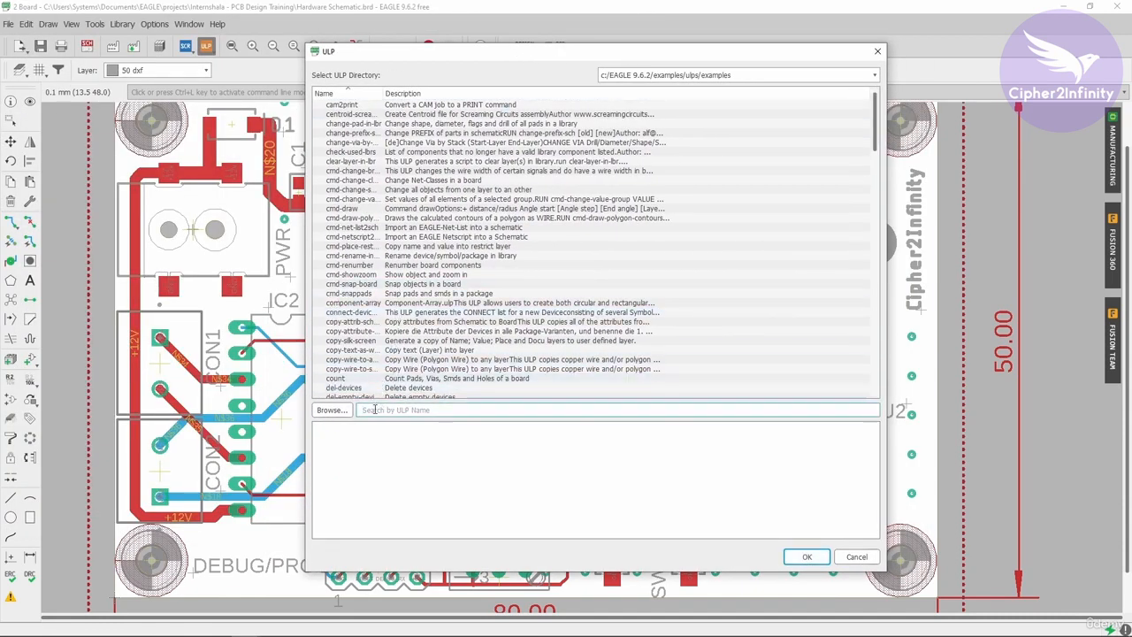
type("silk")
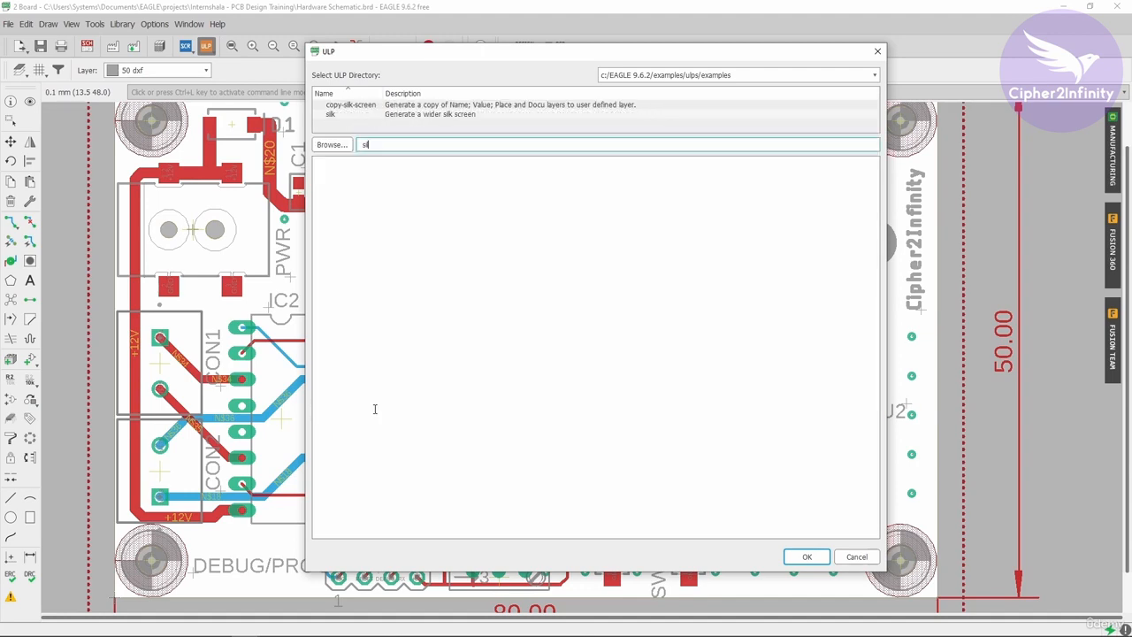
- Run the silk ULP to generate a wider silk screen, and execute its generated script
left_click(364, 116)
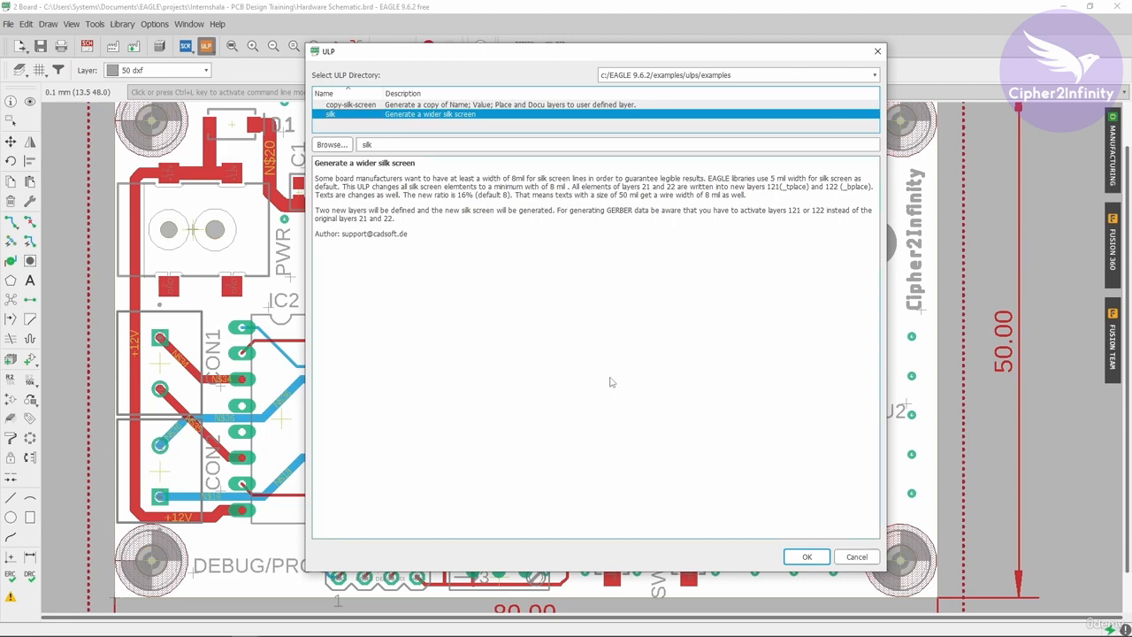
left_click(804, 558)
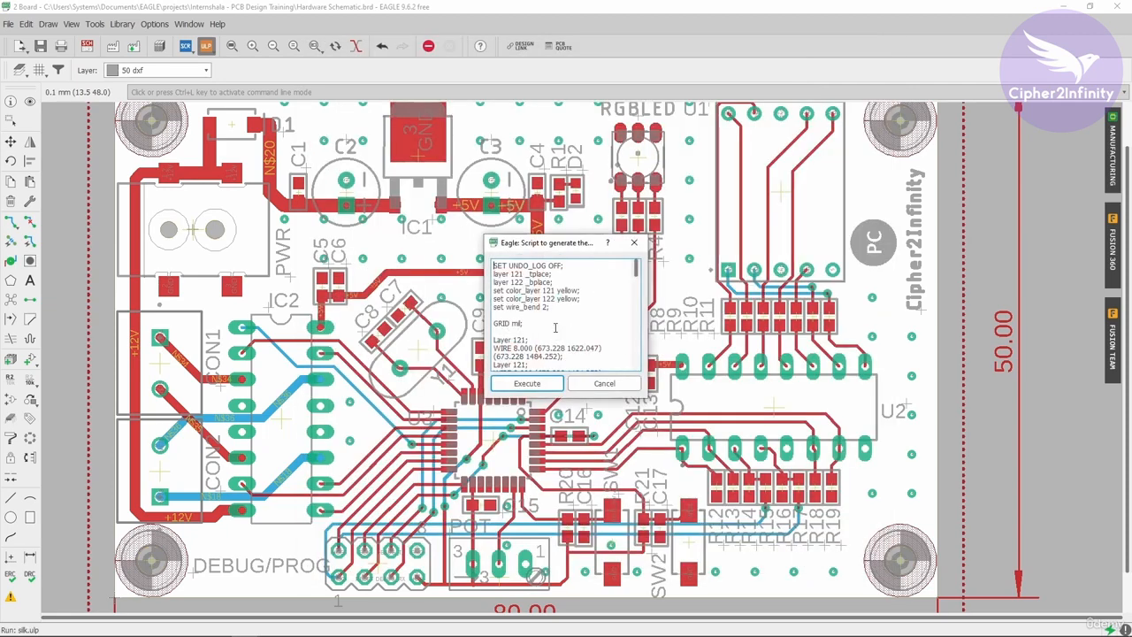
left_click(528, 384)
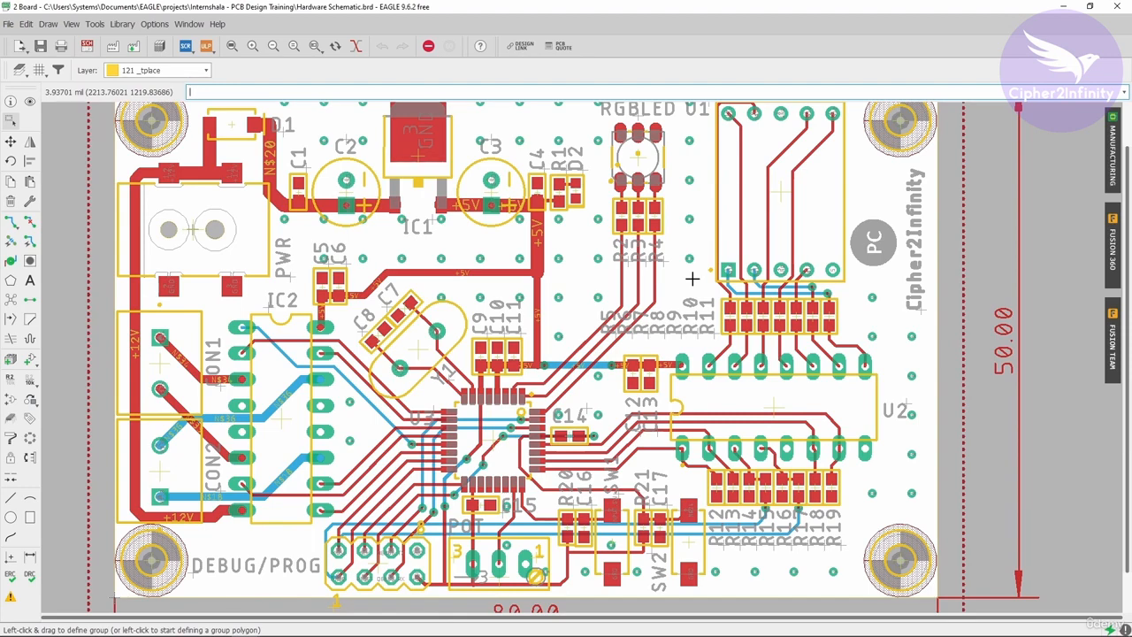
- Inspect the properties of a straight line in crystal Y1's new silkscreen outline, and close them without changes
scroll(386, 350, "up", 2)
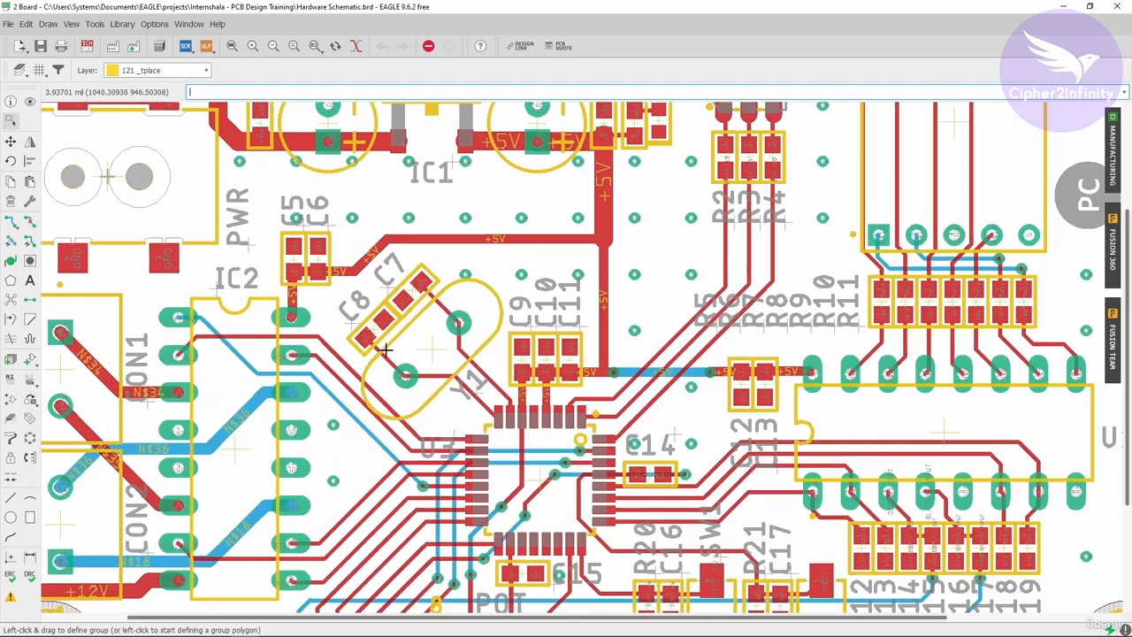
scroll(386, 350, "up", 2)
scroll(399, 328, "up", 2)
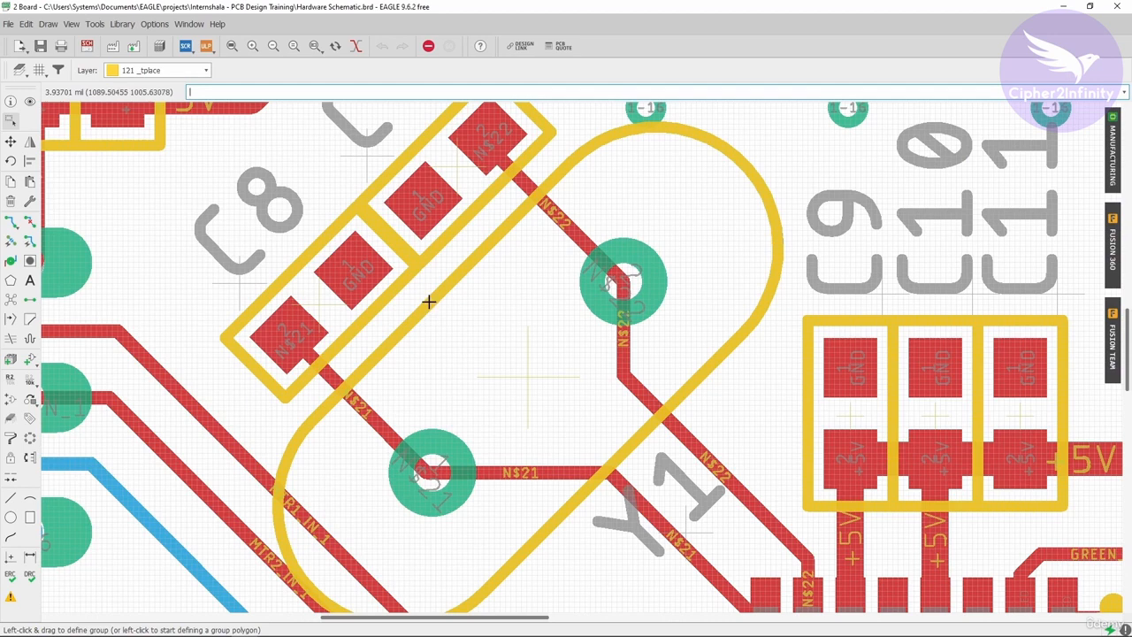
right_click(429, 303)
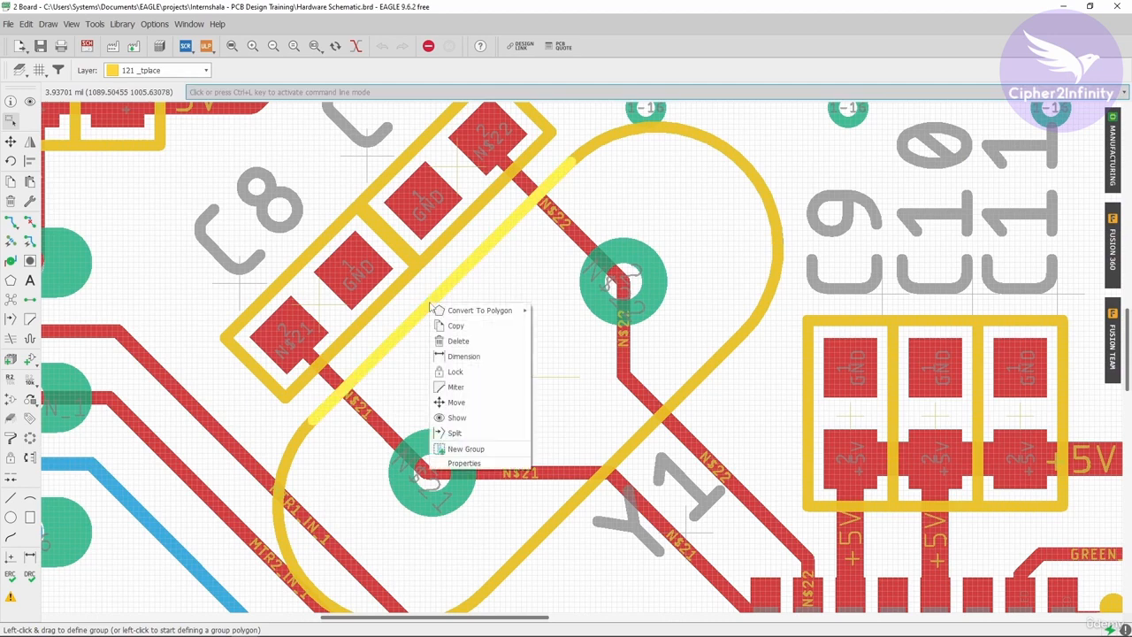
left_click(464, 463)
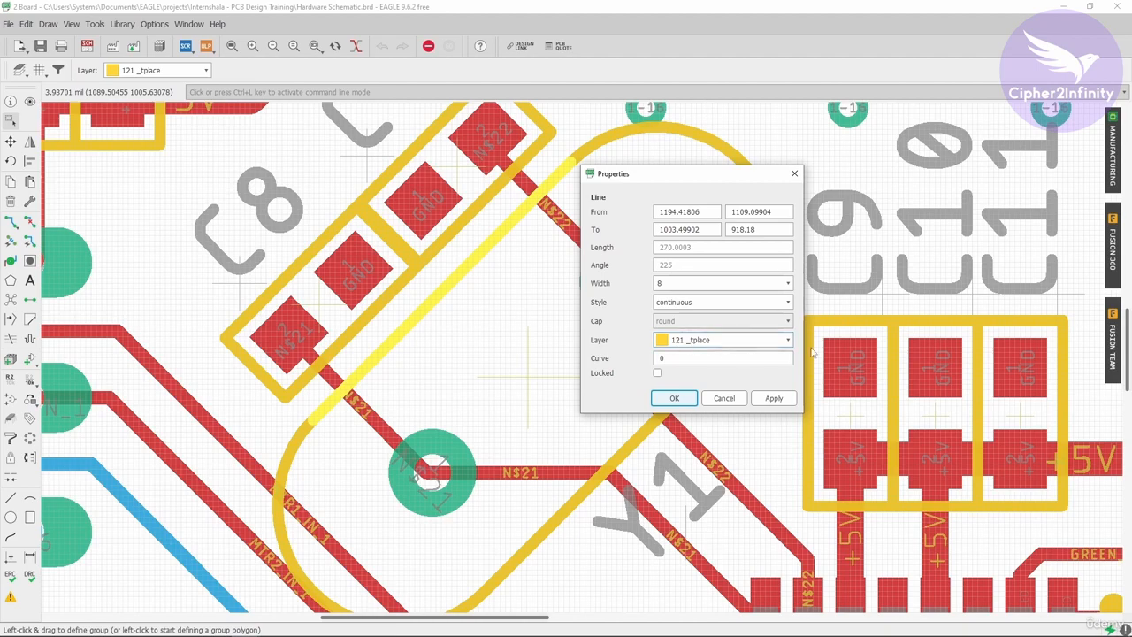
left_click(793, 176)
- Check the widened silkscreen on the board's top side in the manufacturing preview, and close the preview
scroll(500, 221, "down", 8)
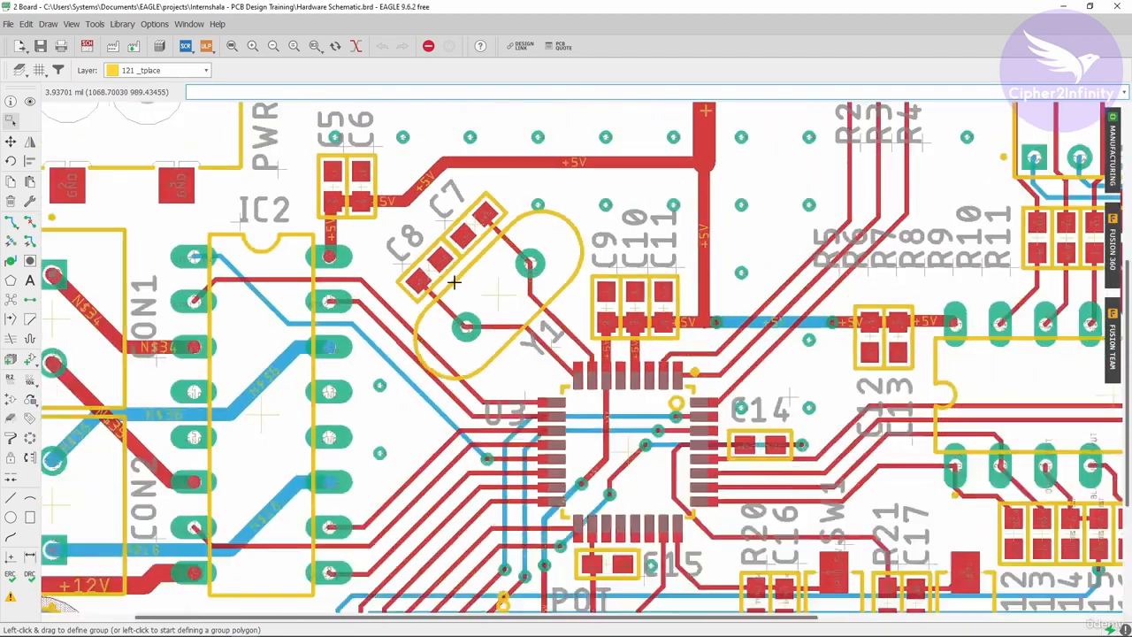
scroll(498, 217, "up", 4)
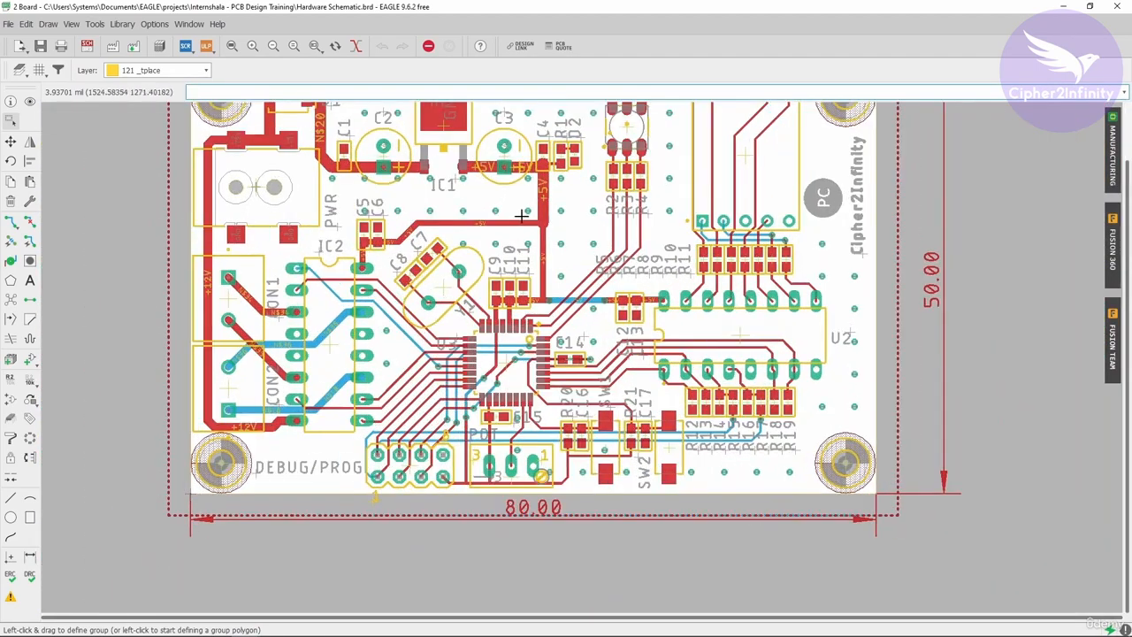
scroll(517, 265, "down", 1)
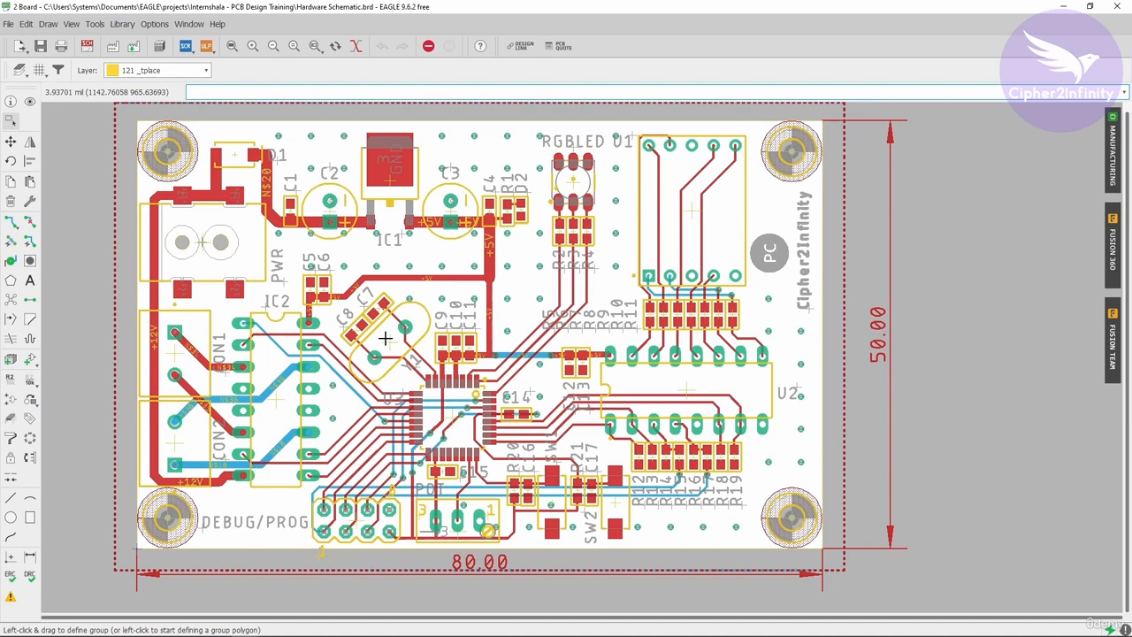
left_click(1113, 155)
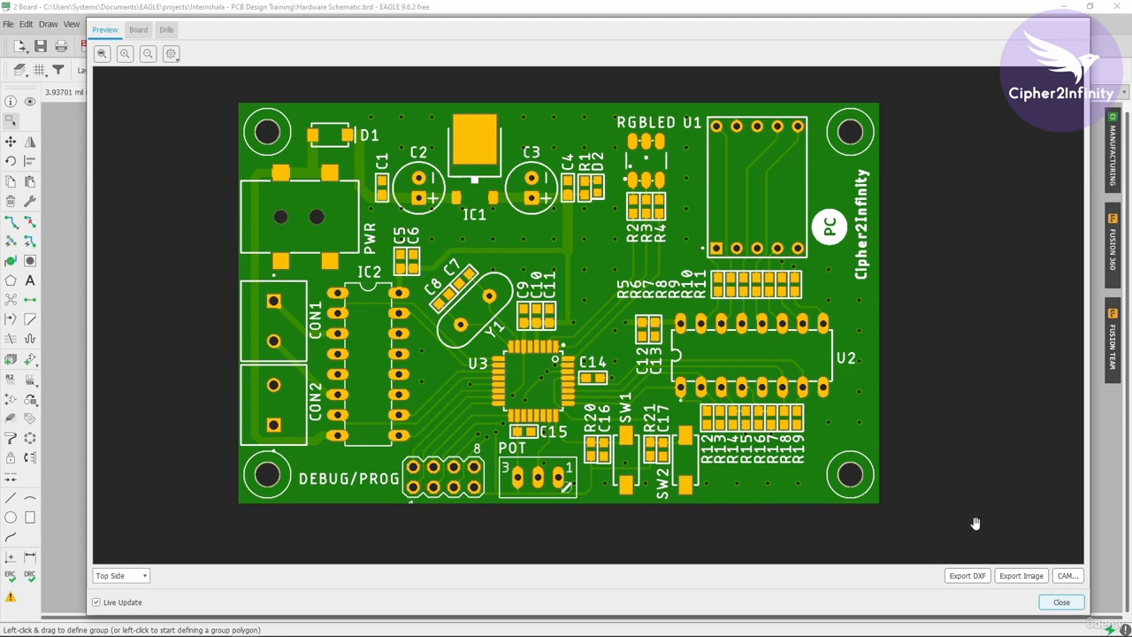
left_click(1062, 602)
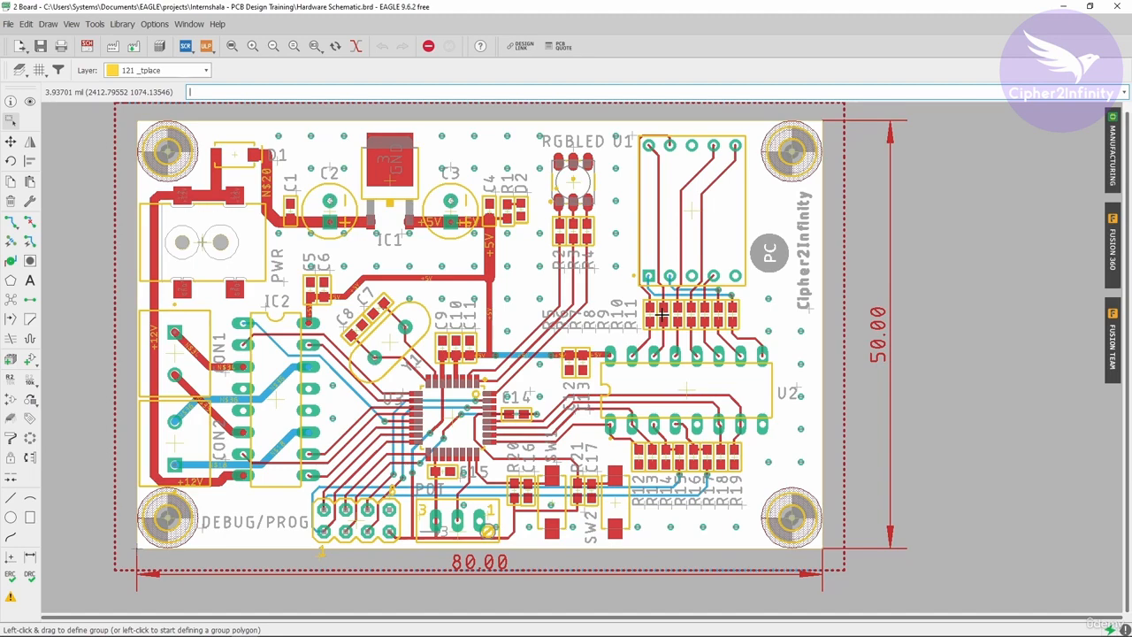
scroll(726, 382, "down", 2)
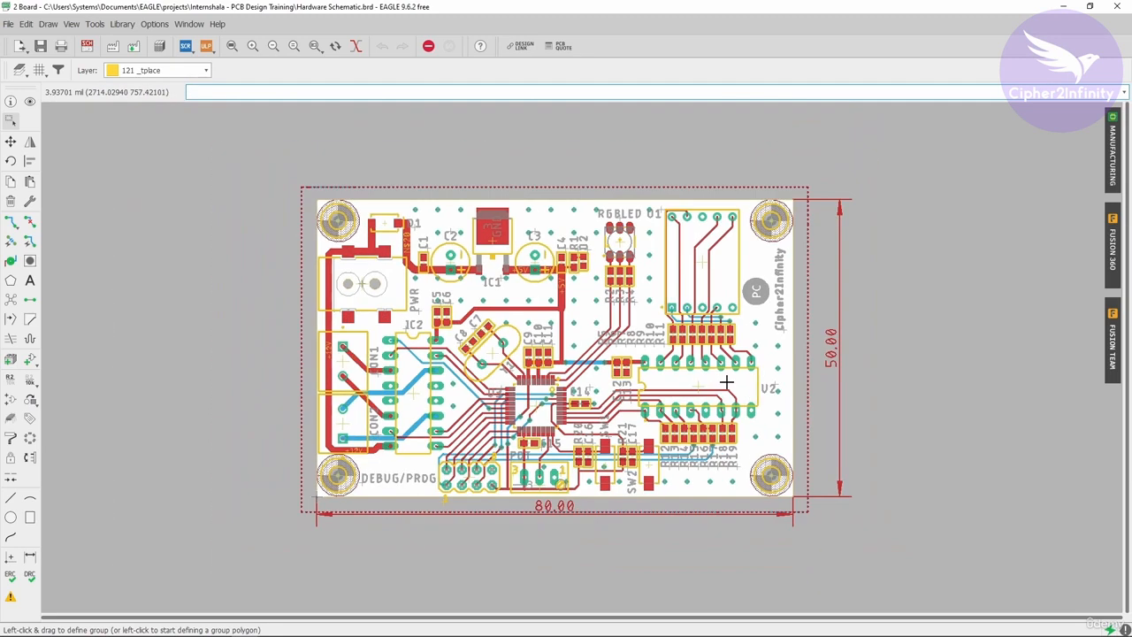
scroll(687, 393, "up", 2)
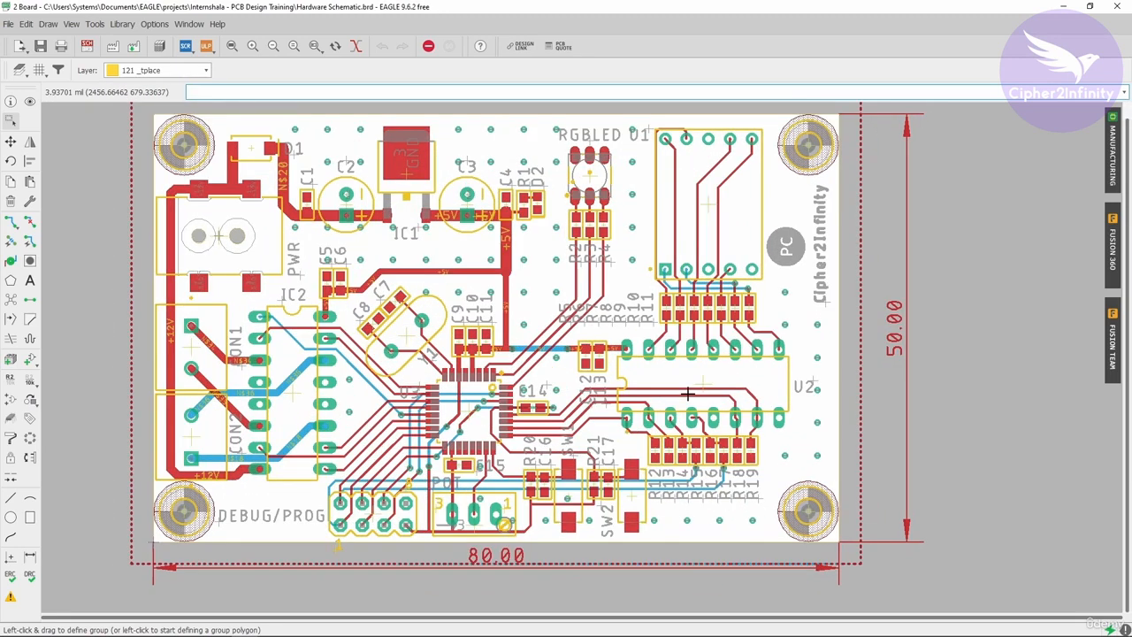
scroll(687, 393, "down", 1)
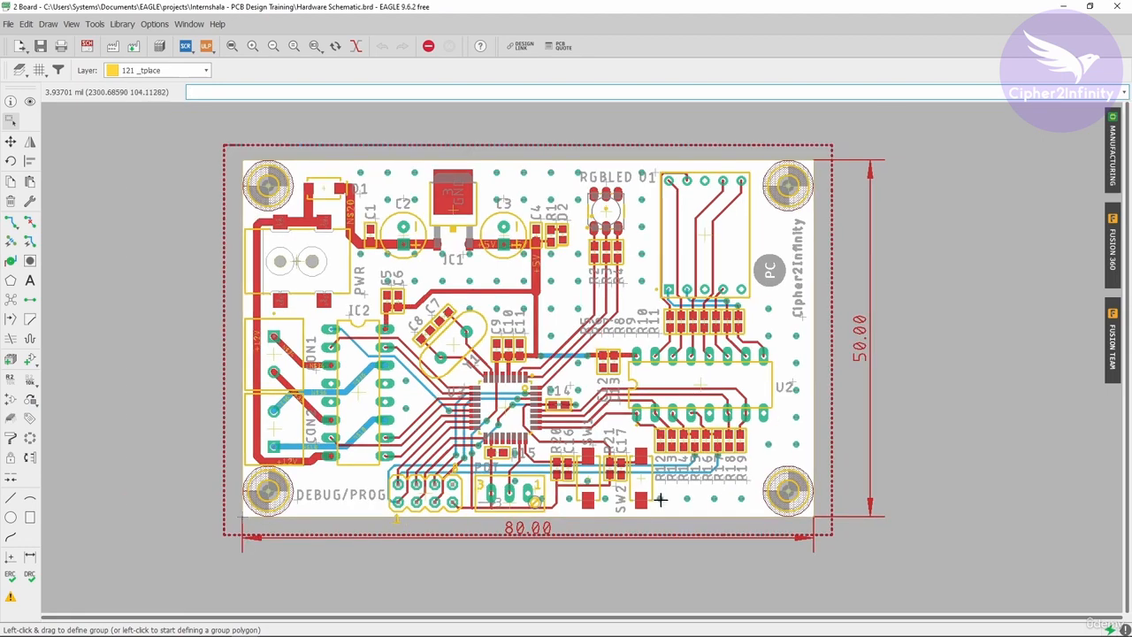
scroll(687, 560, "up", 3)
scroll(689, 553, "down", 3)
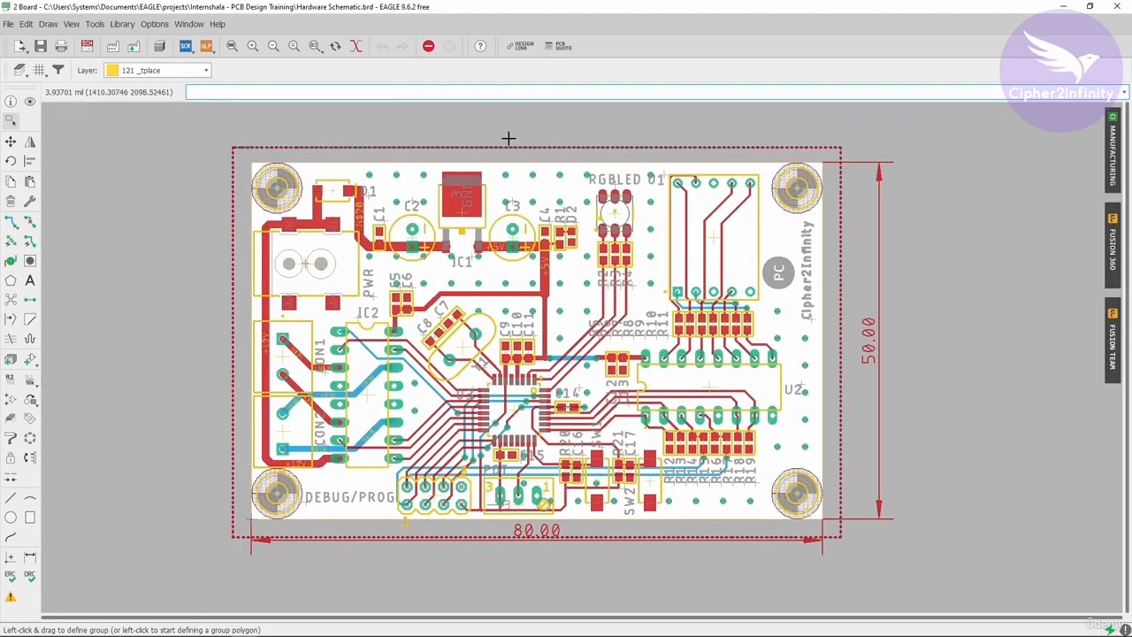
scroll(517, 150, "up", 1)
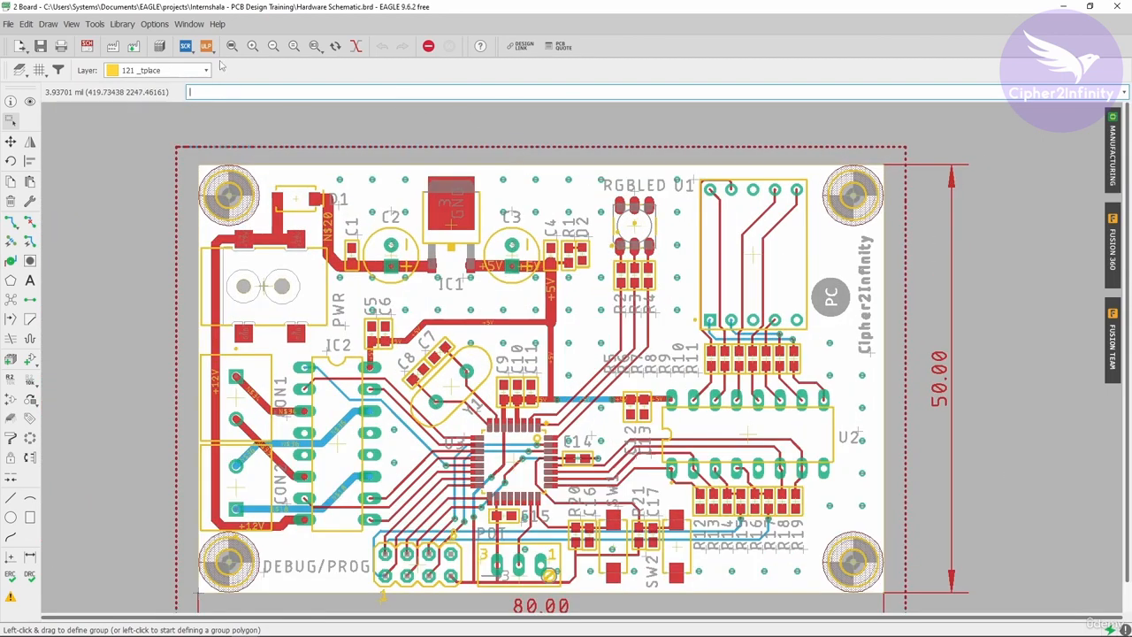
- Make 16 Bottom the active layer and start deleting the bottom GND polygon around the board at its upper-left corner
left_click(131, 71)
scroll(119, 157, "up", 10)
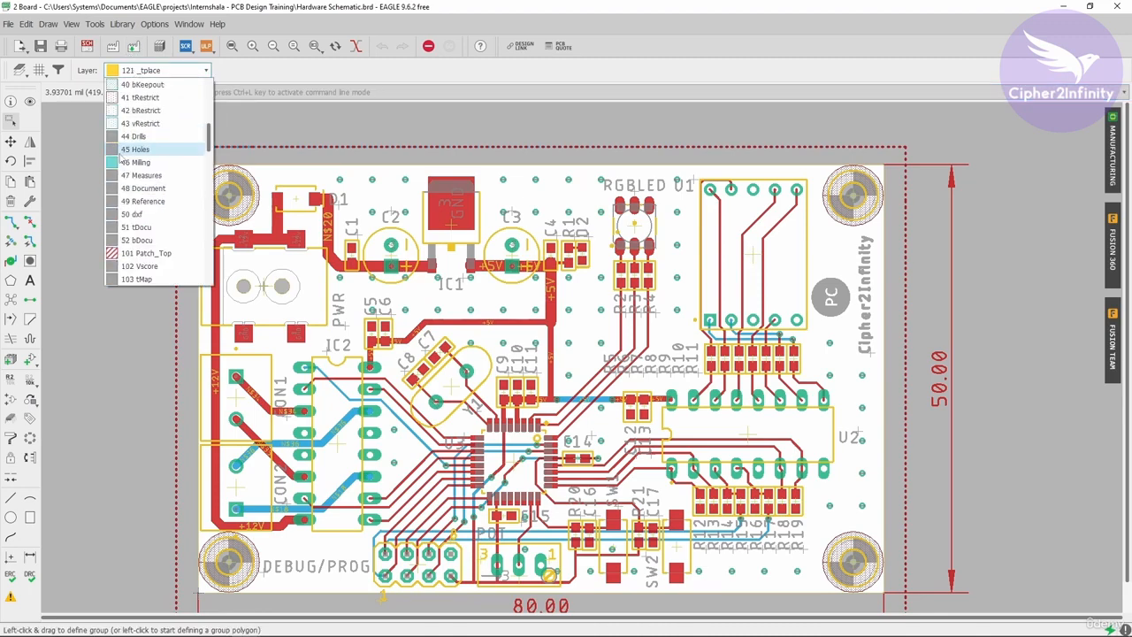
left_click(139, 98)
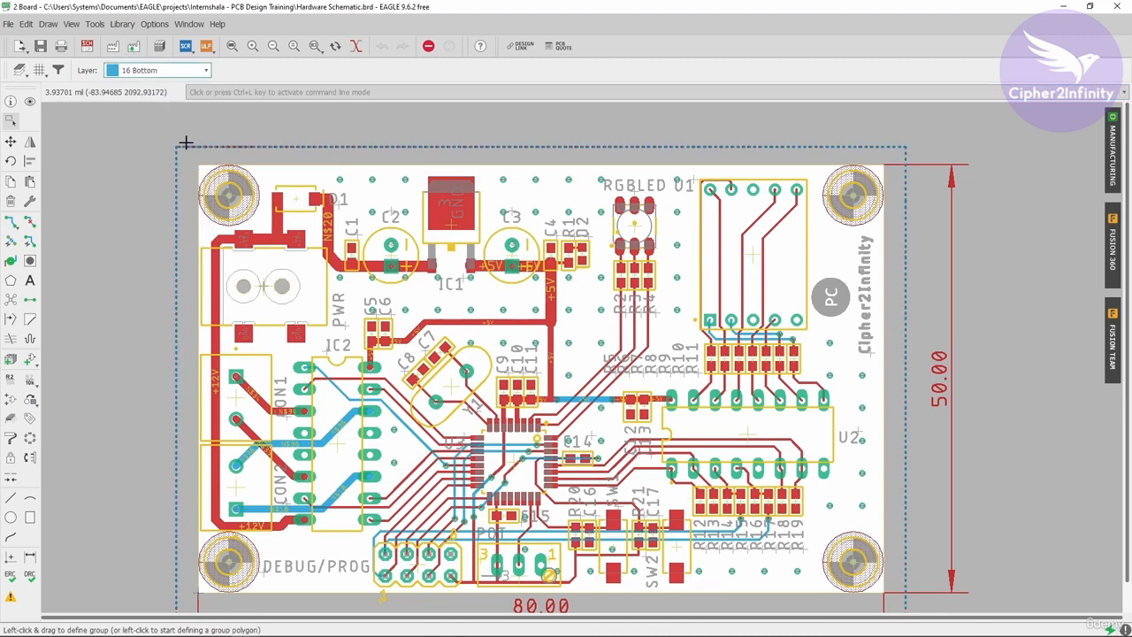
scroll(217, 149, "up", 2)
left_click(11, 201)
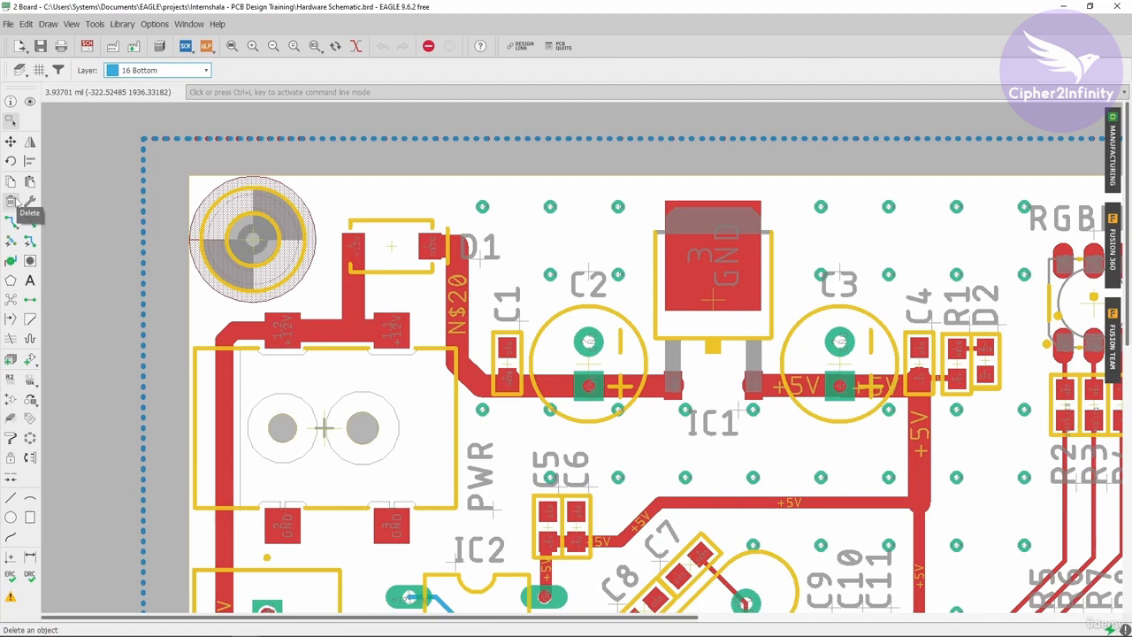
left_click(165, 138)
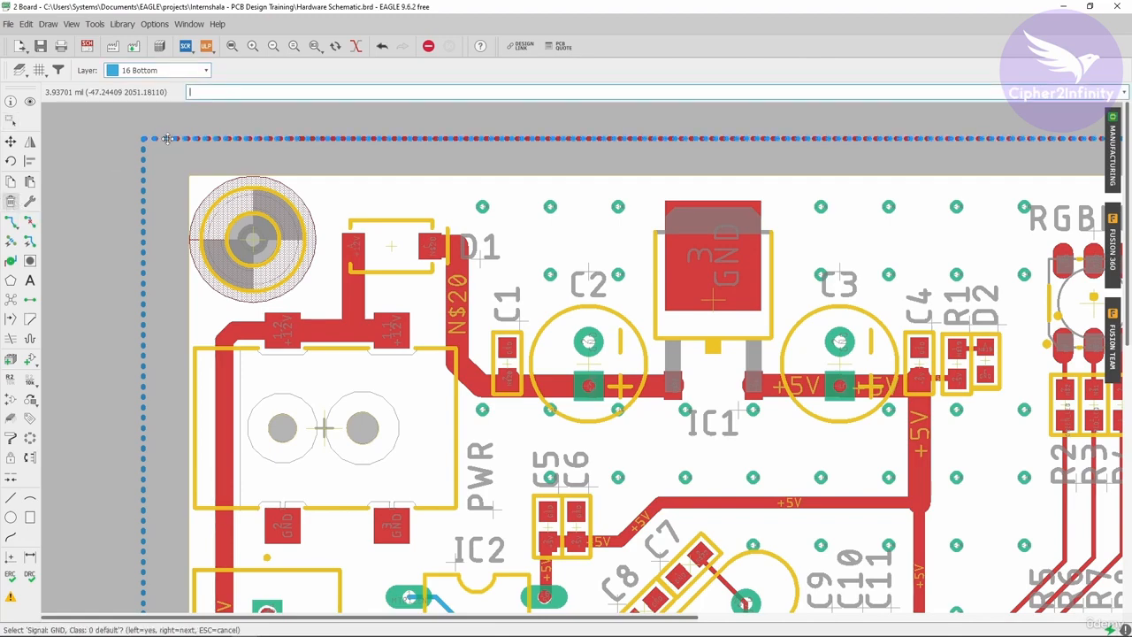
left_click(166, 141)
- Delete the remaining outline of the bottom-layer GND polygon, leaving only the top-layer one around the board
scroll(185, 139, "down", 4)
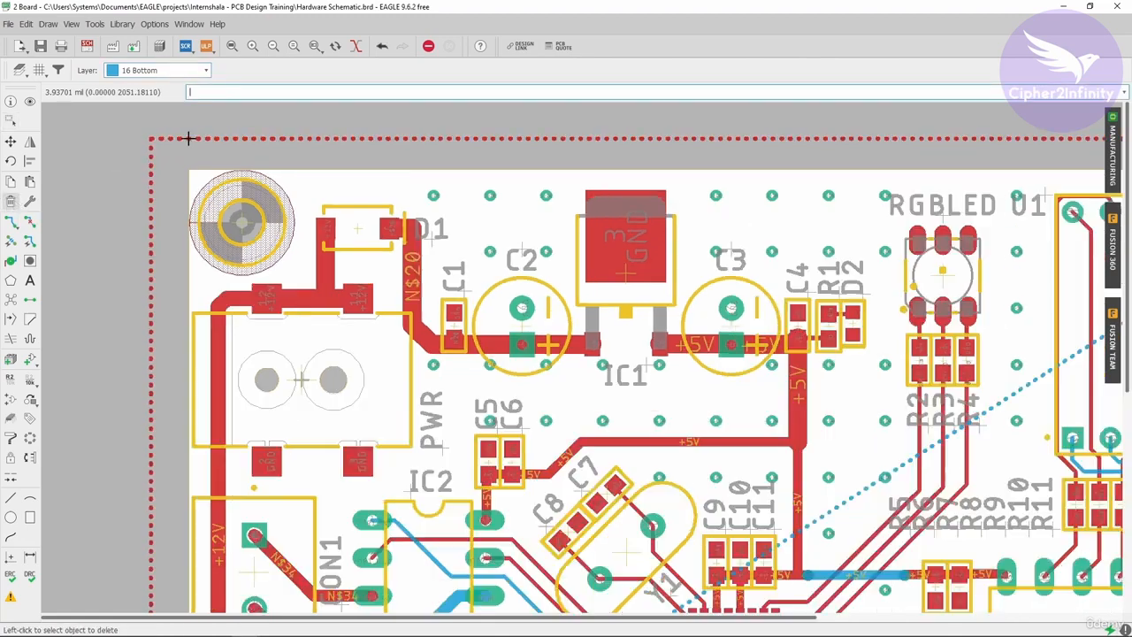
scroll(592, 142, "up", 3)
left_click(600, 133)
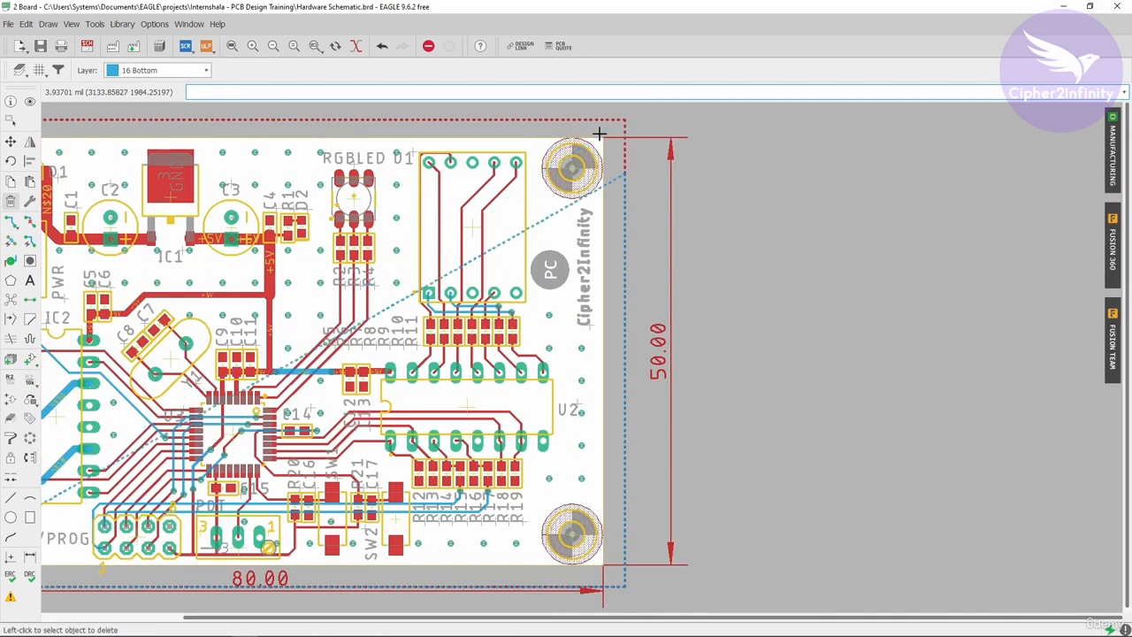
scroll(682, 133, "down", 2)
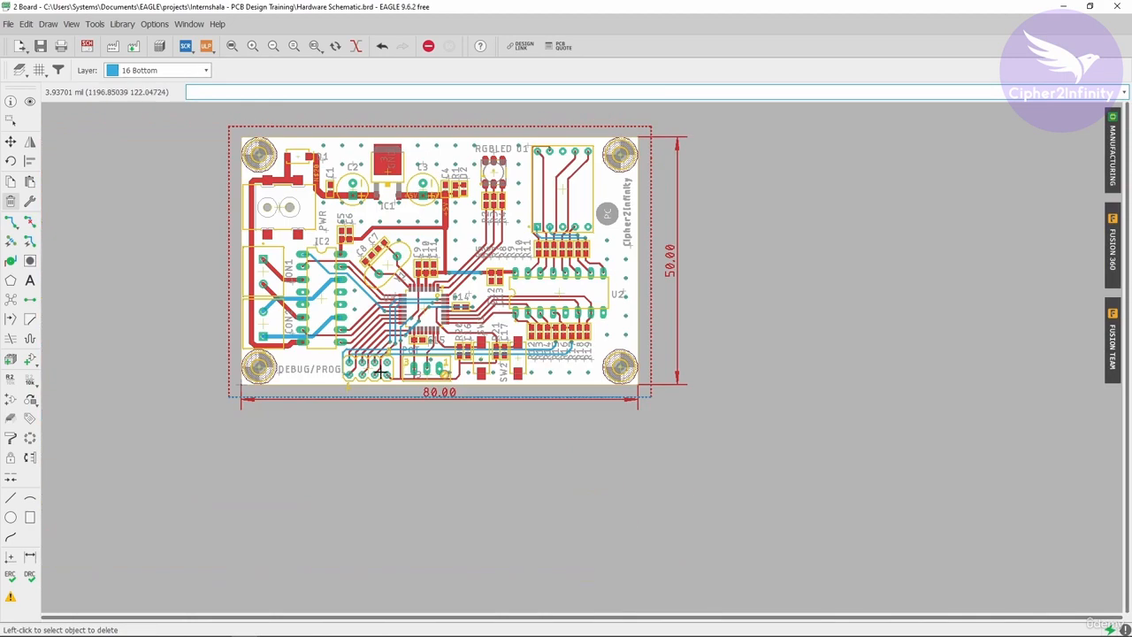
scroll(358, 393, "up", 5)
left_click(85, 414)
left_click(85, 414)
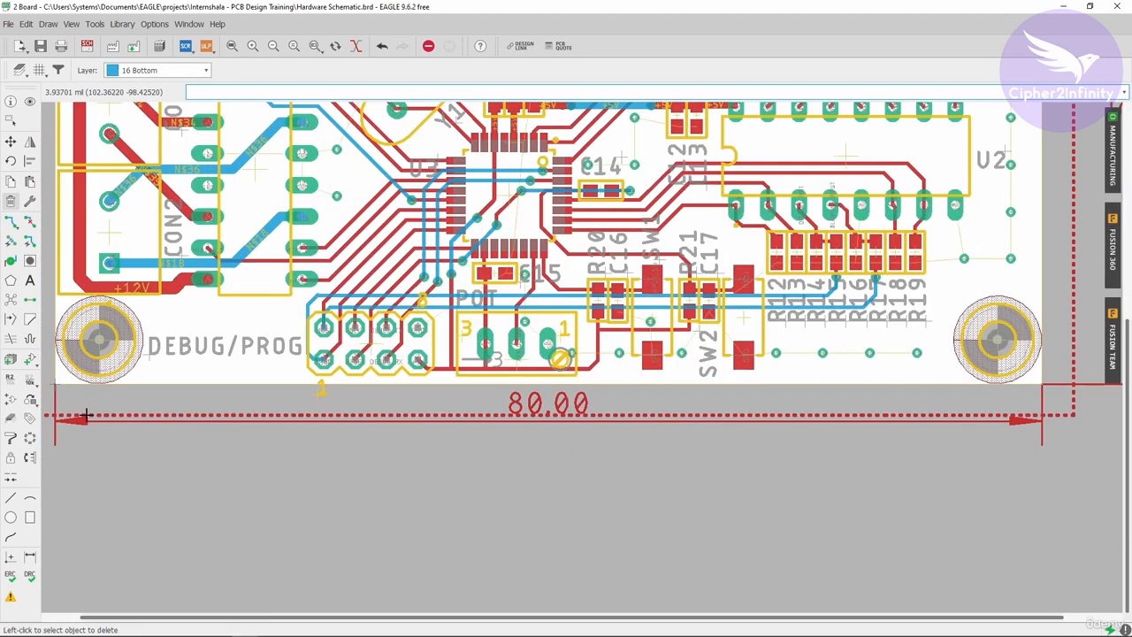
- Recompute the ratsnest to fill the top-layer GND polygon, and keep 16 Bottom as the active layer
scroll(212, 389, "down", 2)
scroll(564, 425, "down", 2)
scroll(380, 403, "up", 2)
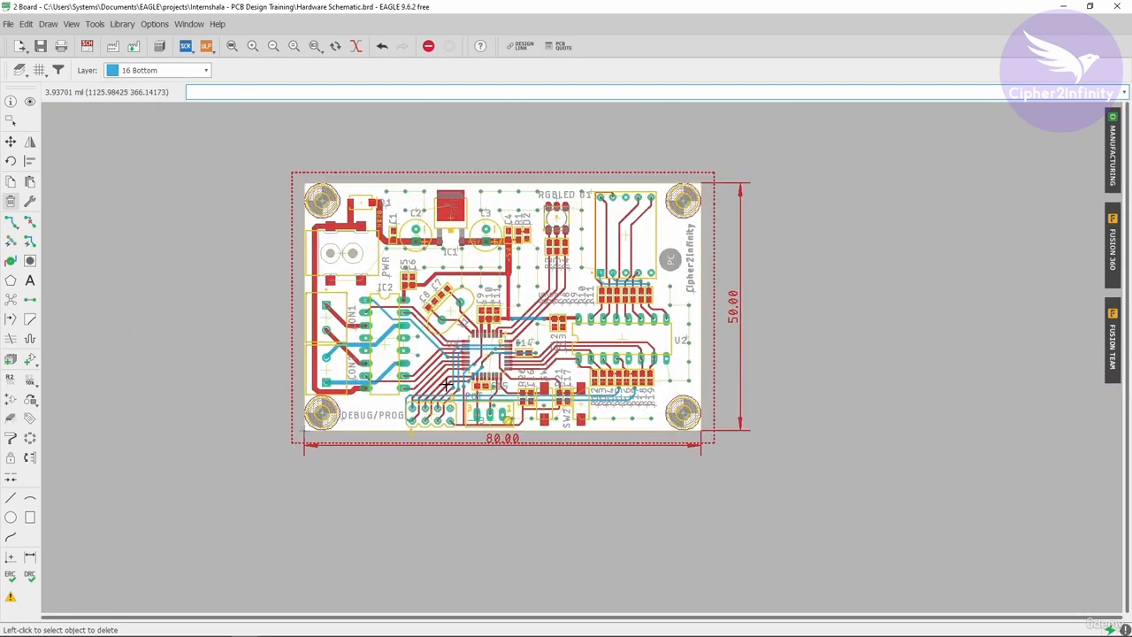
scroll(500, 296, "up", 2)
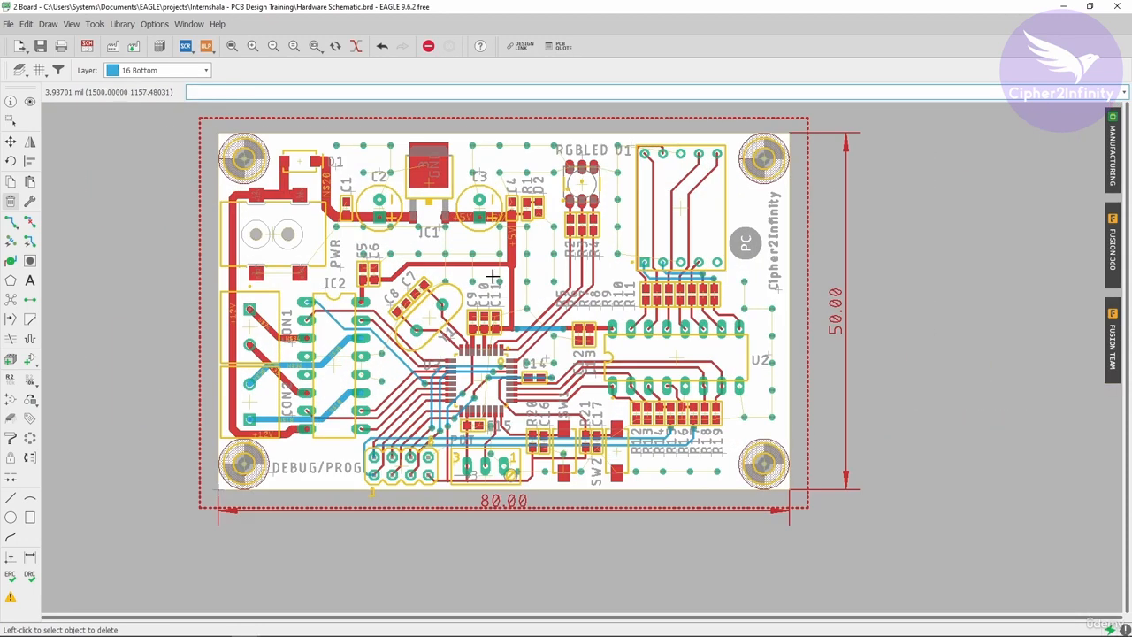
left_click(11, 279)
left_click(11, 298)
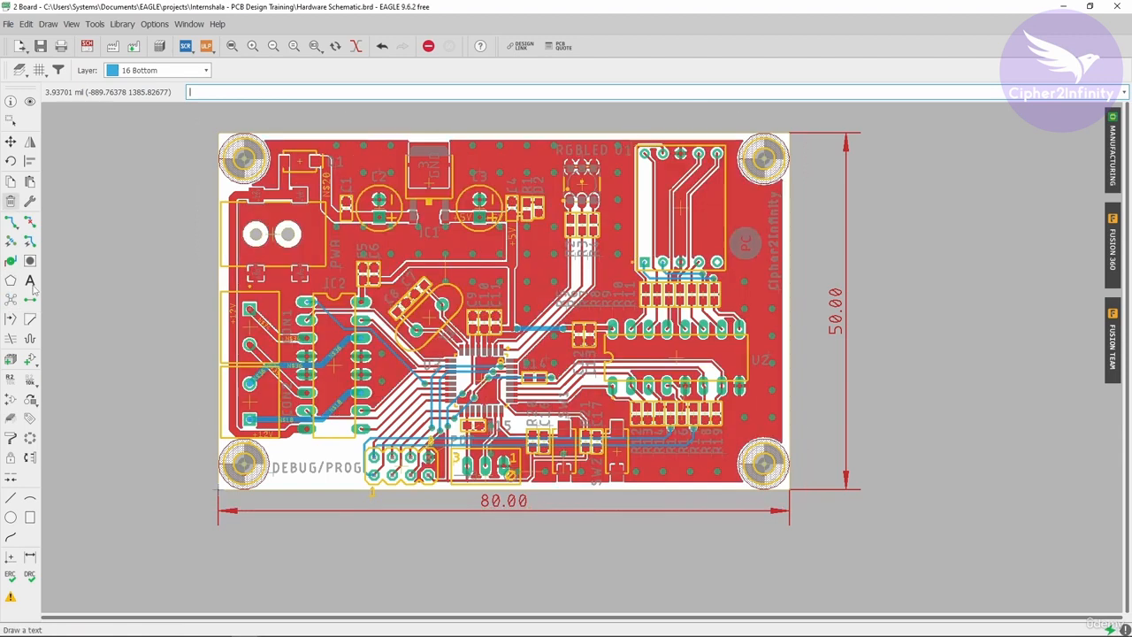
left_click(177, 71)
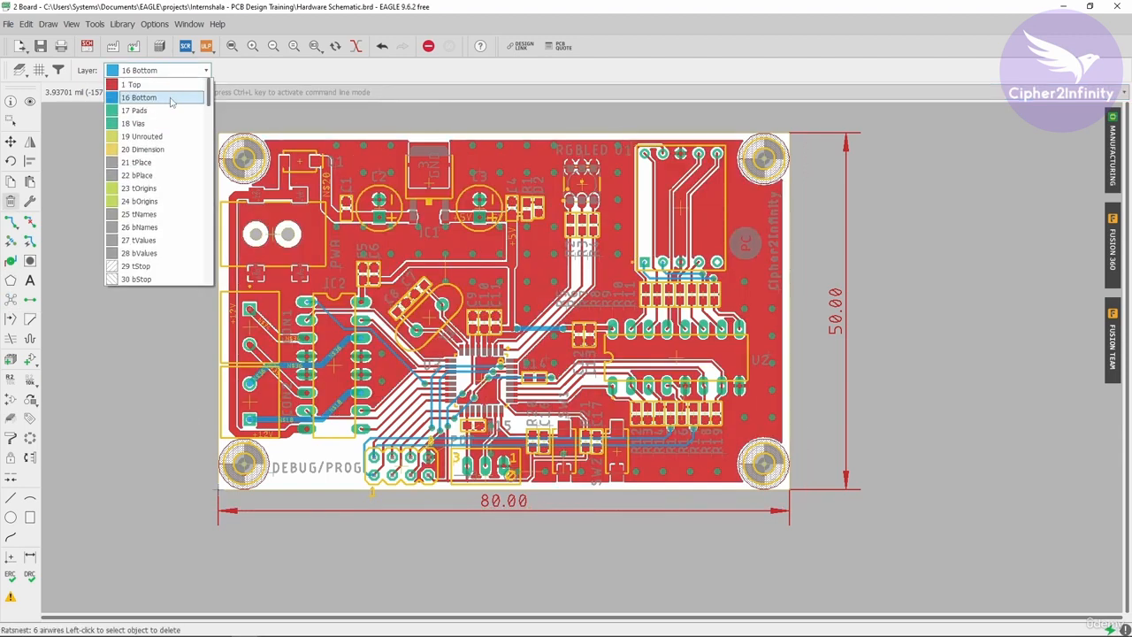
left_click(174, 97)
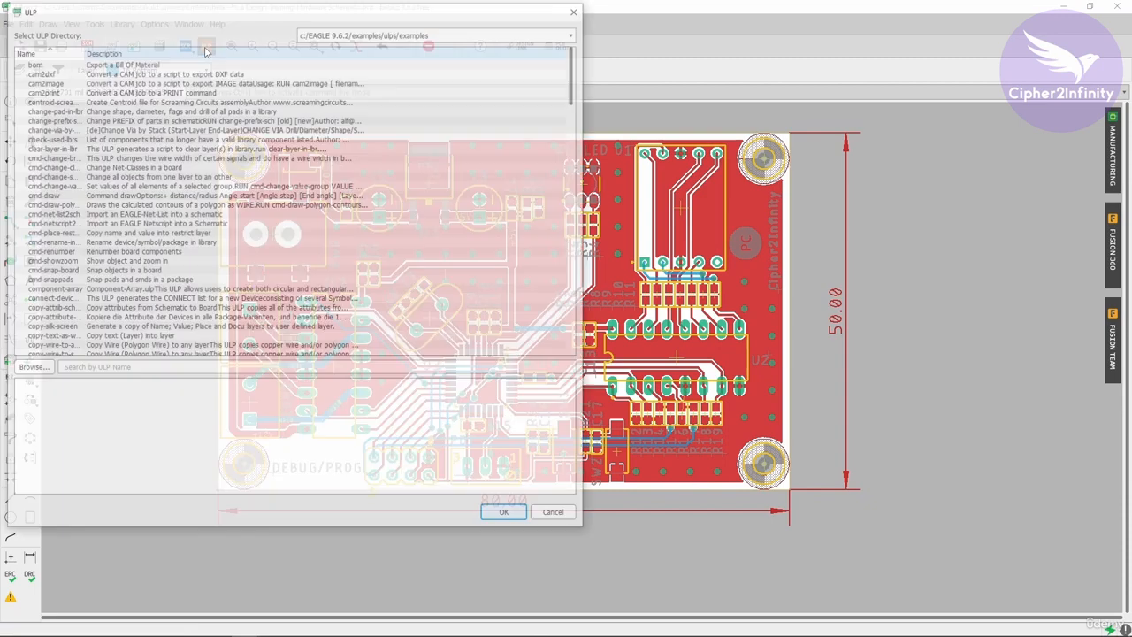
- Search the ULP list for "cop" and run the copy-wire-to-any-layer program
left_click(206, 45)
left_click_drag(327, 21, 596, 50)
left_click(361, 397)
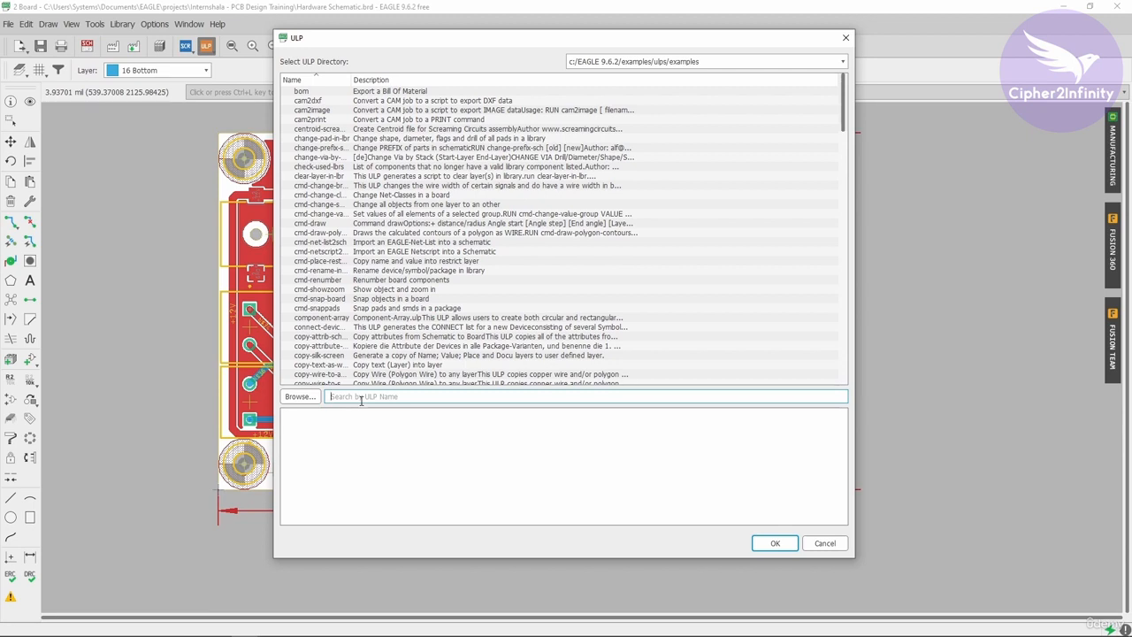
type("cop")
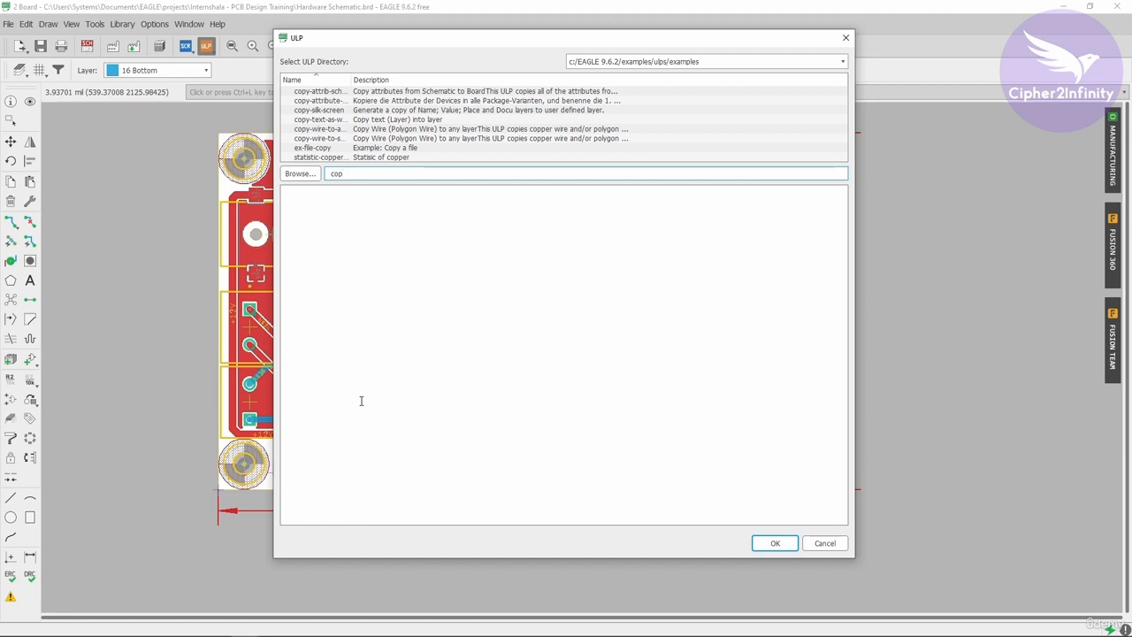
double_click(351, 80)
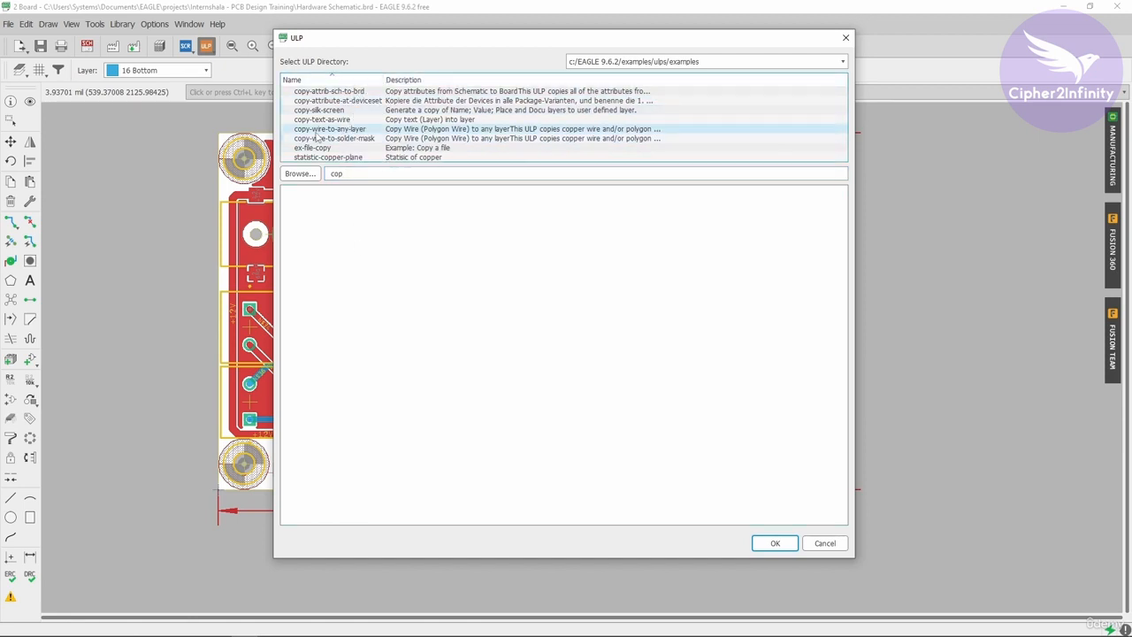
left_click(340, 130)
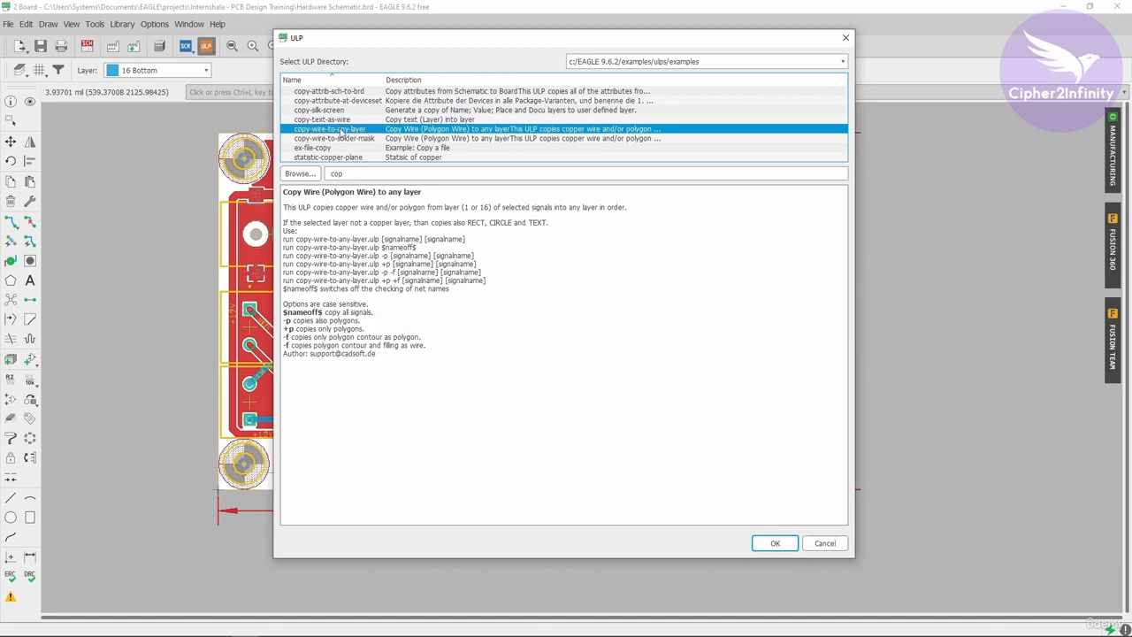
left_click(772, 543)
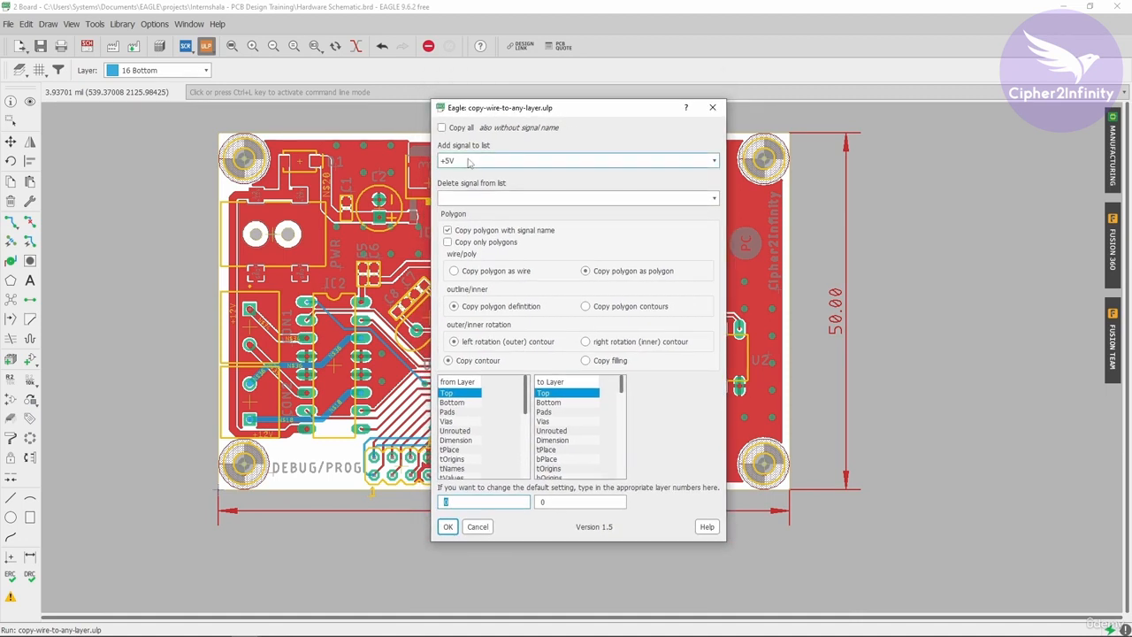
- Add the GND signal to the copy list and set the copy from layer 1 (Top) to layer 16 (Bottom)
left_click(496, 162)
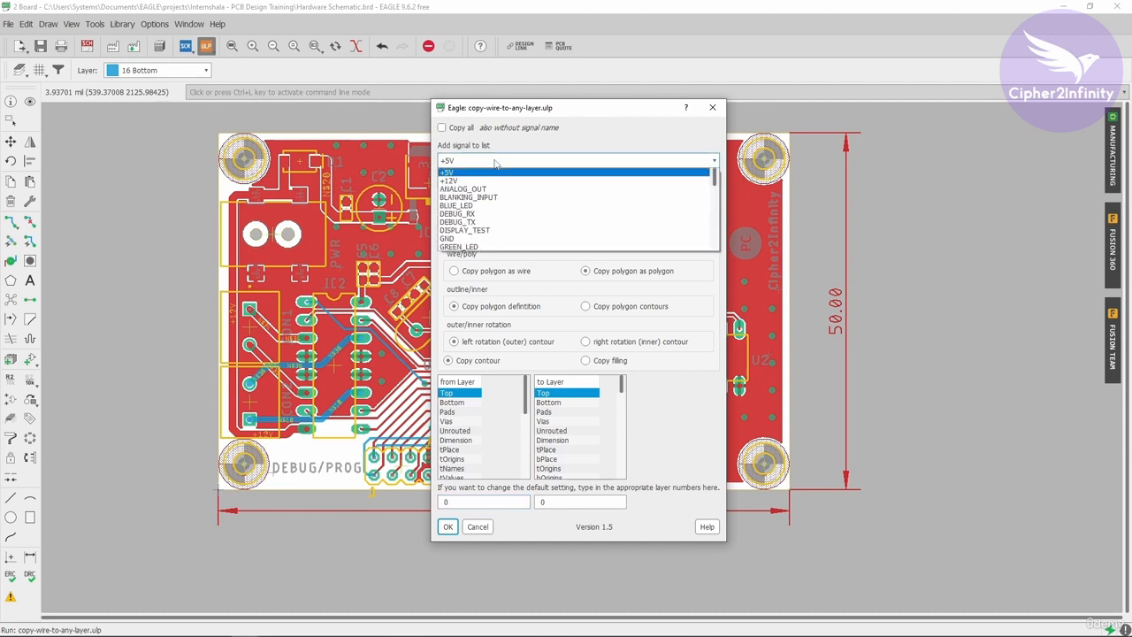
left_click(458, 239)
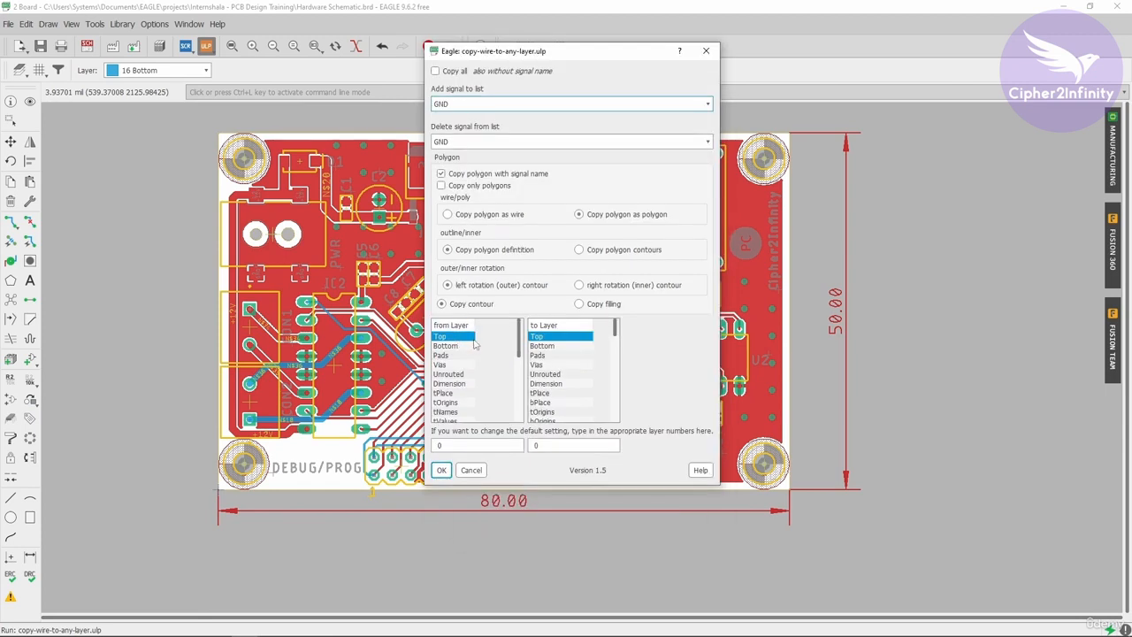
left_click(550, 346)
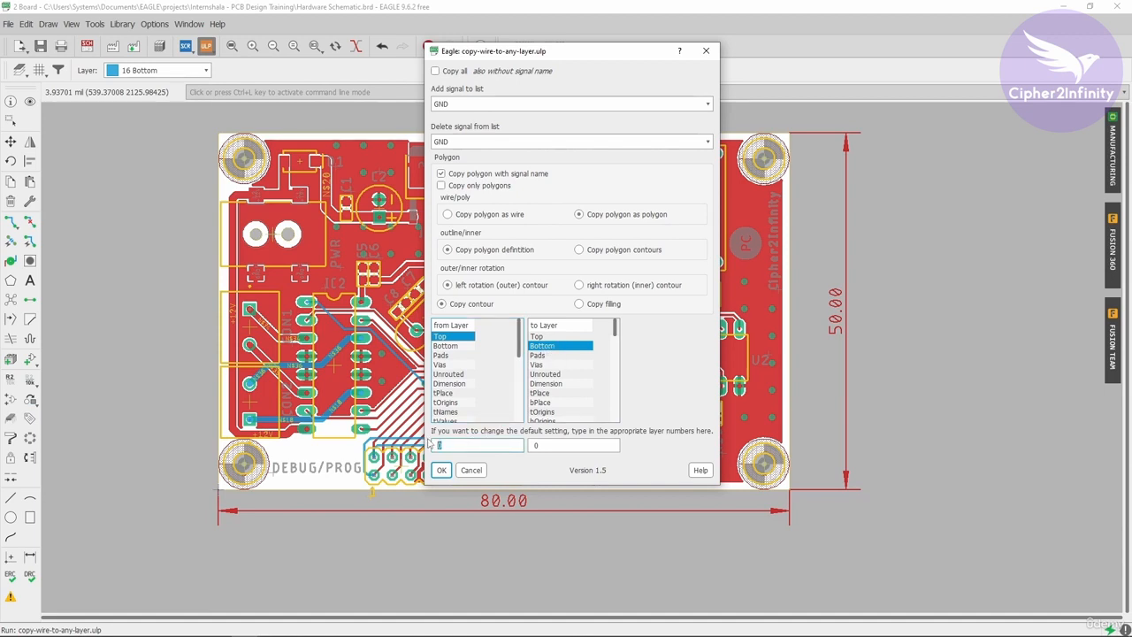
left_click(536, 446)
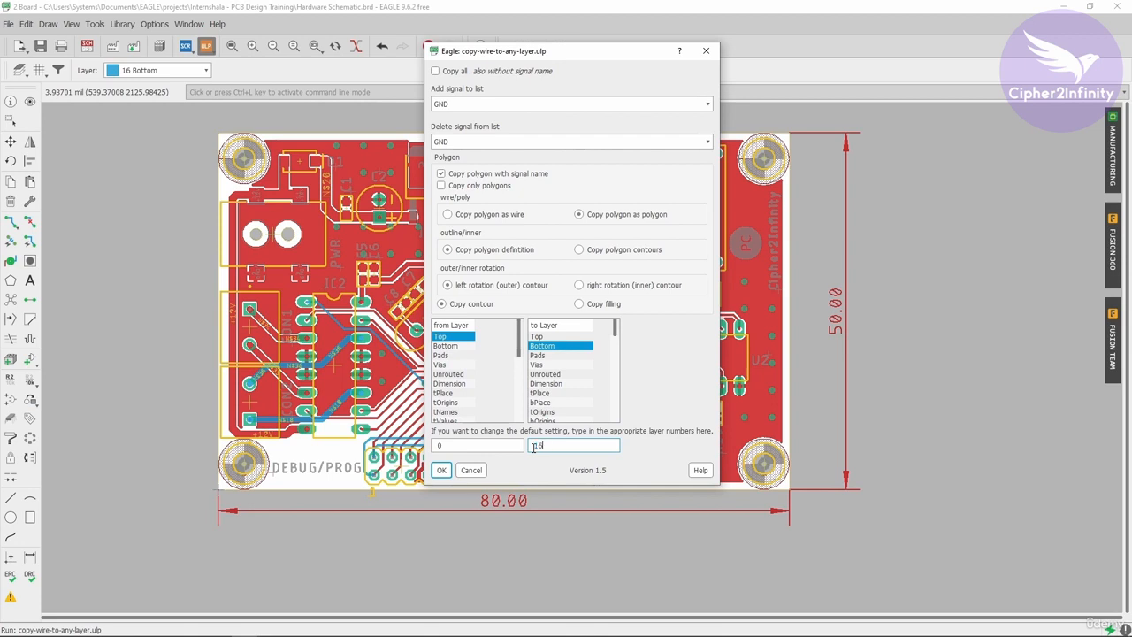
type("16")
left_click(439, 445)
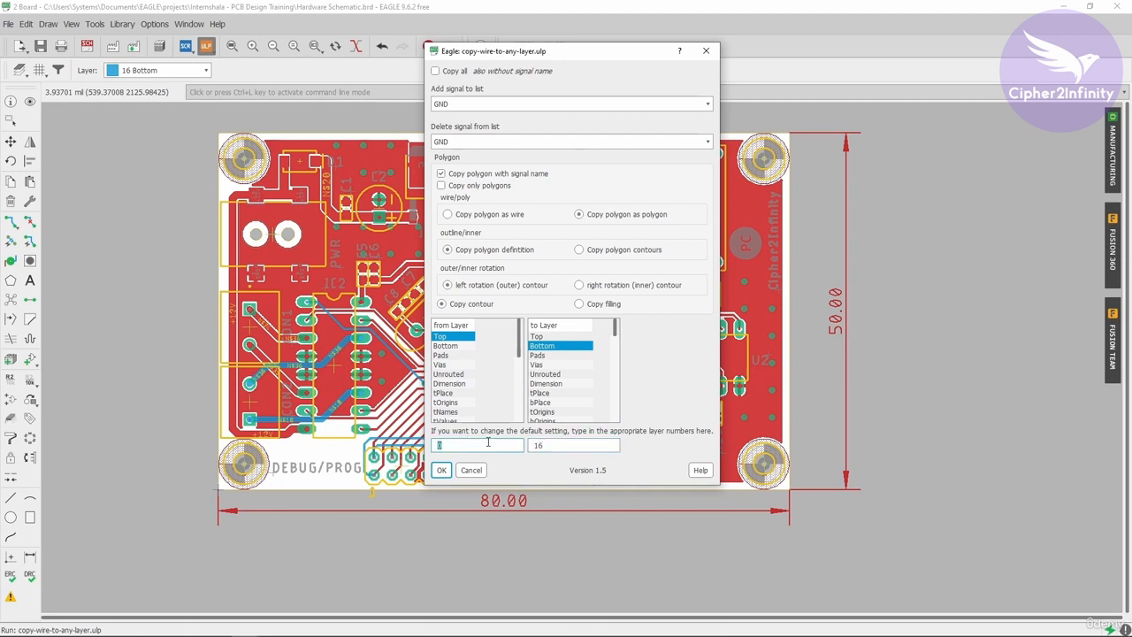
double_click(534, 446)
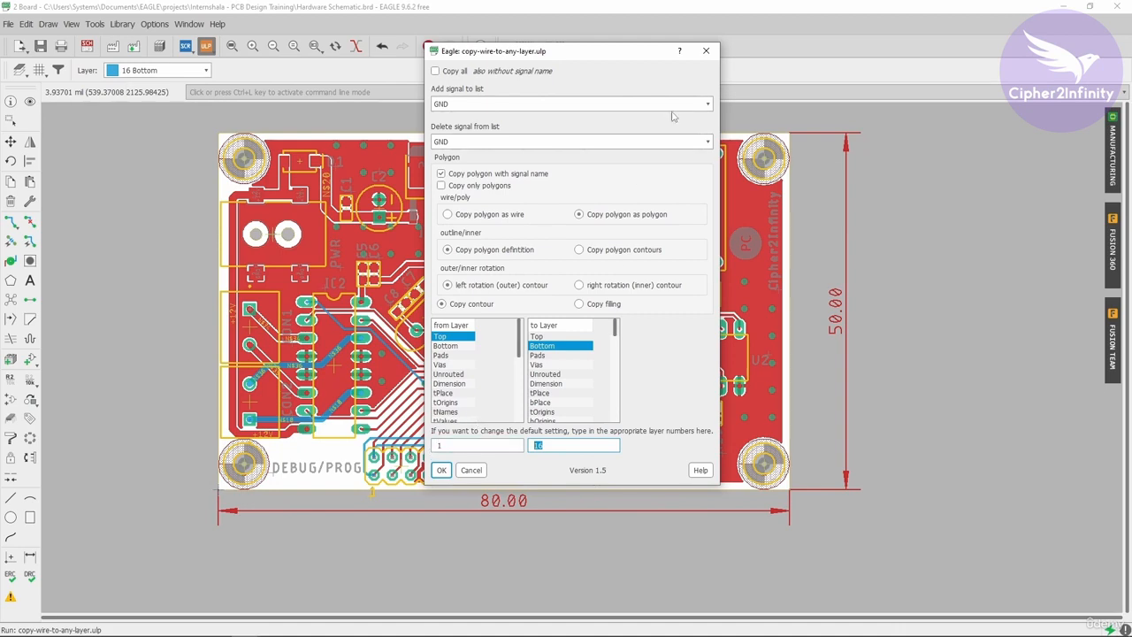
- Execute the generated script with GND as the signal name to create the bottom-layer polygon, and fill it by recomputing the ratsnest
left_click(441, 469)
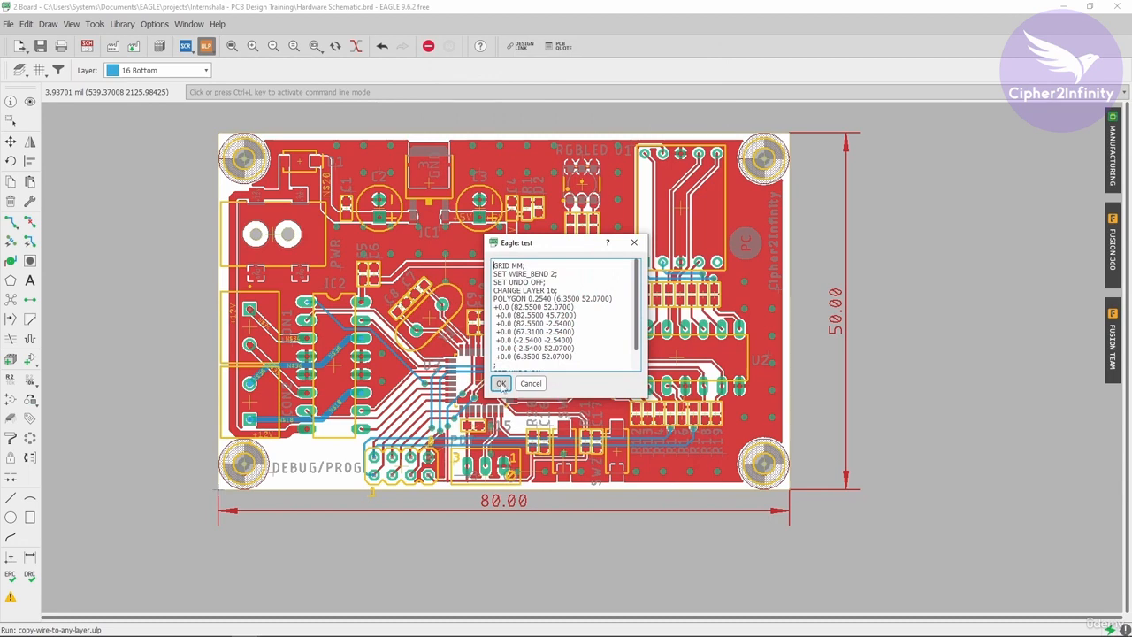
left_click(501, 383)
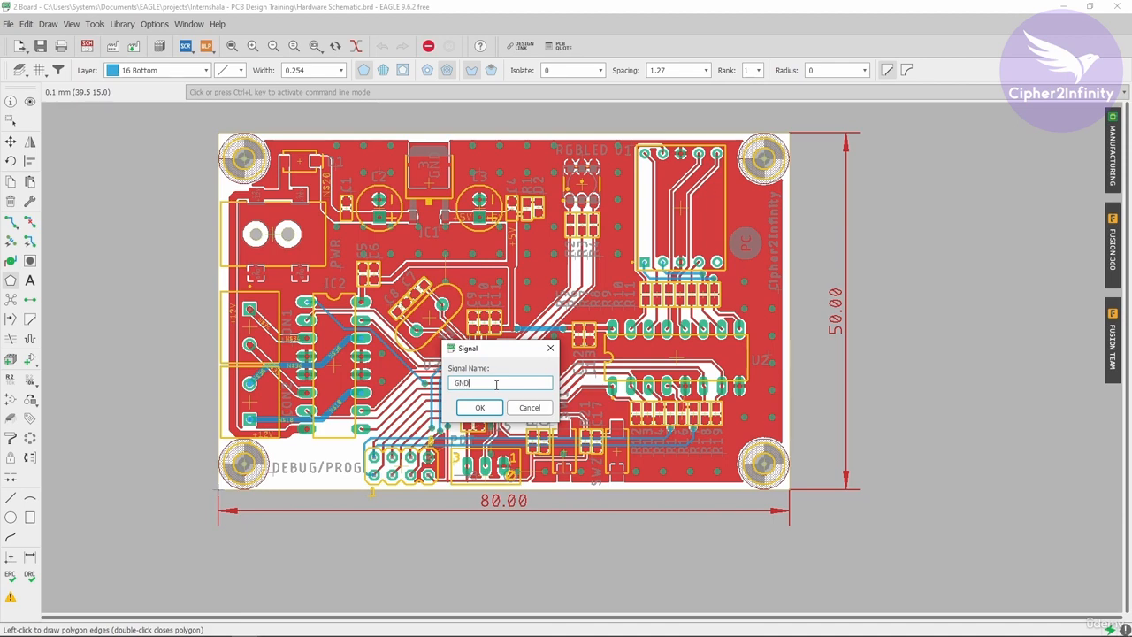
left_click(487, 412)
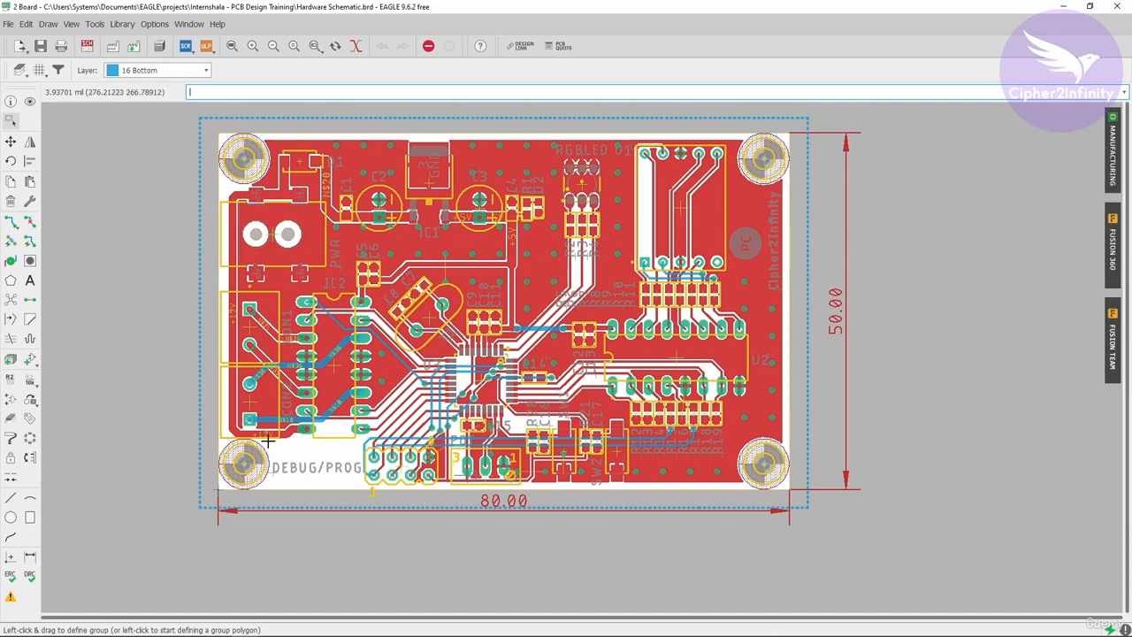
left_click(10, 301)
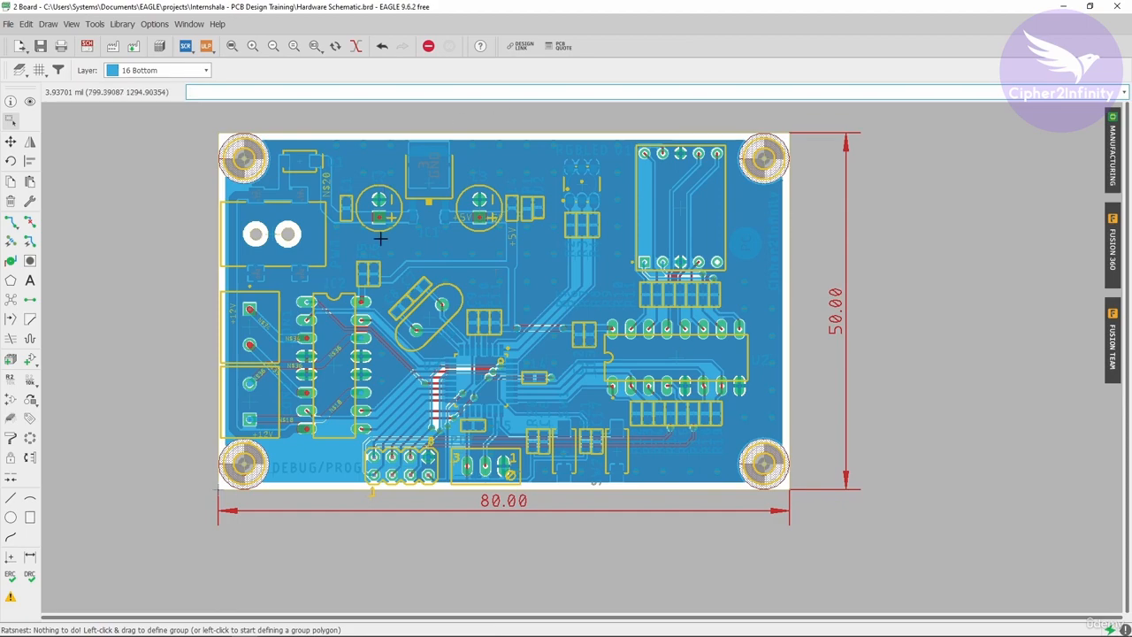
- Examine the bottom-layer copper pour around the microcontroller and across the whole board
scroll(551, 328, "up", 5)
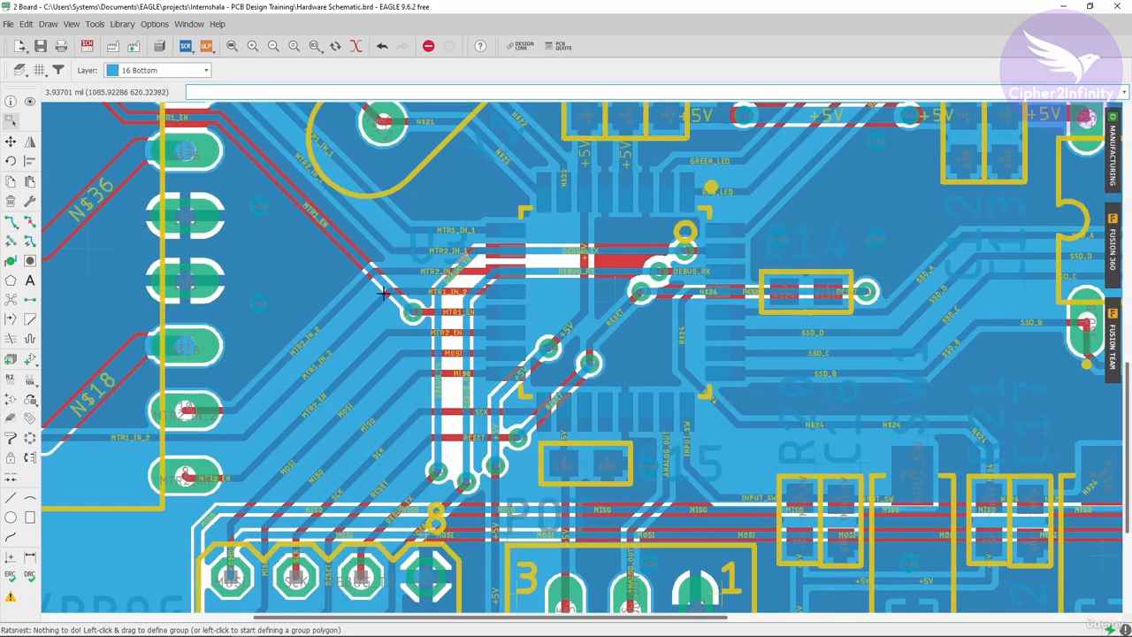
scroll(413, 328, "down", 2)
scroll(240, 258, "down", 3)
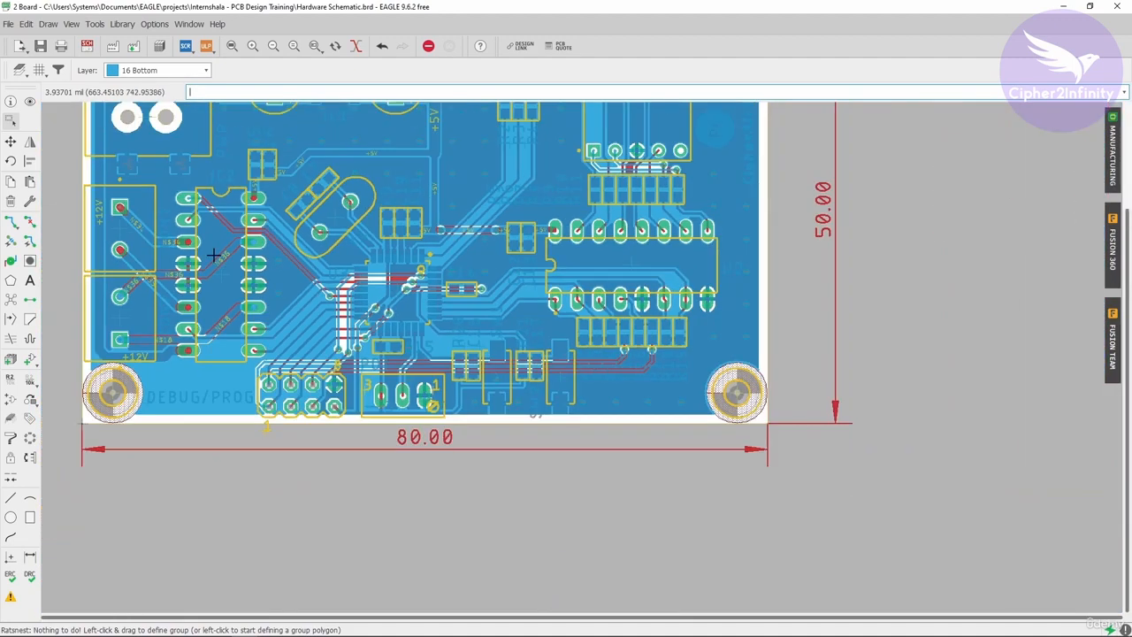
scroll(264, 330, "down", 2)
scroll(258, 330, "up", 2)
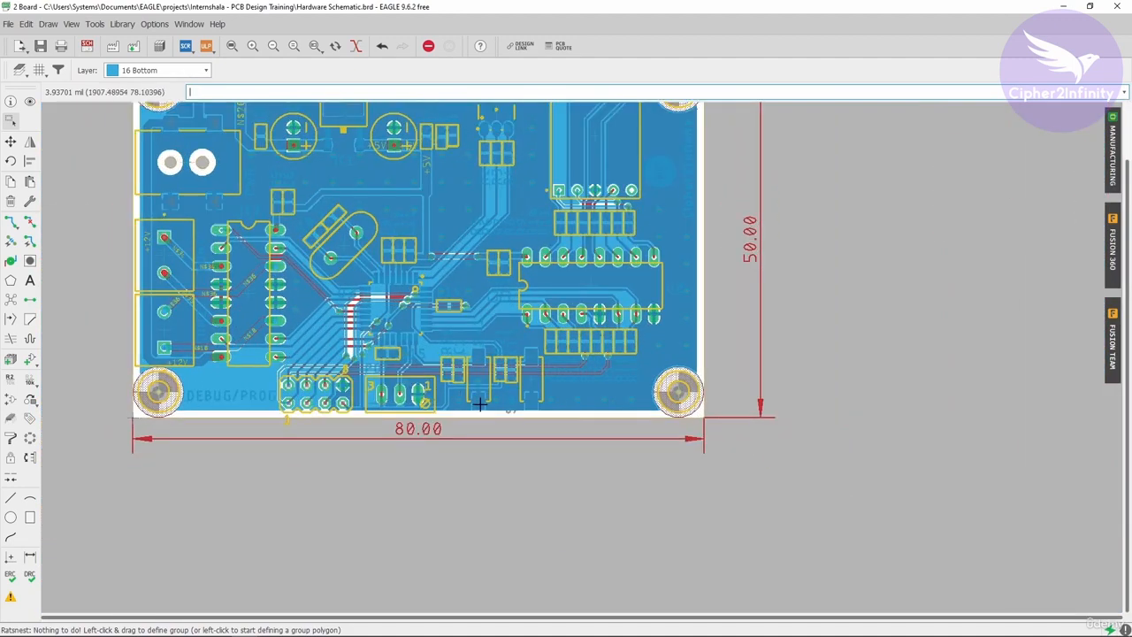
scroll(378, 320, "down", 3)
scroll(379, 320, "up", 2)
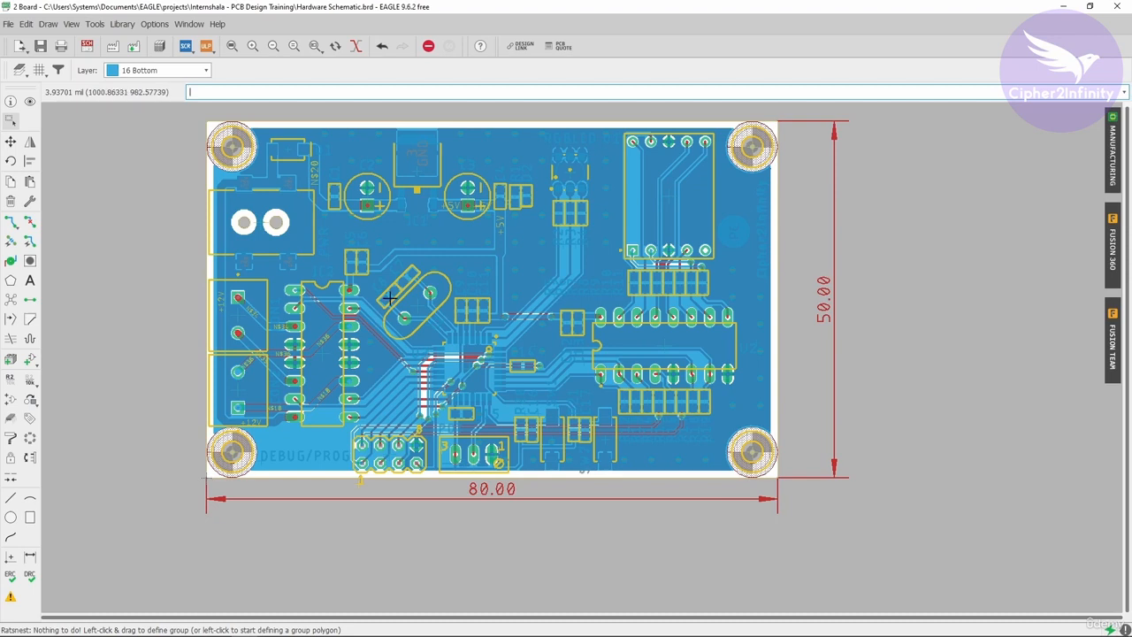
- Check the Polygon tool's isolate setting and compare the copper pours on 16 Bottom and 1 Top, ending with 1 Top active
left_click(159, 70)
left_click(132, 84)
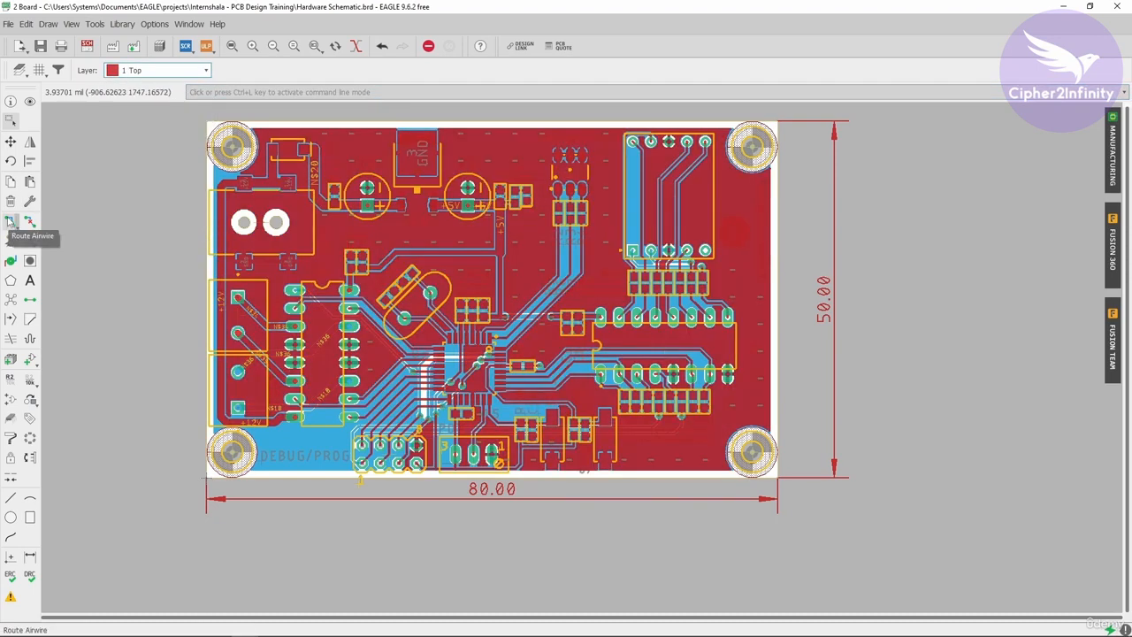
left_click(11, 280)
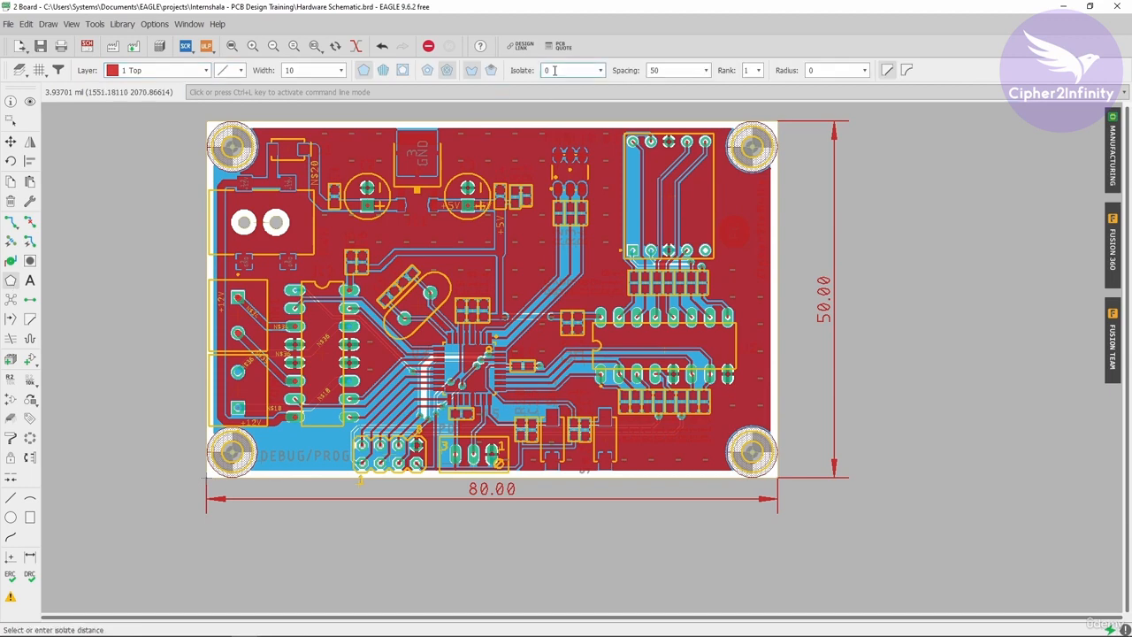
left_click_drag(554, 71, 535, 70)
left_click(188, 75)
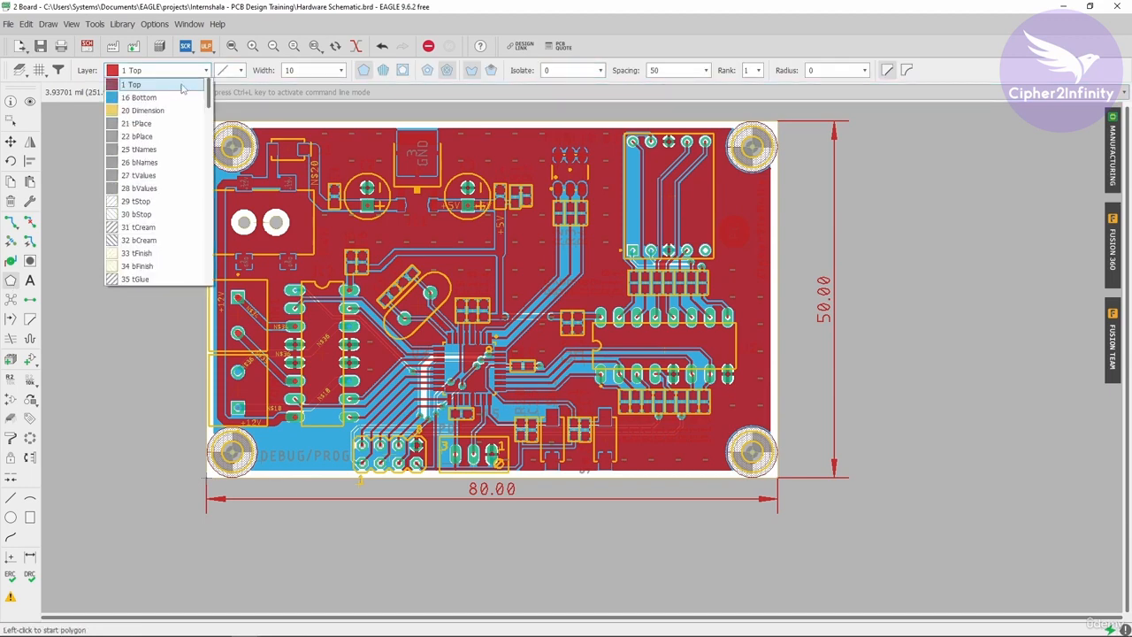
left_click(132, 93)
scroll(403, 357, "up", 5)
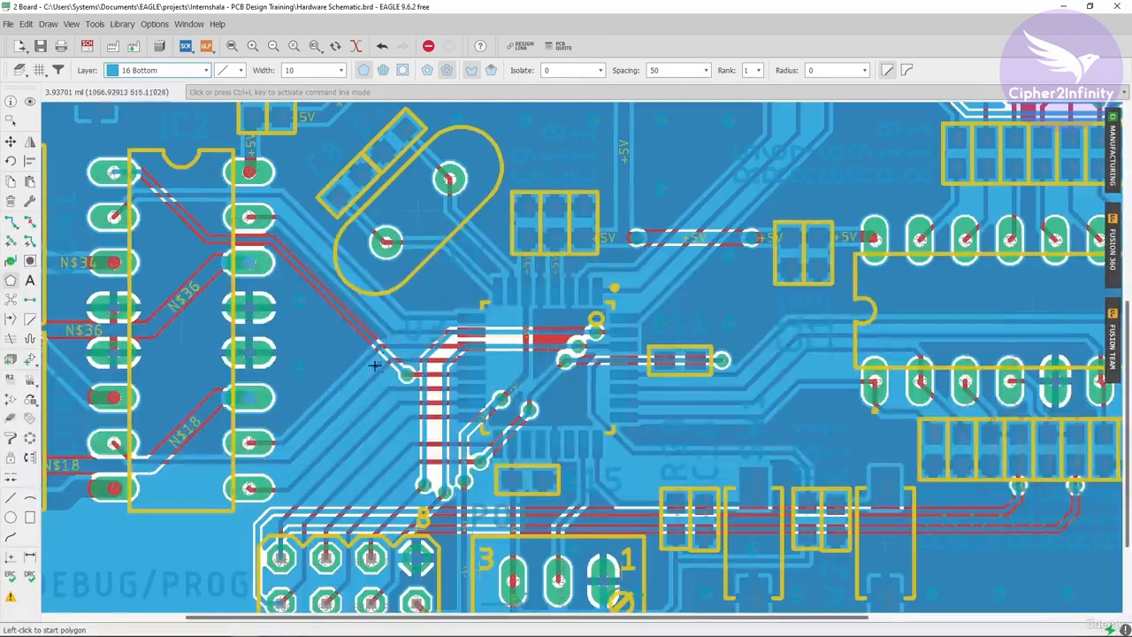
scroll(478, 376, "down", 1)
scroll(479, 376, "down", 4)
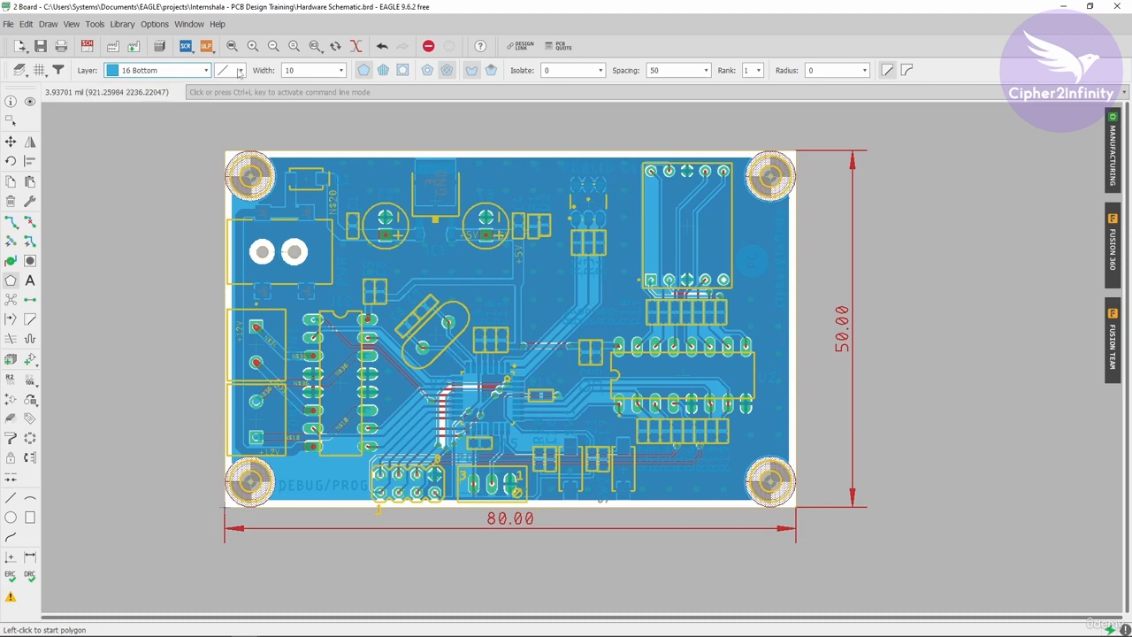
left_click(205, 70)
left_click(132, 82)
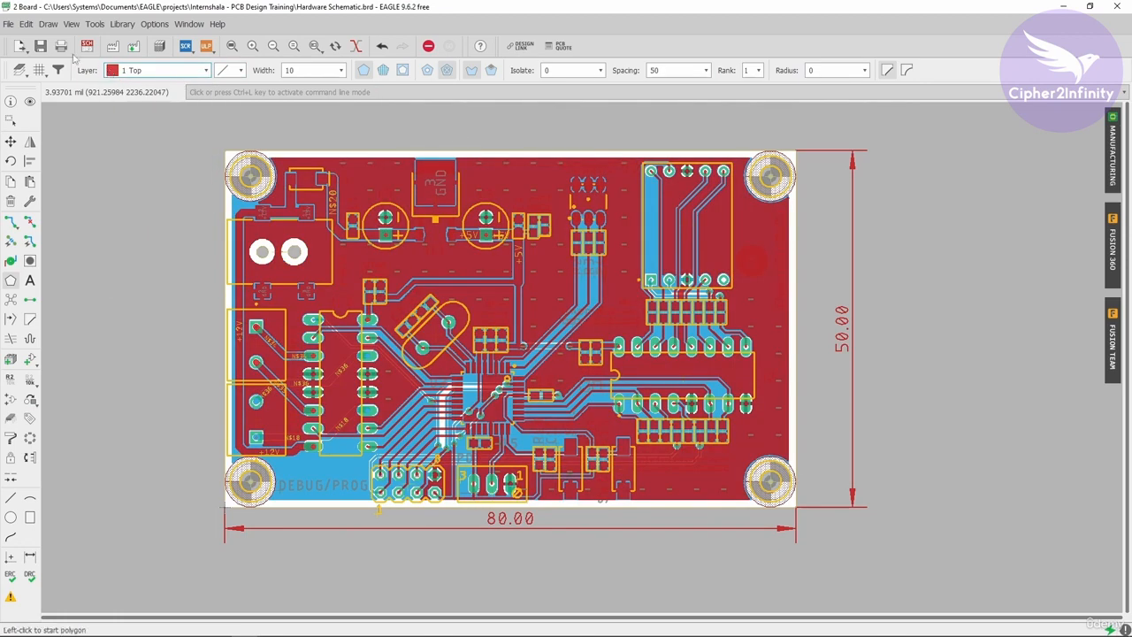
- Review the board's import and export options, inspect the image export settings including resolution, and close them without exporting
left_click(8, 24)
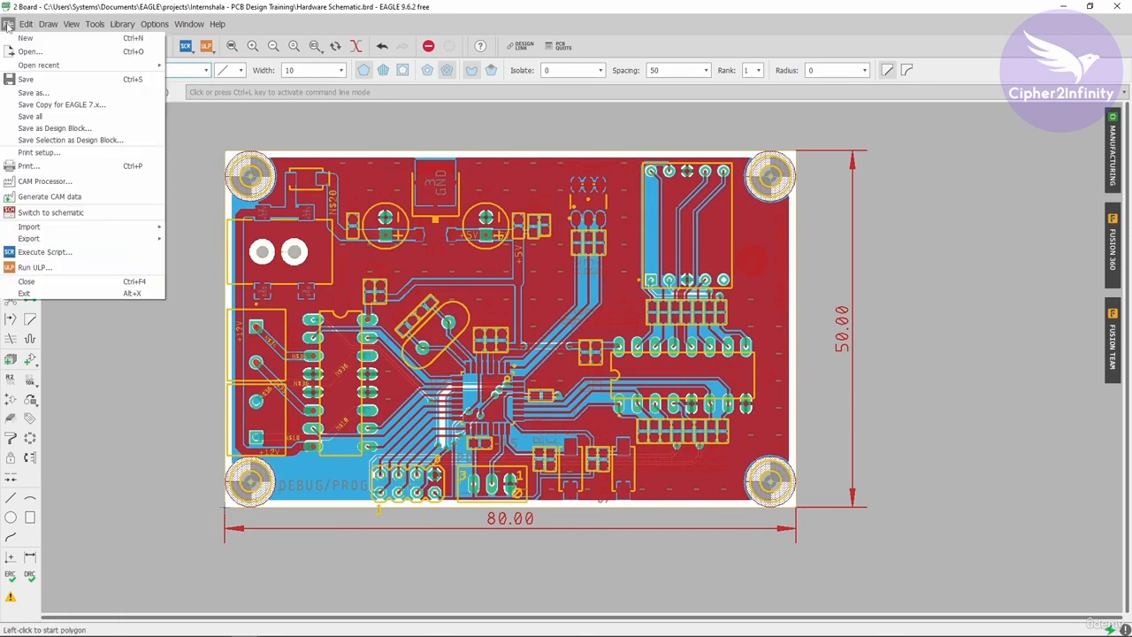
mouse_move(53, 226)
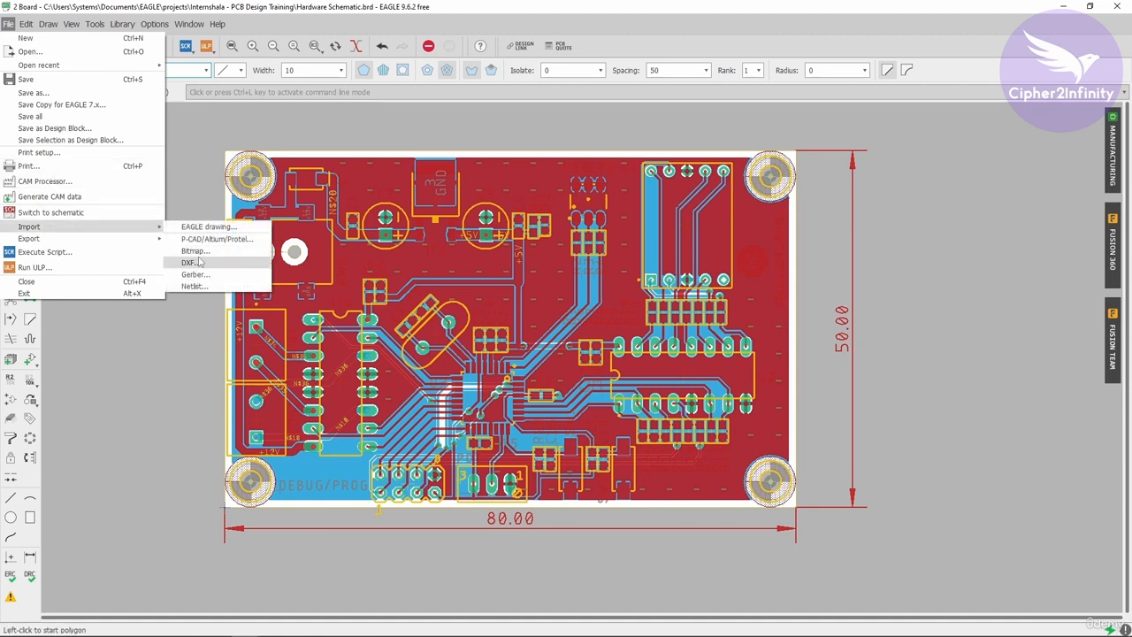
mouse_move(141, 239)
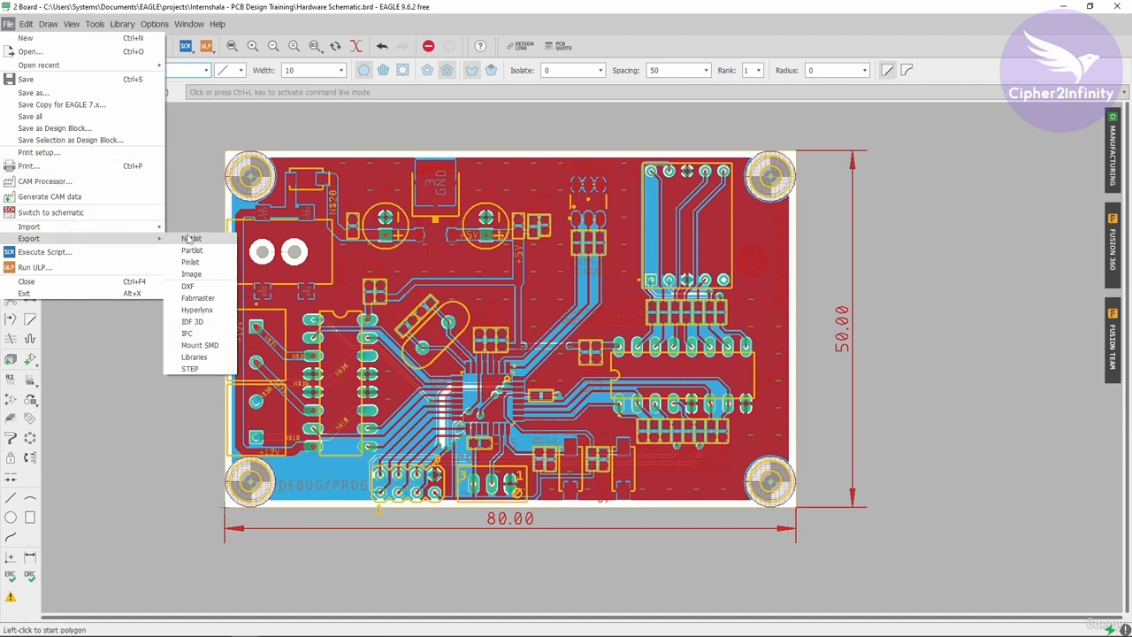
left_click(203, 276)
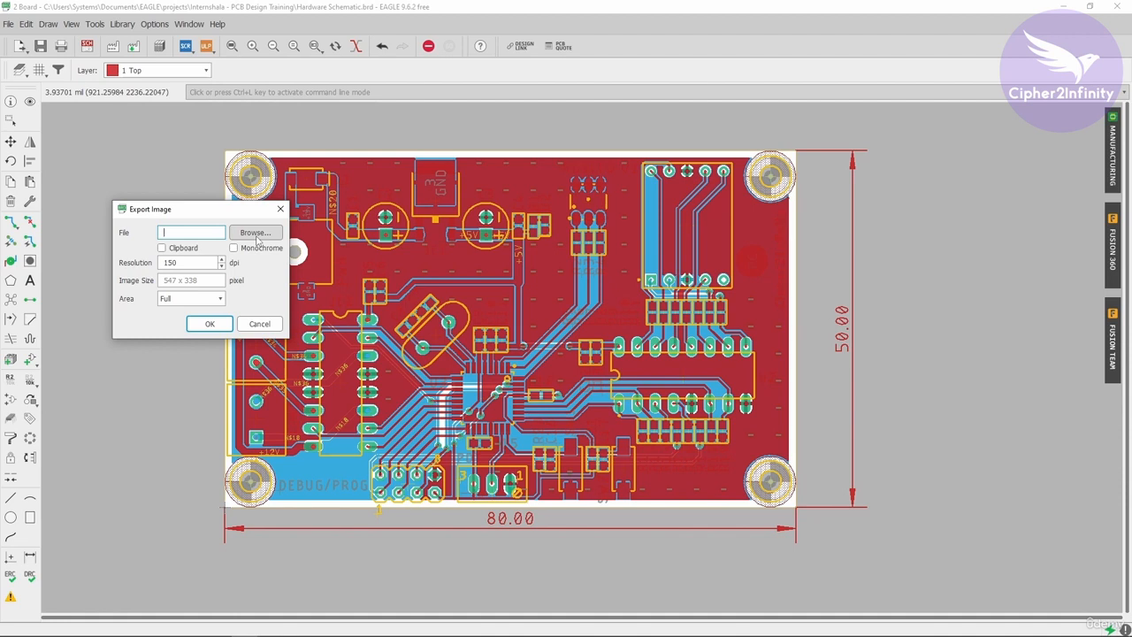
double_click(164, 261)
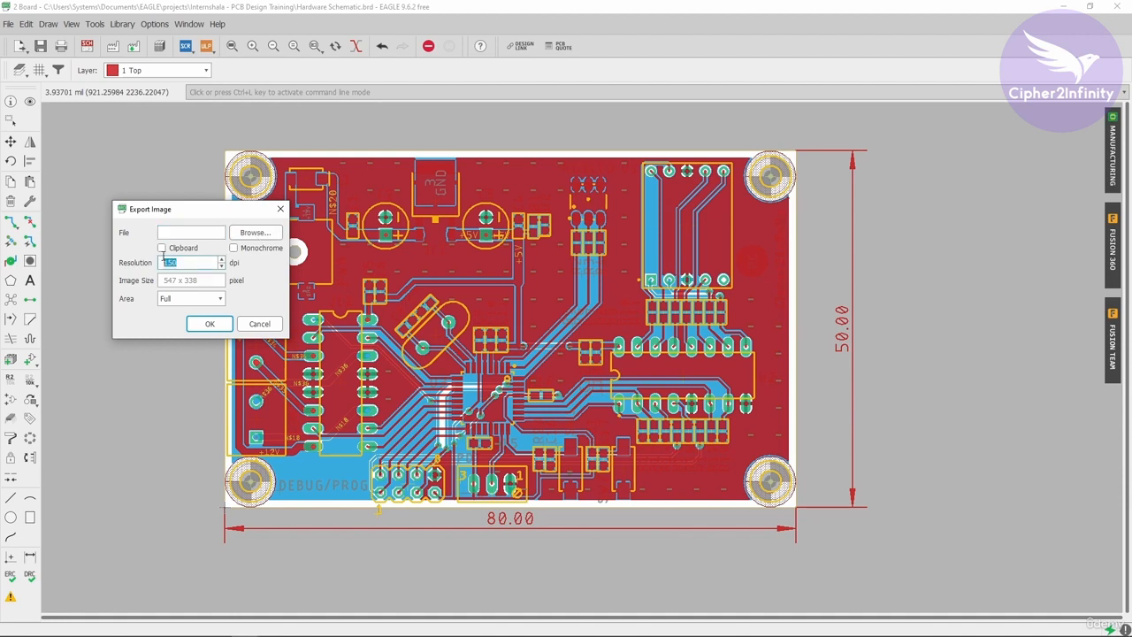
left_click(279, 211)
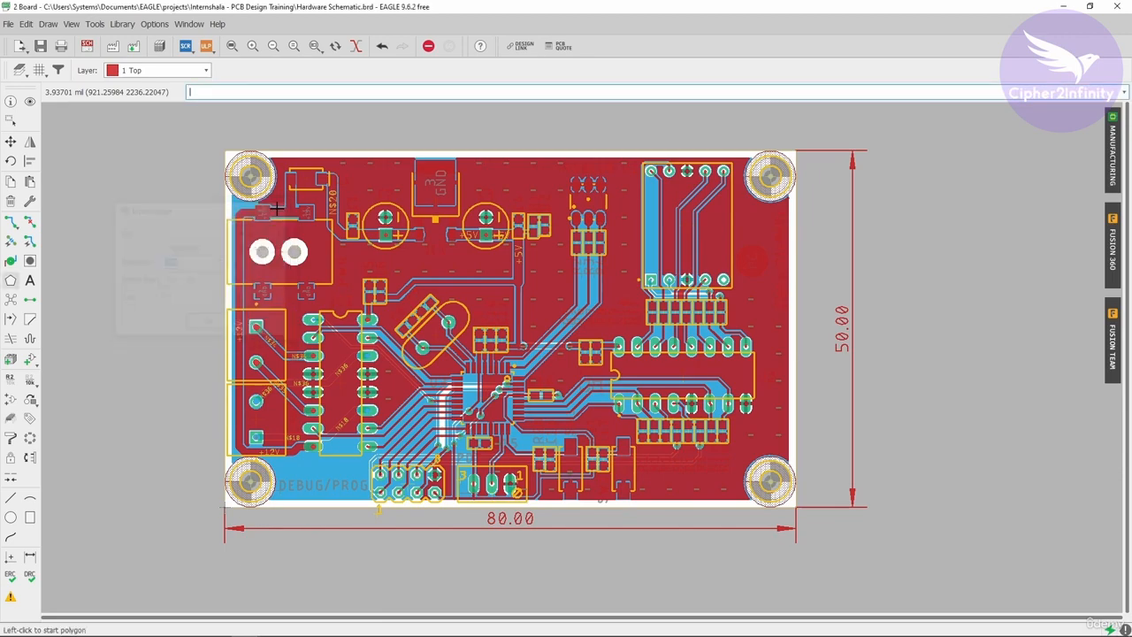
- Find the exp2image ULP by searching for "exp" and run it on the board
left_click(206, 45)
left_click_drag(387, 19, 673, 63)
left_click(430, 411)
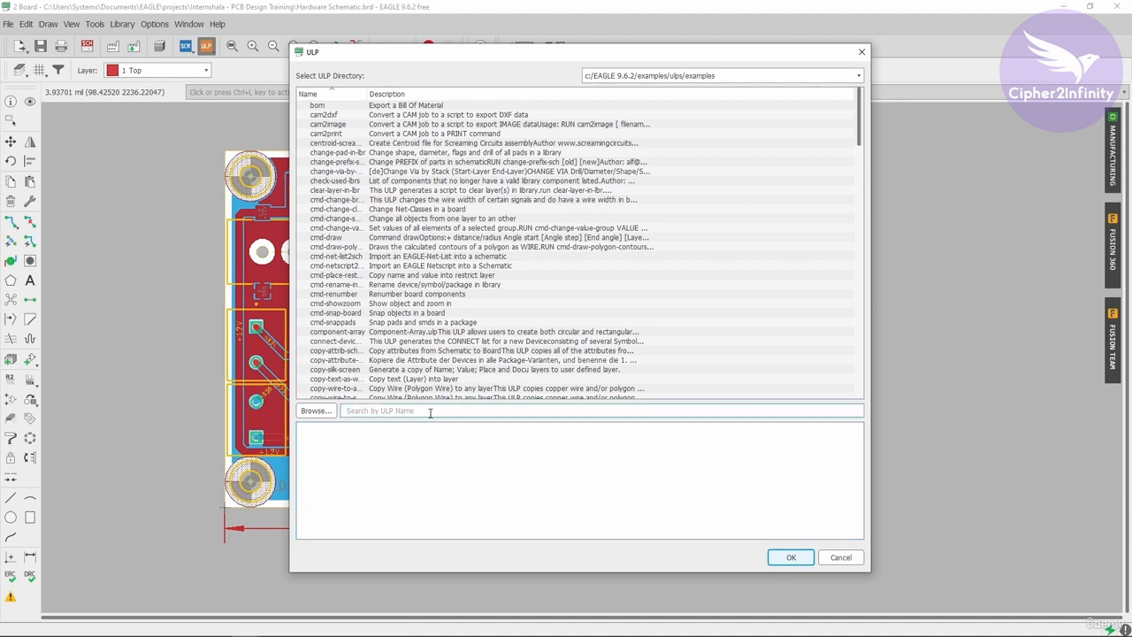
type("exp")
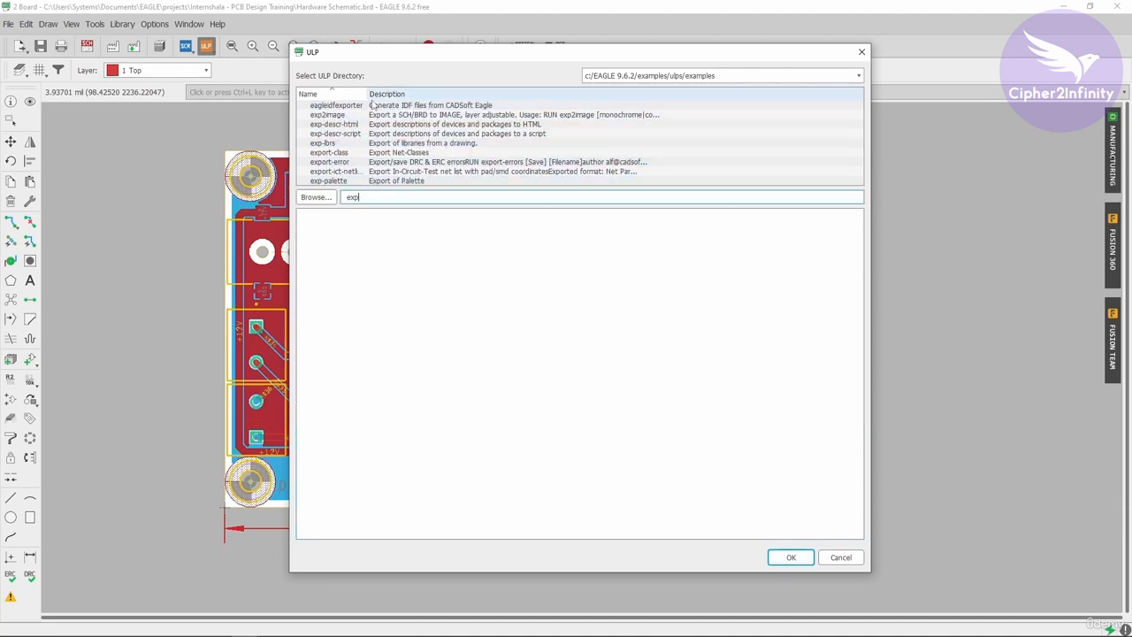
double_click(367, 93)
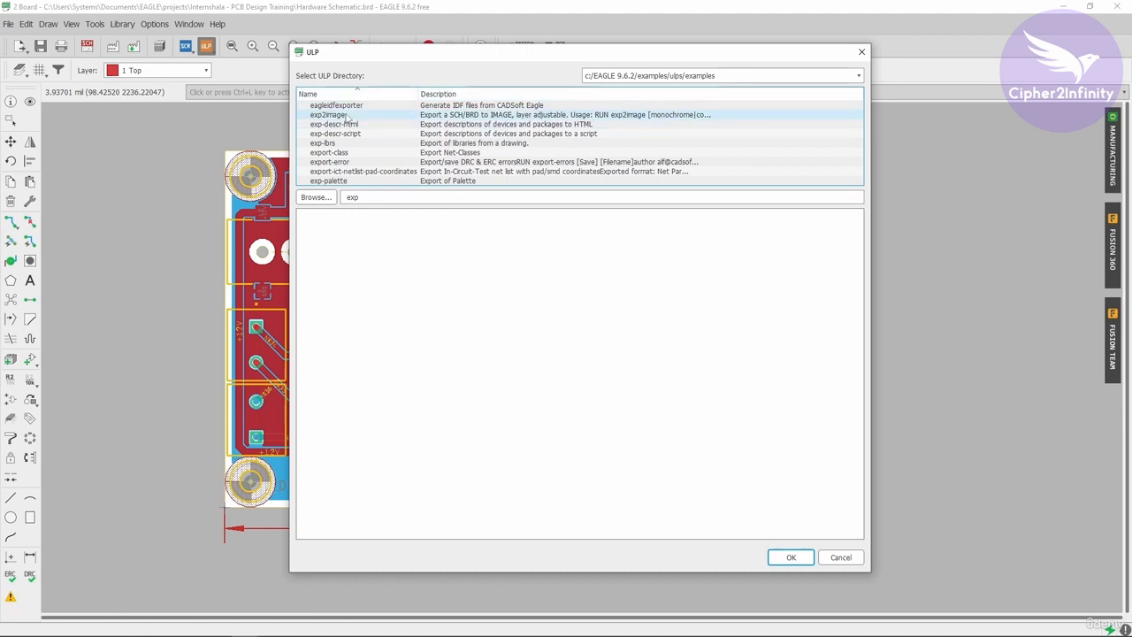
left_click(347, 115)
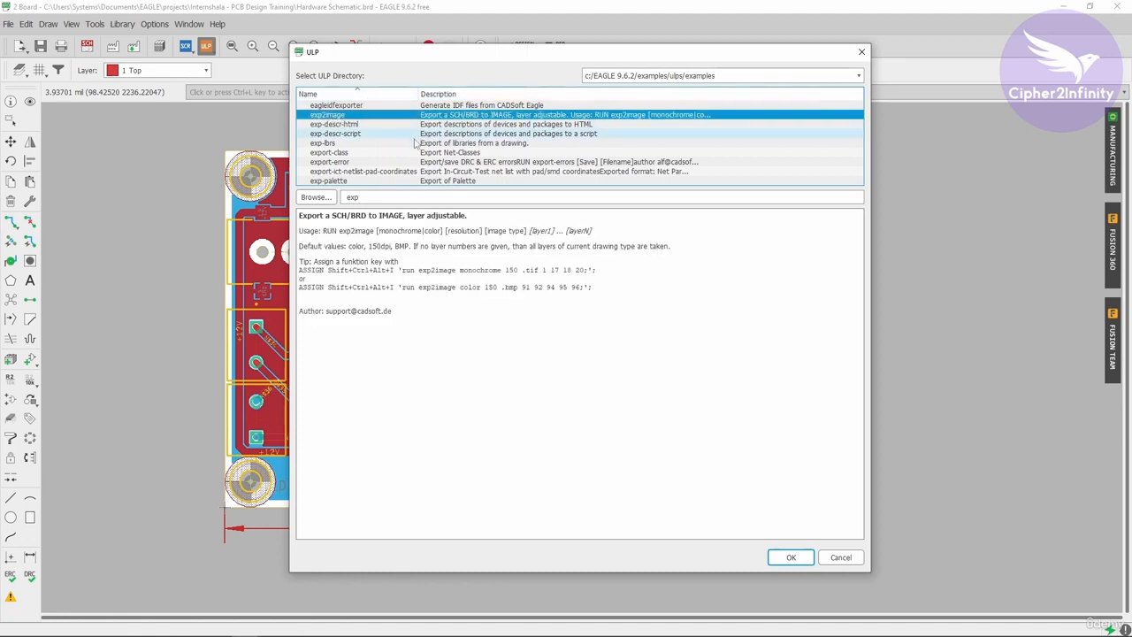
left_click(791, 558)
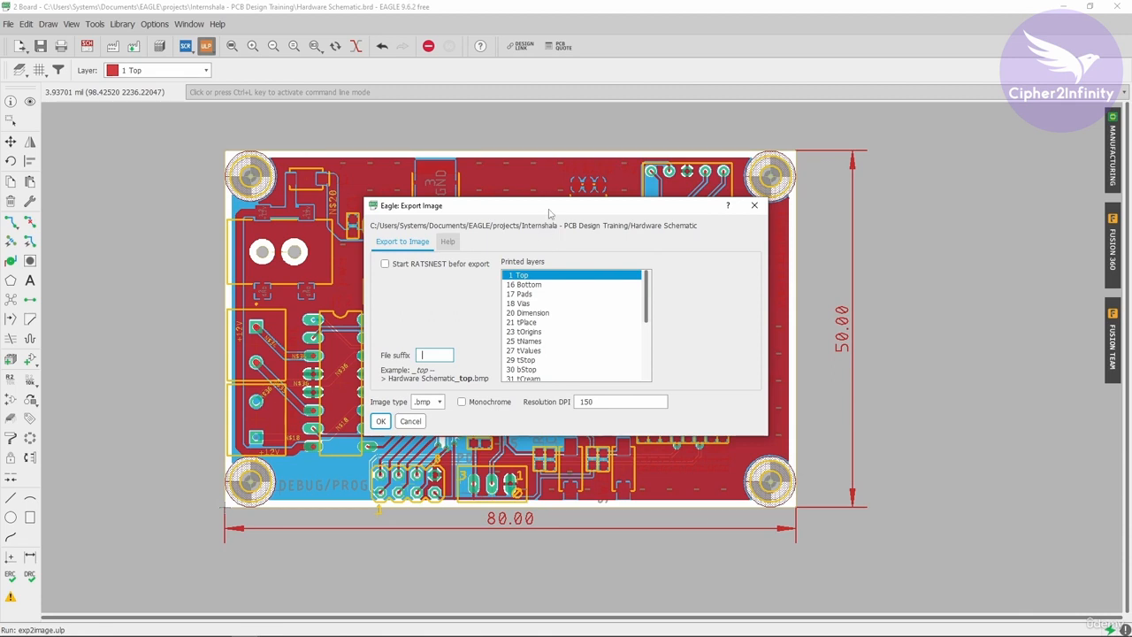
- Export the board as a .png image with the file suffix _PC, adjusting the resolution in DPI
left_click_drag(550, 212, 562, 151)
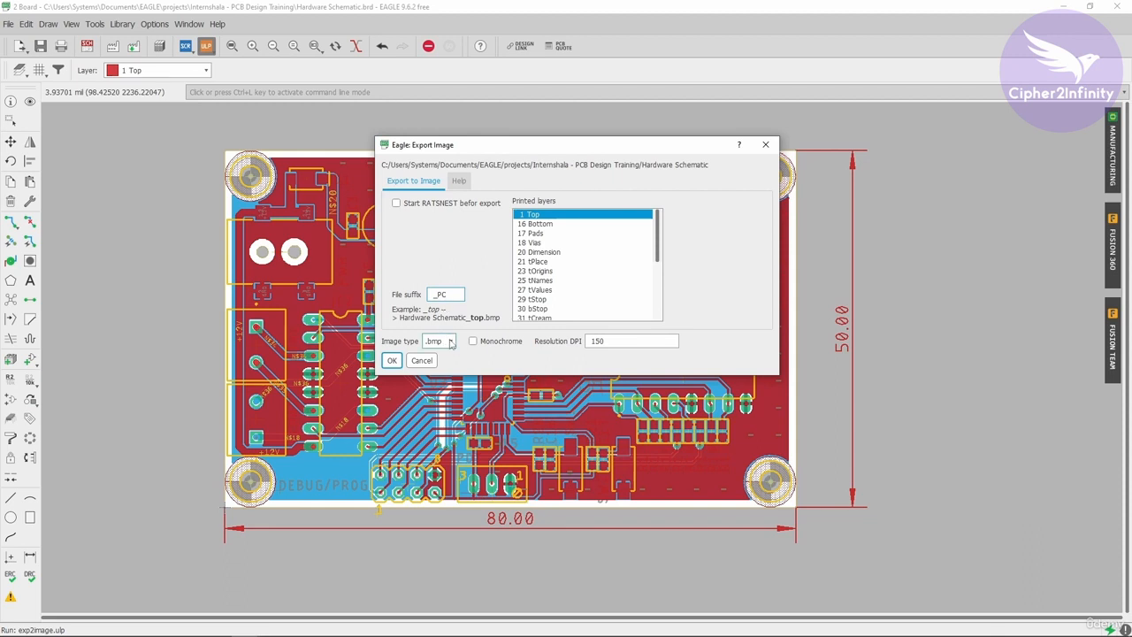
left_click(449, 342)
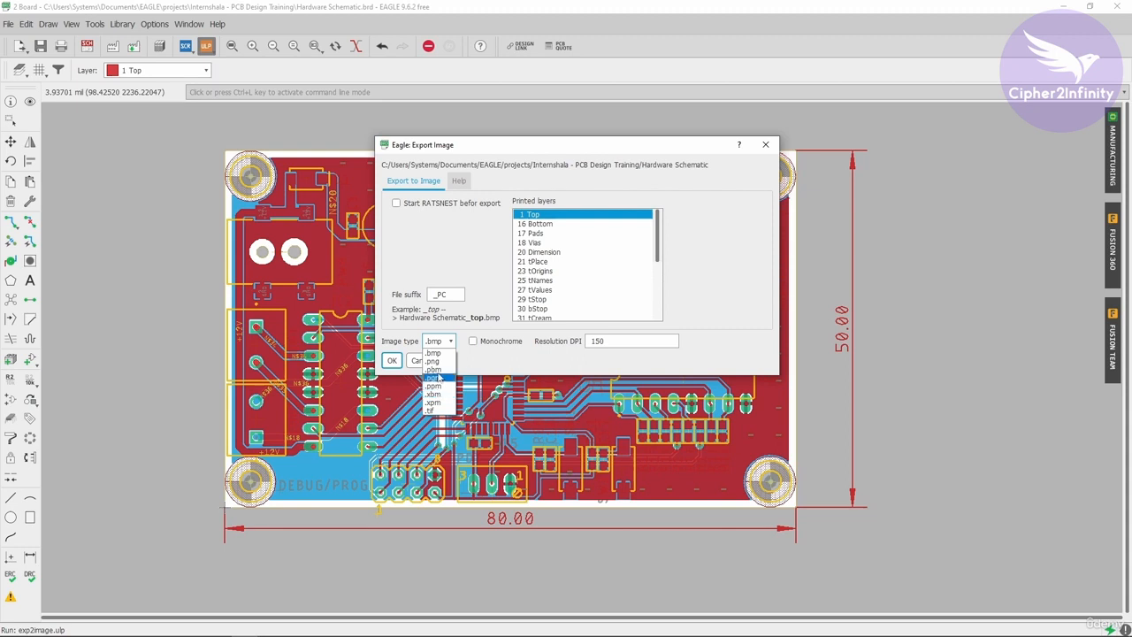
left_click(432, 360)
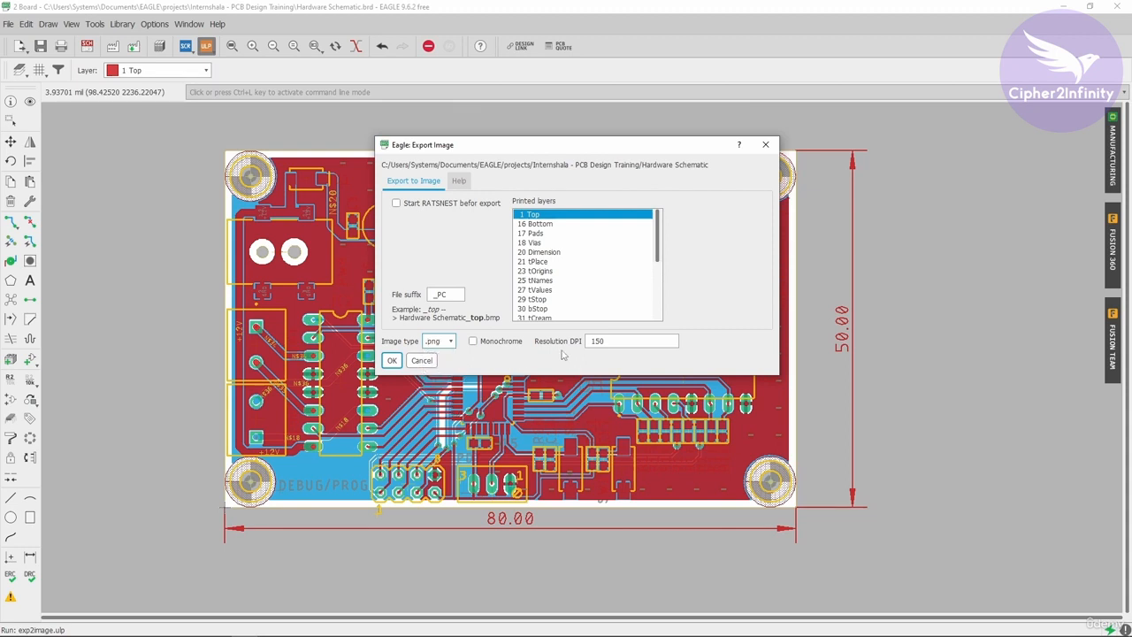
left_click_drag(608, 341, 579, 339)
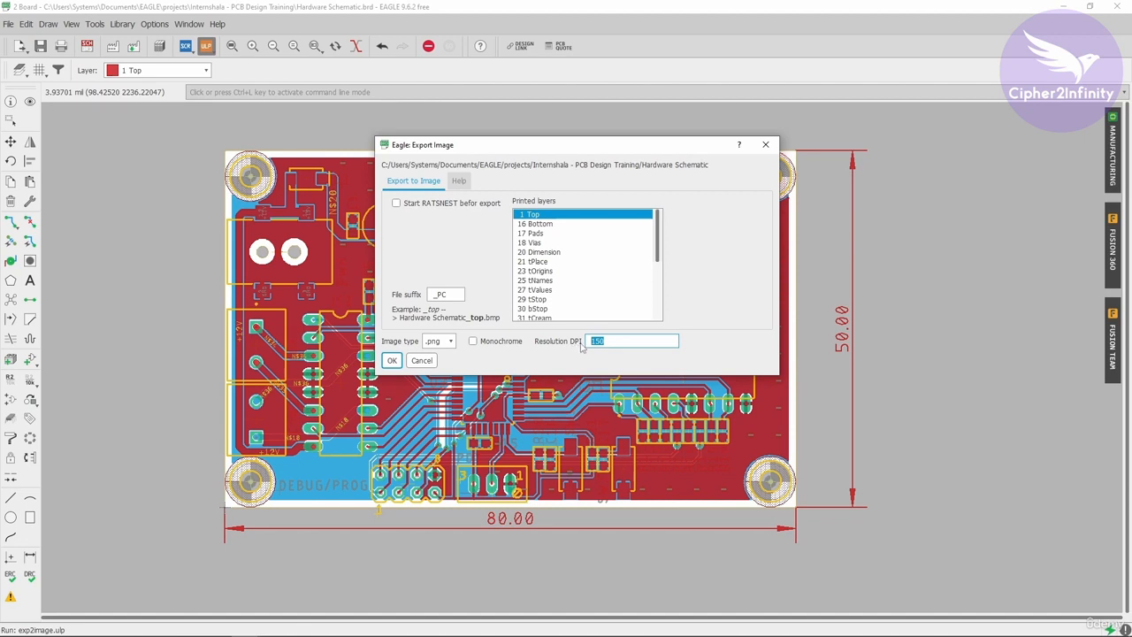
left_click(616, 343)
left_click(394, 361)
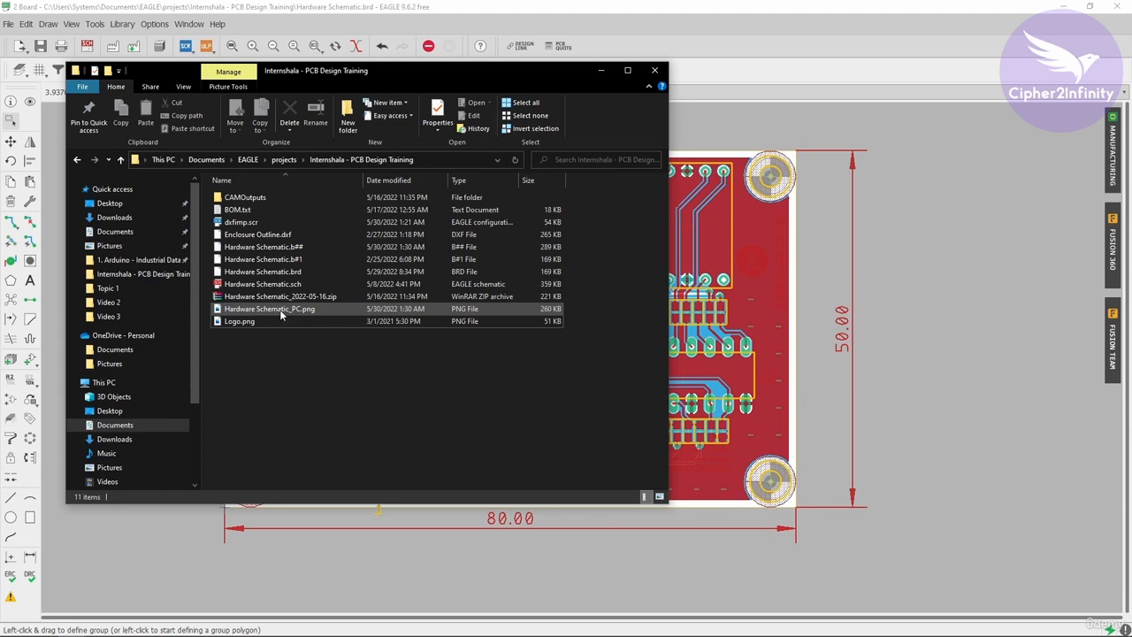
- View the exported Hardware Schematic_PC.png from the project folder at full window size and return to the board
double_click(282, 311)
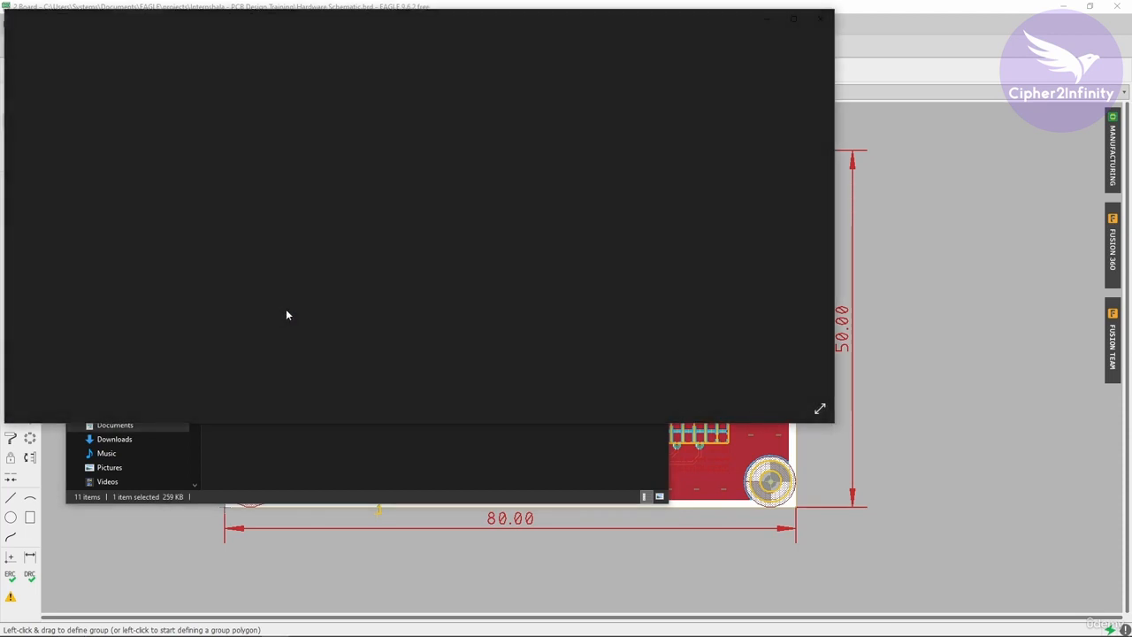
left_click(794, 19)
left_click(1104, 18)
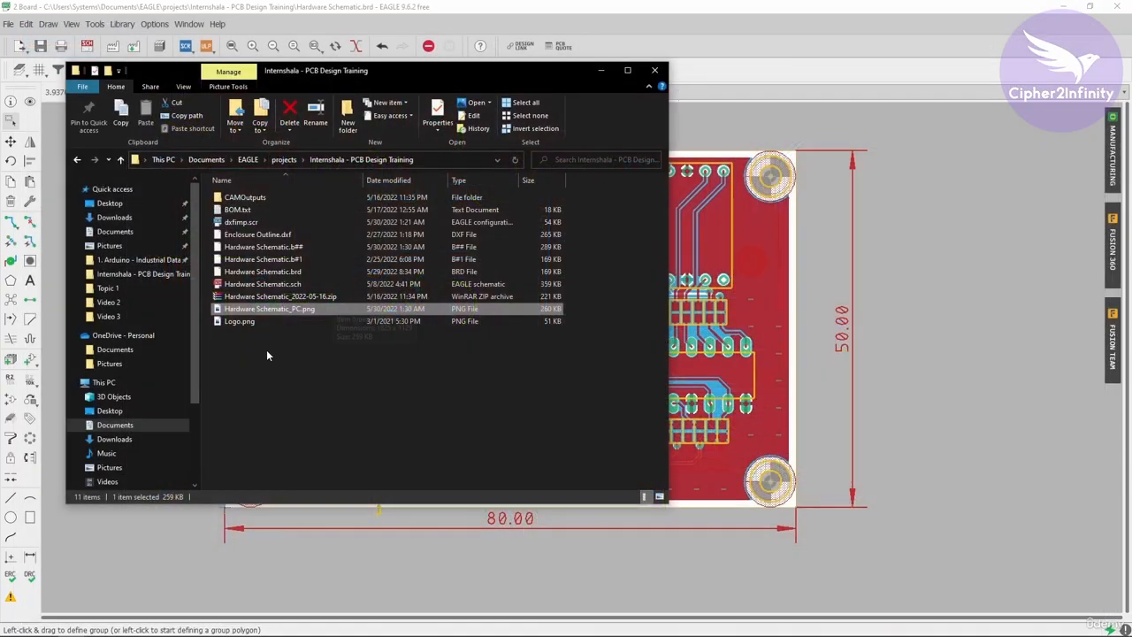
left_click(600, 70)
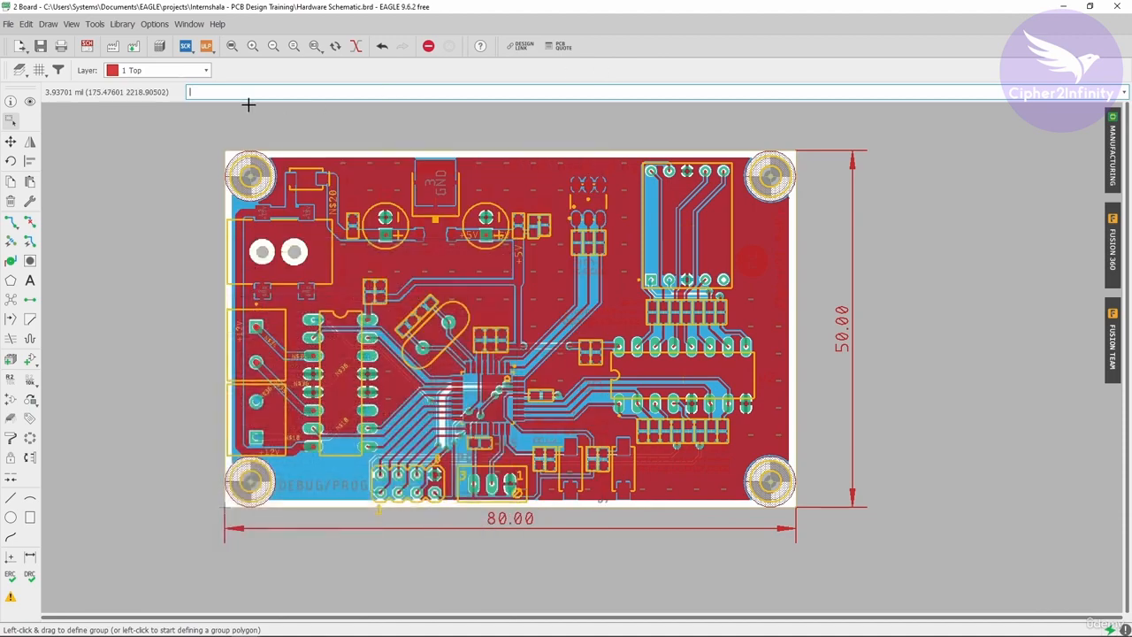
- Run the exp2image ULP again to prepare a second image export of the board
left_click(206, 46)
left_click(108, 372)
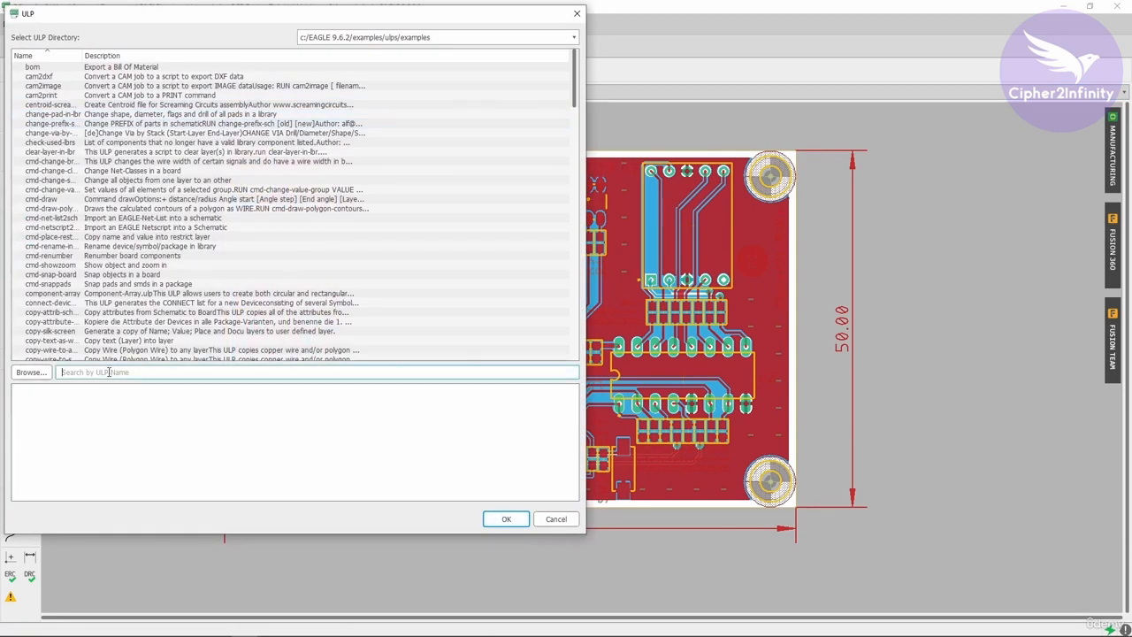
left_click_drag(253, 7, 530, 17)
type("EXP")
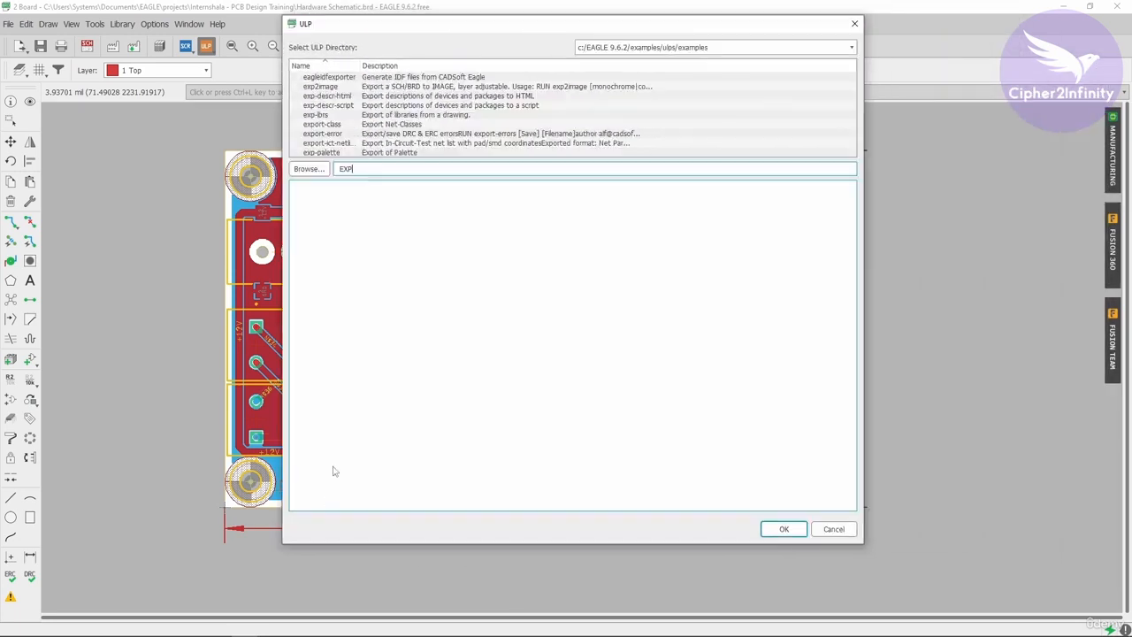
left_click(340, 88)
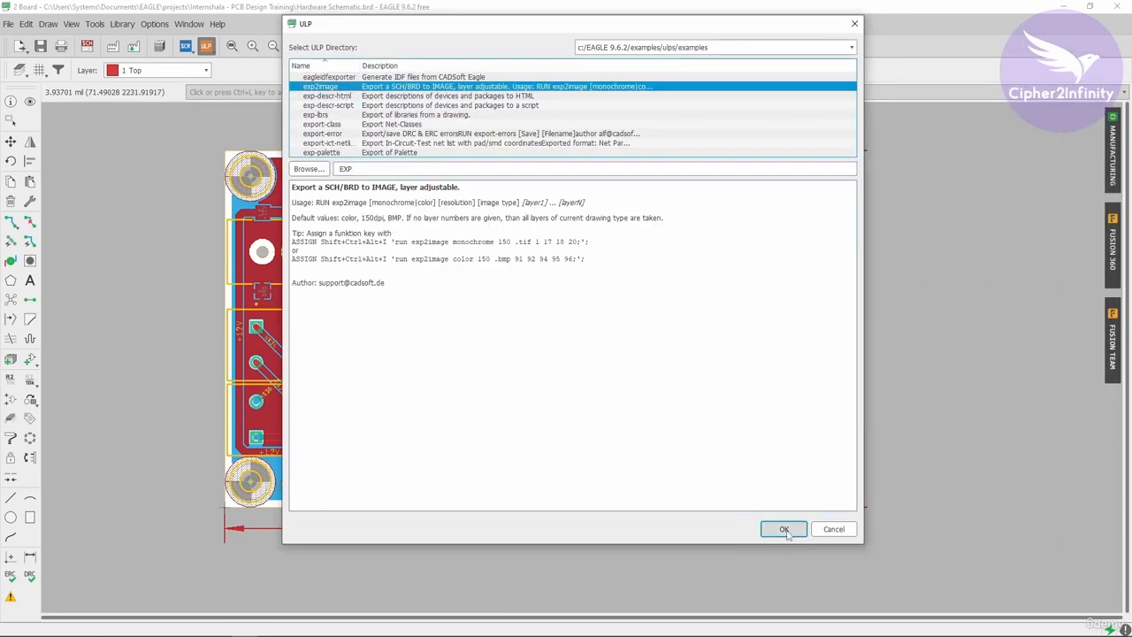
left_click(787, 530)
- Export a second .png image of the board with the file suffix _1_PC and a changed DPI resolution
left_click(439, 355)
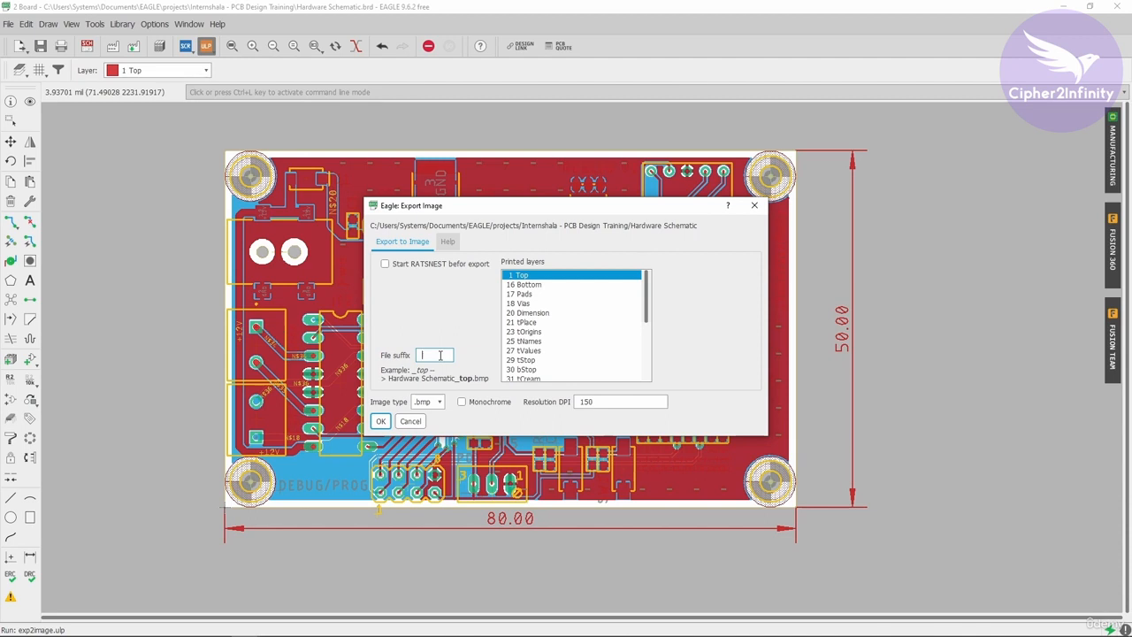
type("_1_PC")
left_click(431, 403)
left_click(427, 420)
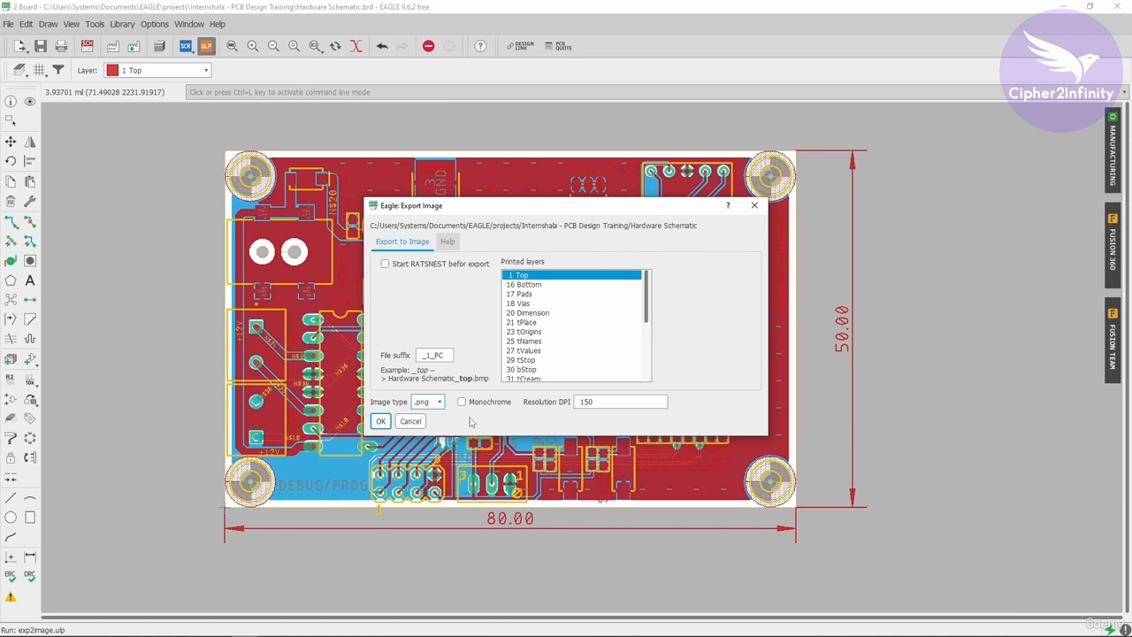
double_click(634, 400)
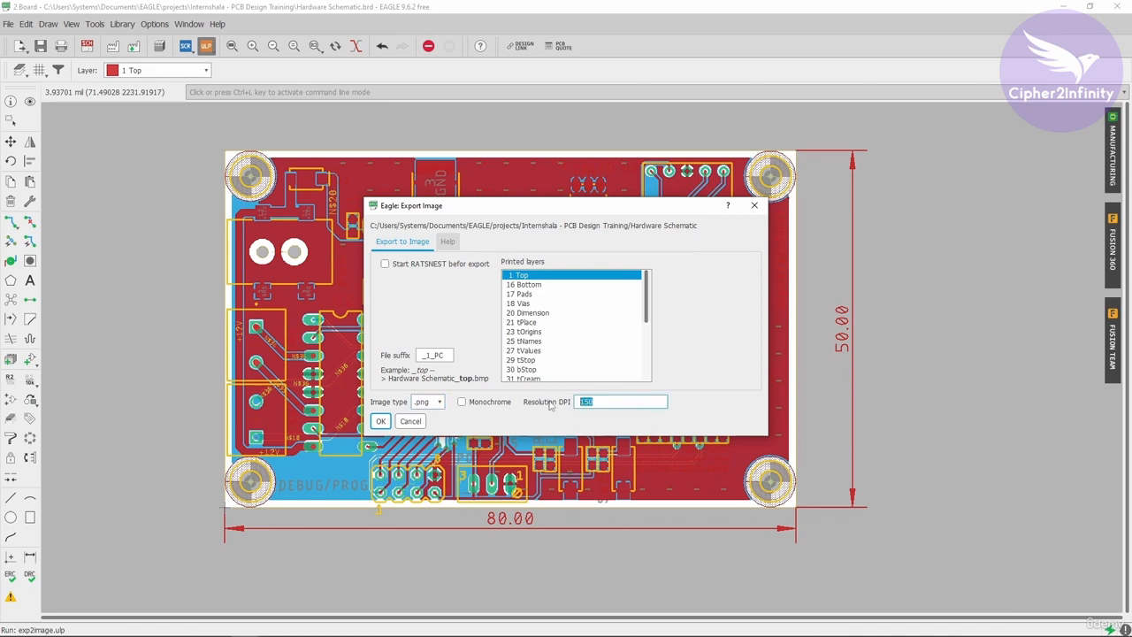
type("5")
left_click(380, 421)
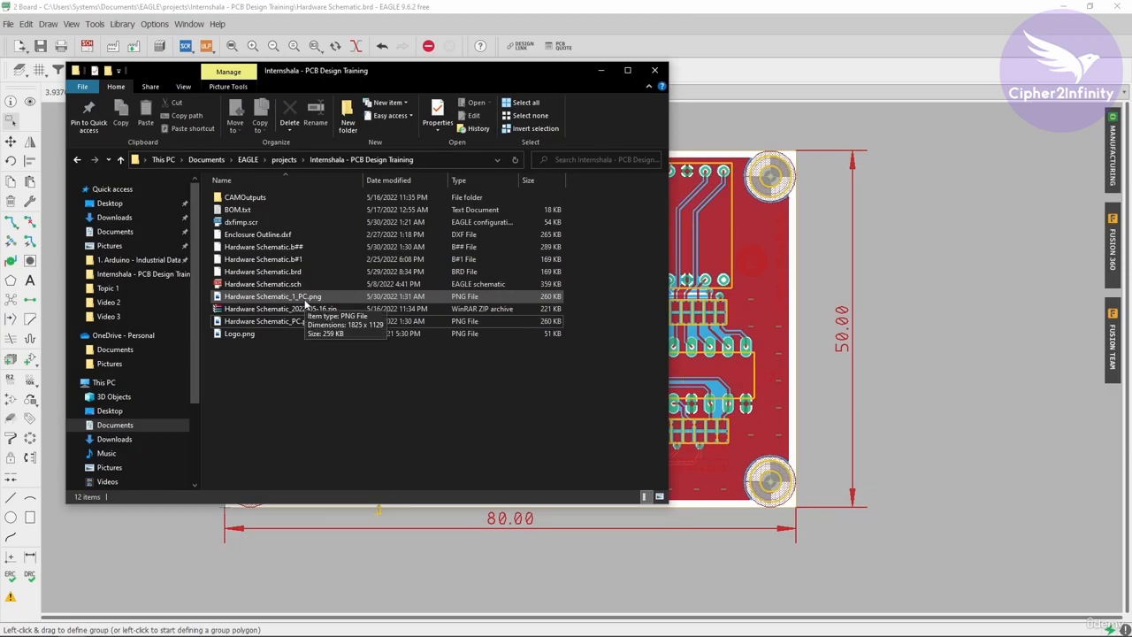
- Examine the detail of the traces around the microcontroller in Hardware Schematic_1_PC.png, and return to the board
left_click(245, 301)
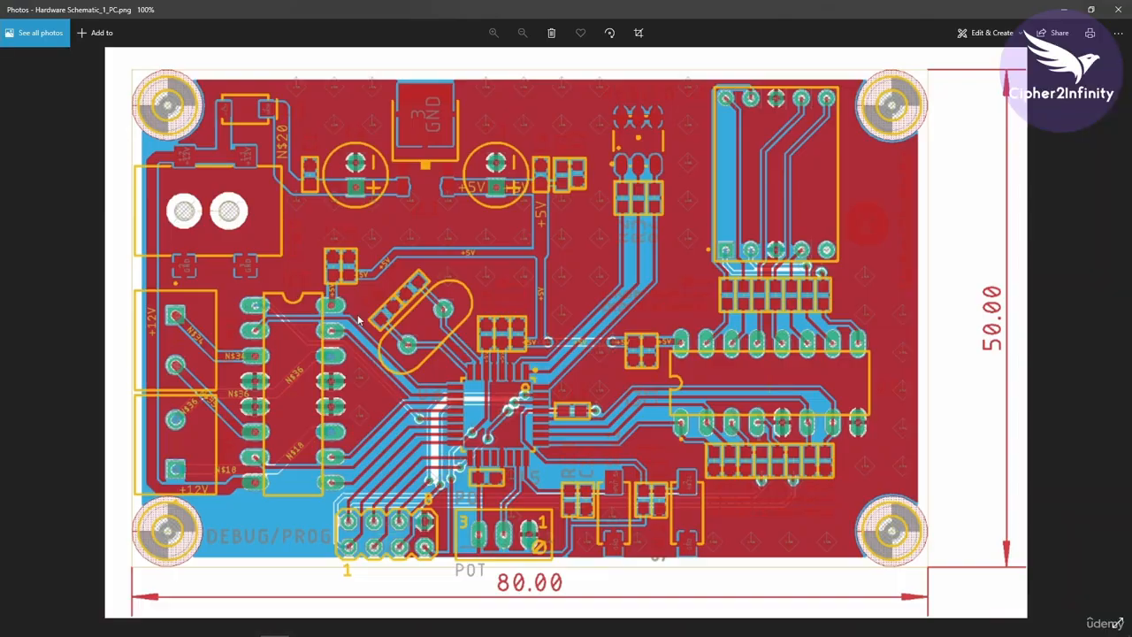
scroll(484, 354, "up", 5)
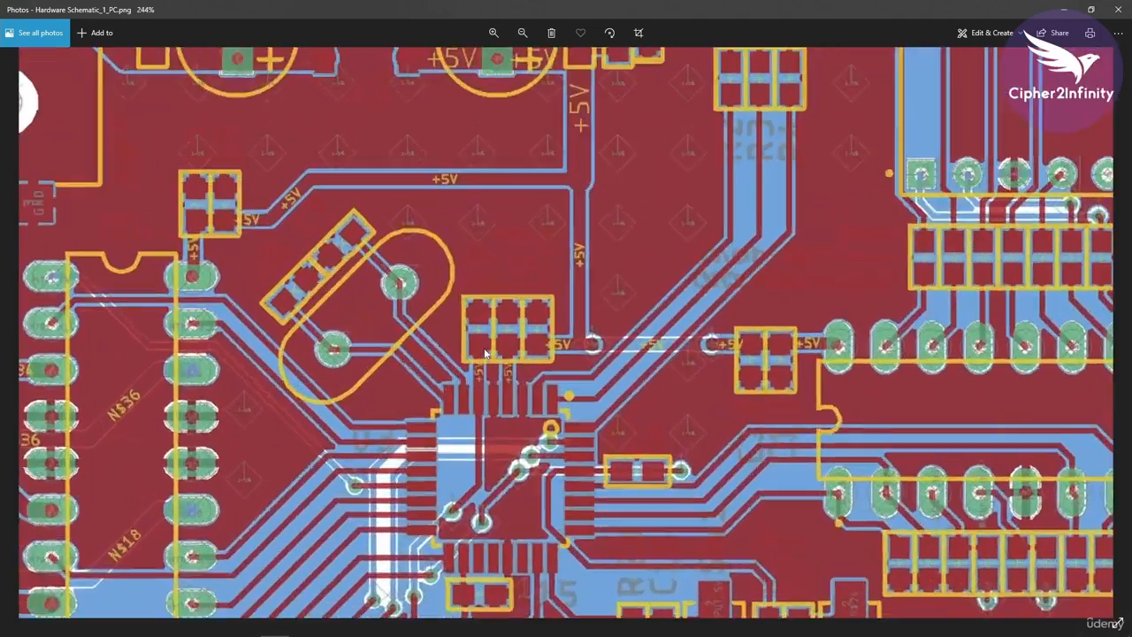
scroll(485, 350, "up", 1)
left_click_drag(491, 437, 498, 212)
left_click_drag(443, 490, 699, 409)
scroll(699, 410, "down", 8)
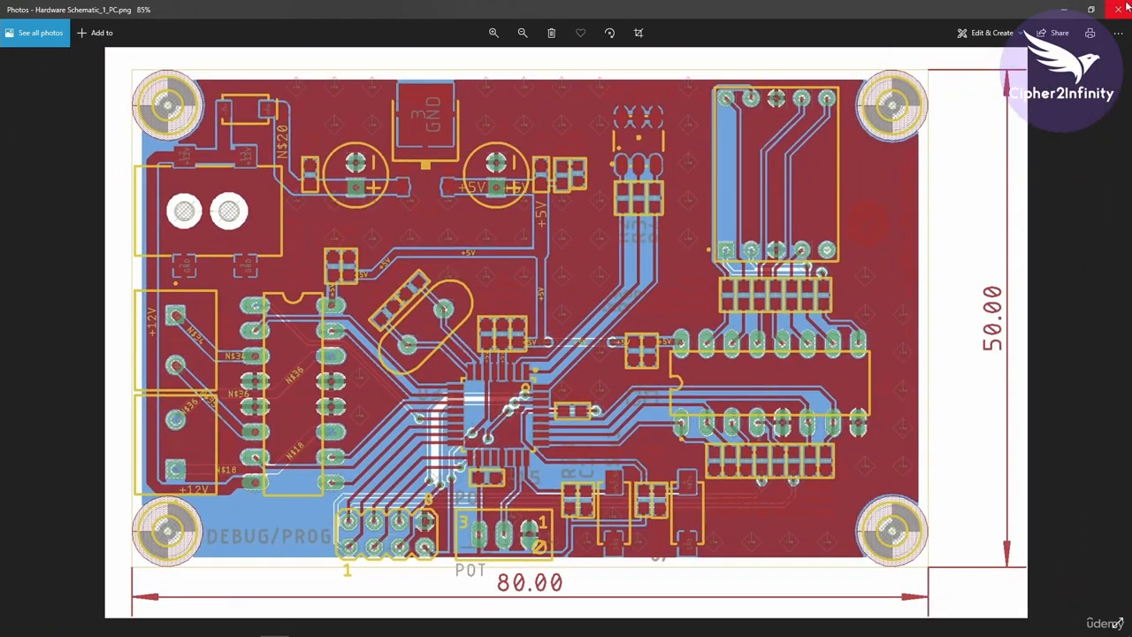
left_click(1119, 8)
left_click(598, 71)
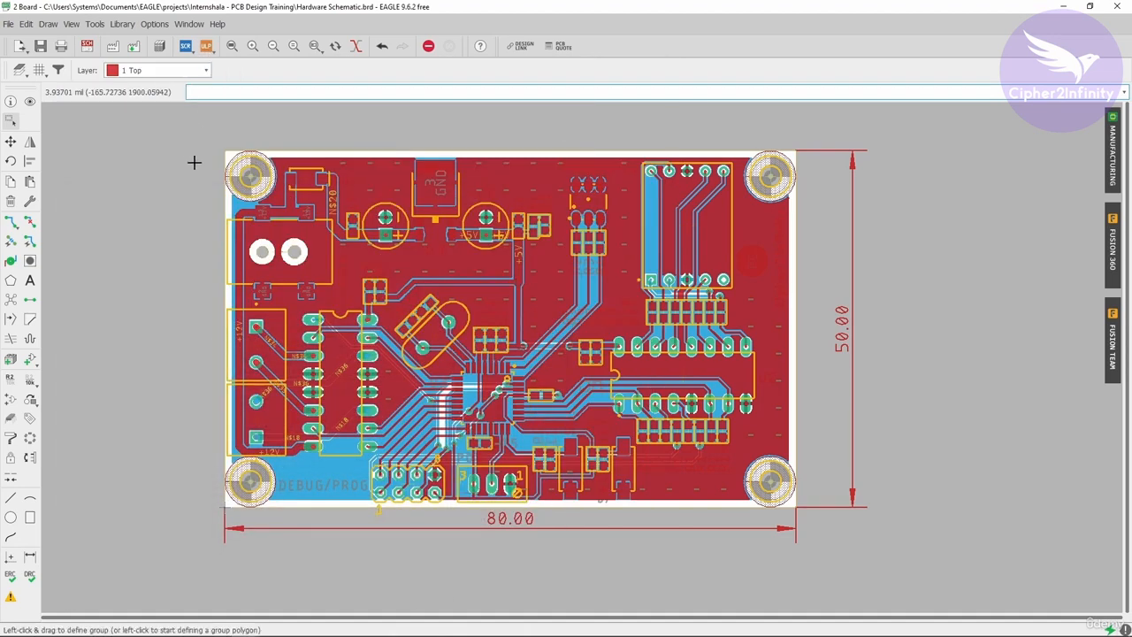
- Find the cmd-renumber ULP by searching for "cmd-re" and run it on the board
left_click(206, 45)
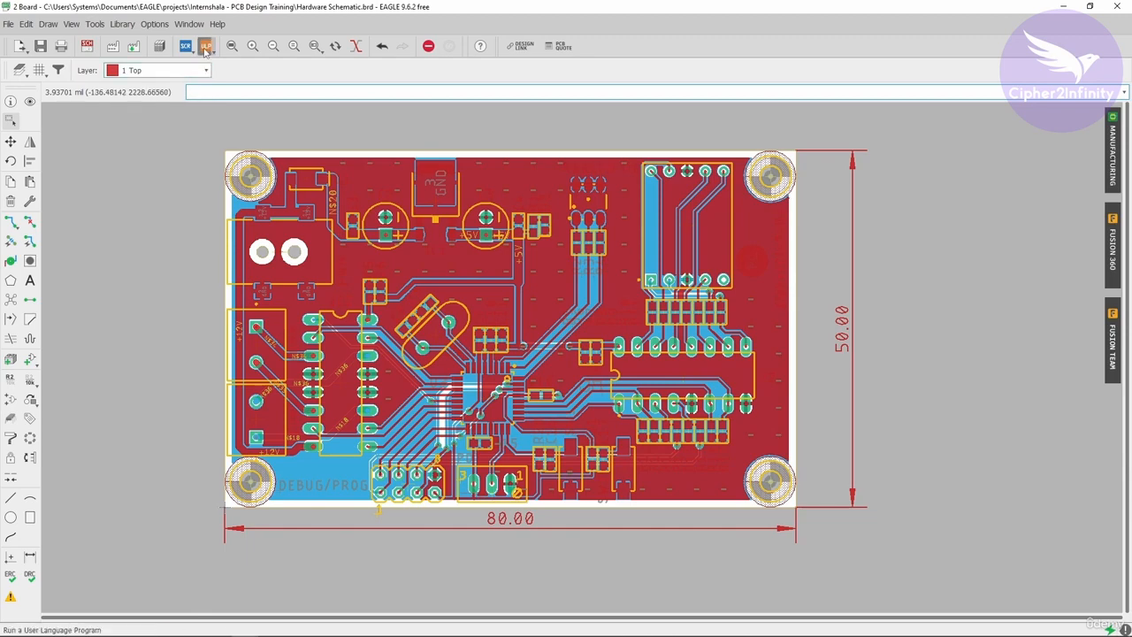
left_click_drag(282, 14, 576, 46)
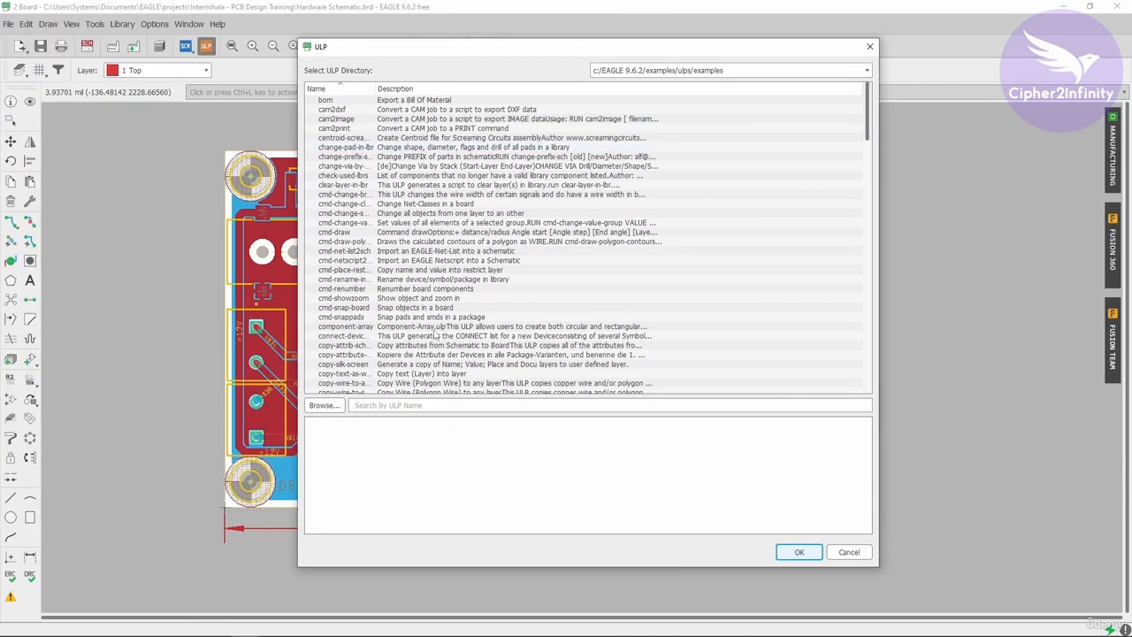
left_click(405, 405)
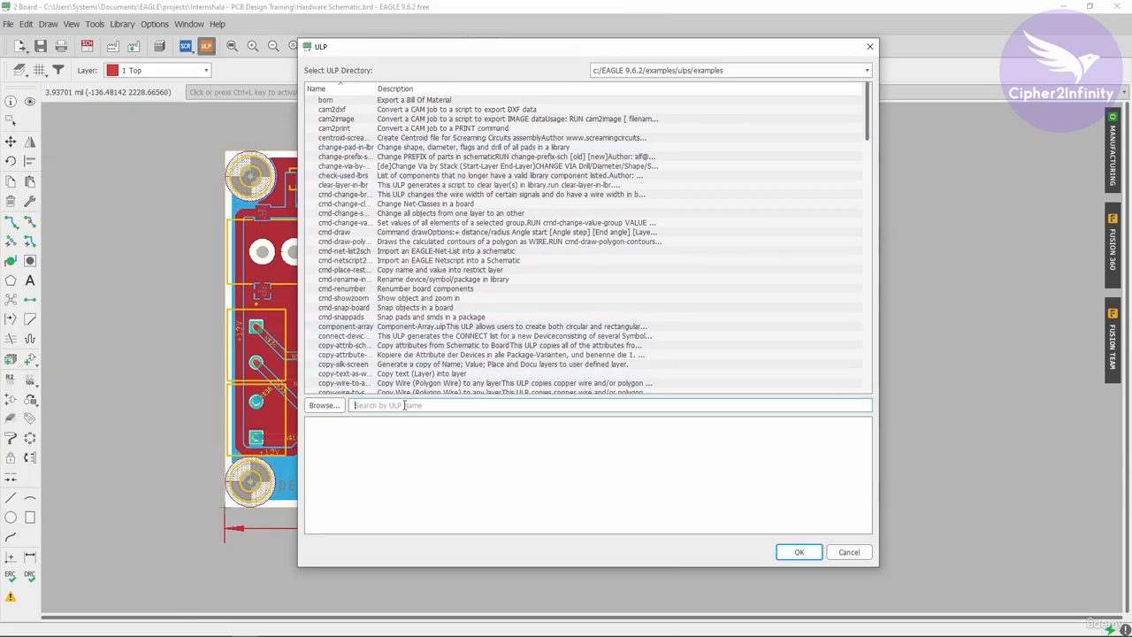
type("RE")
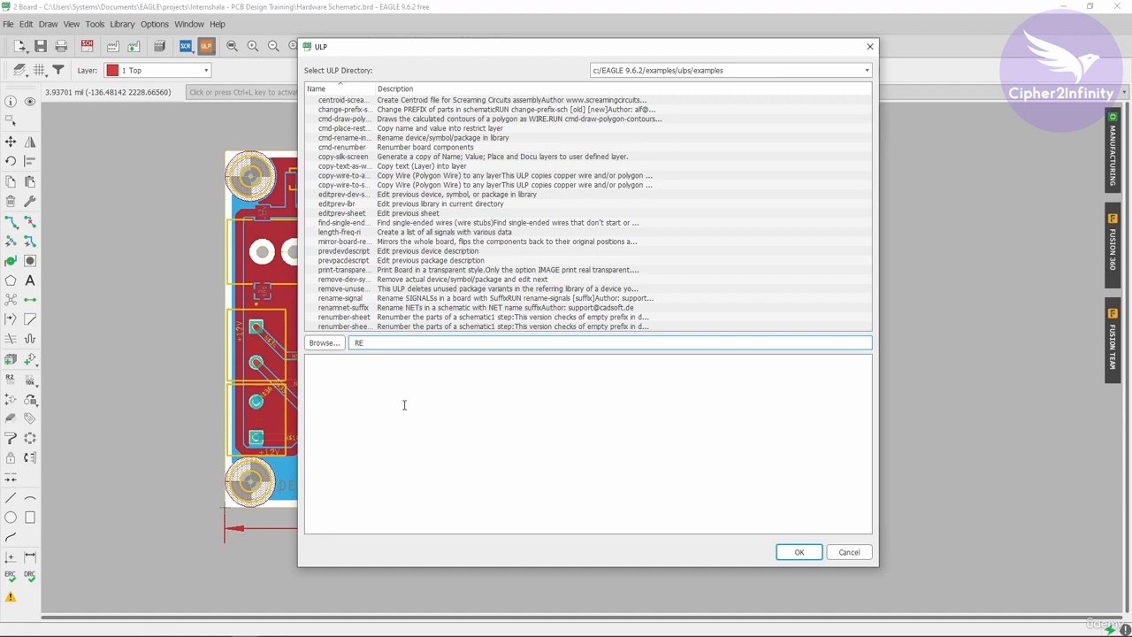
key("BackSpace")
key("BackSpace")
type("cmd-re")
left_click(371, 113)
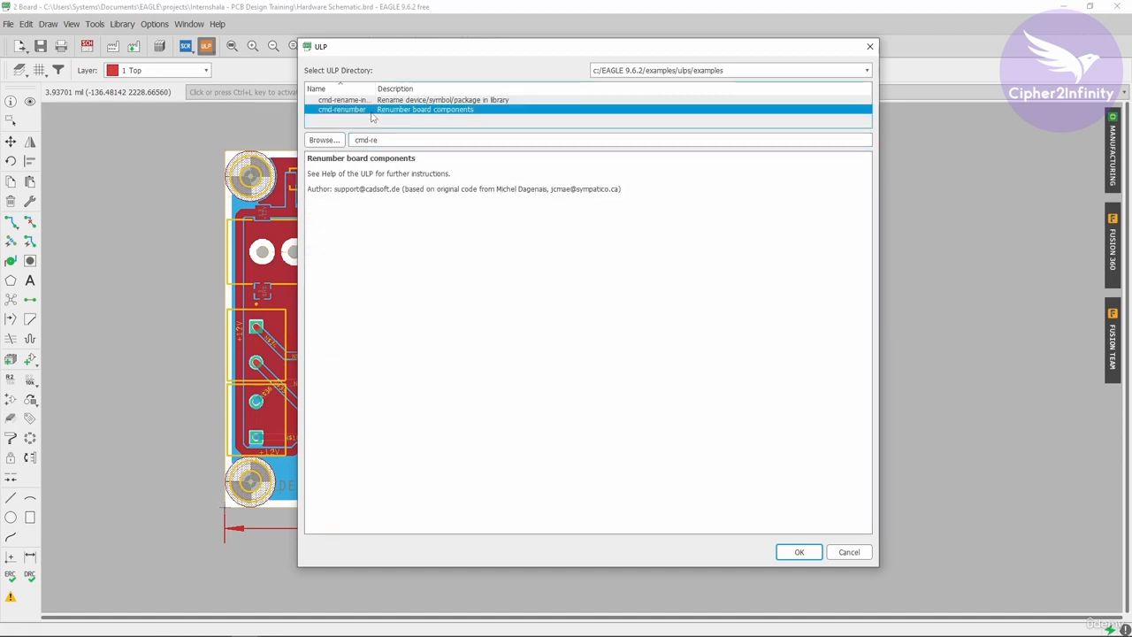
left_click(800, 553)
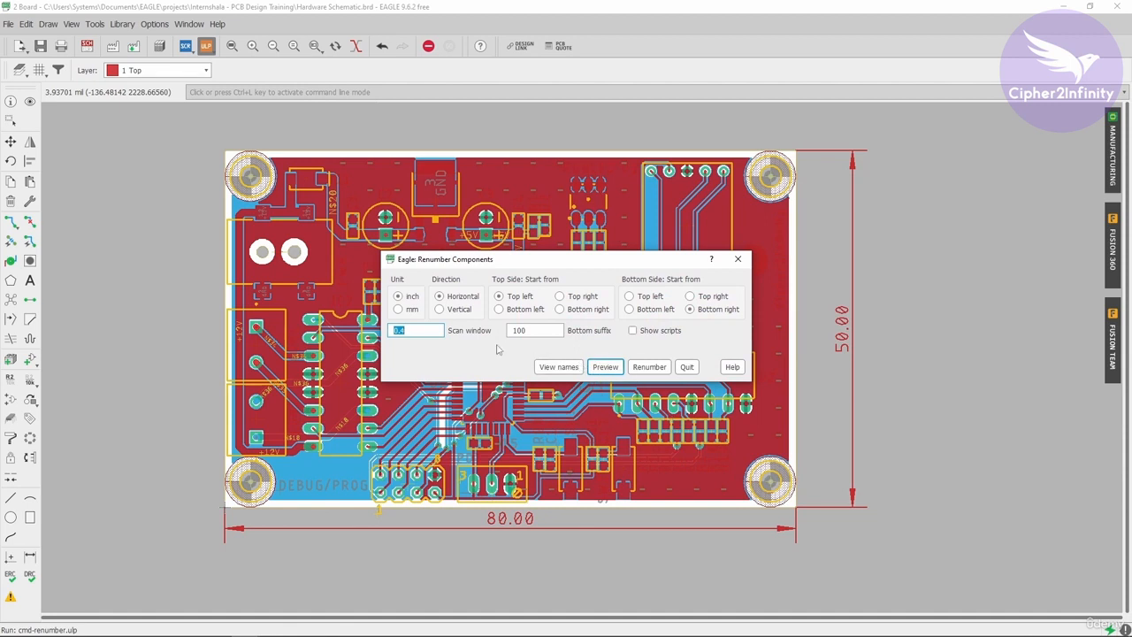
- Preview the component renumbering with horizontal direction from the top left, examine the designators on the board, and close the dialog without renumbering
left_click_drag(430, 262, 414, 218)
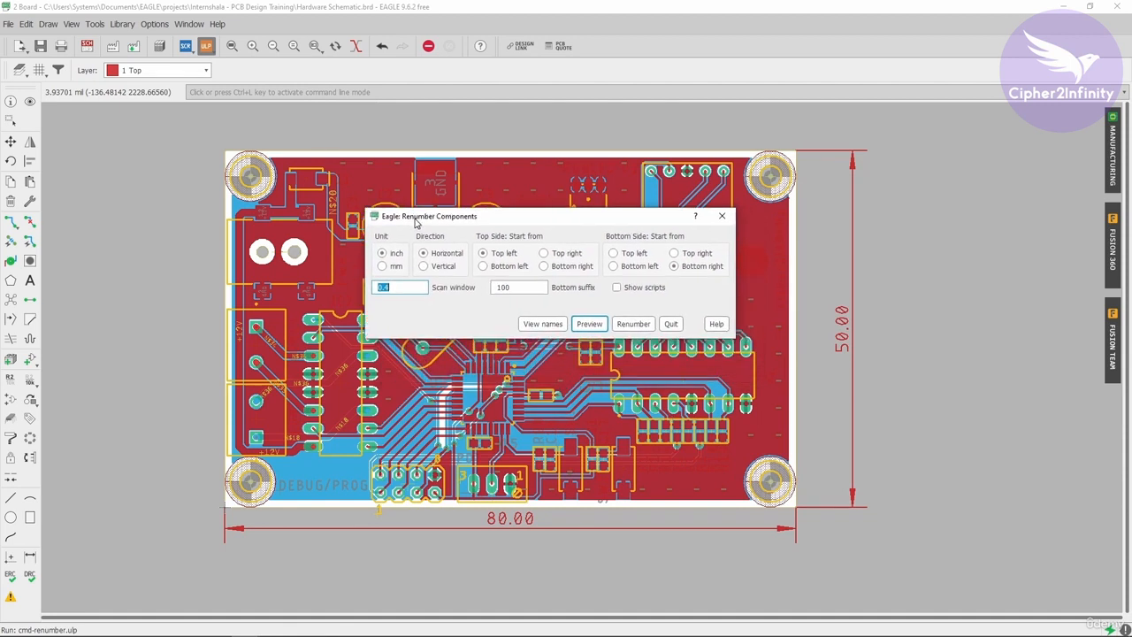
left_click_drag(493, 235, 489, 343)
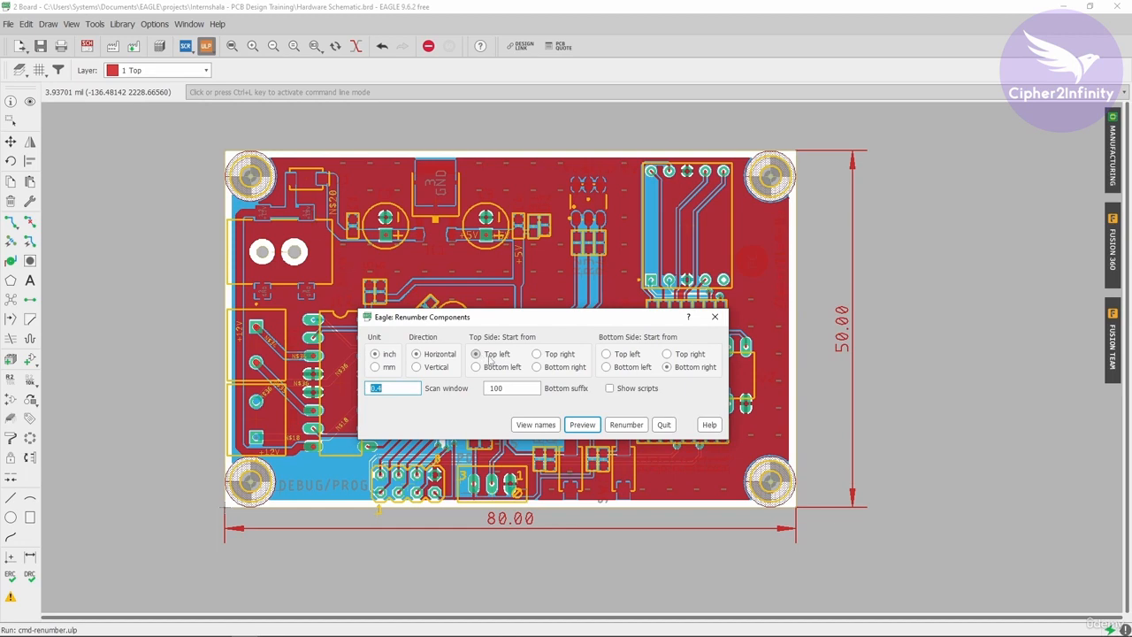
left_click(580, 427)
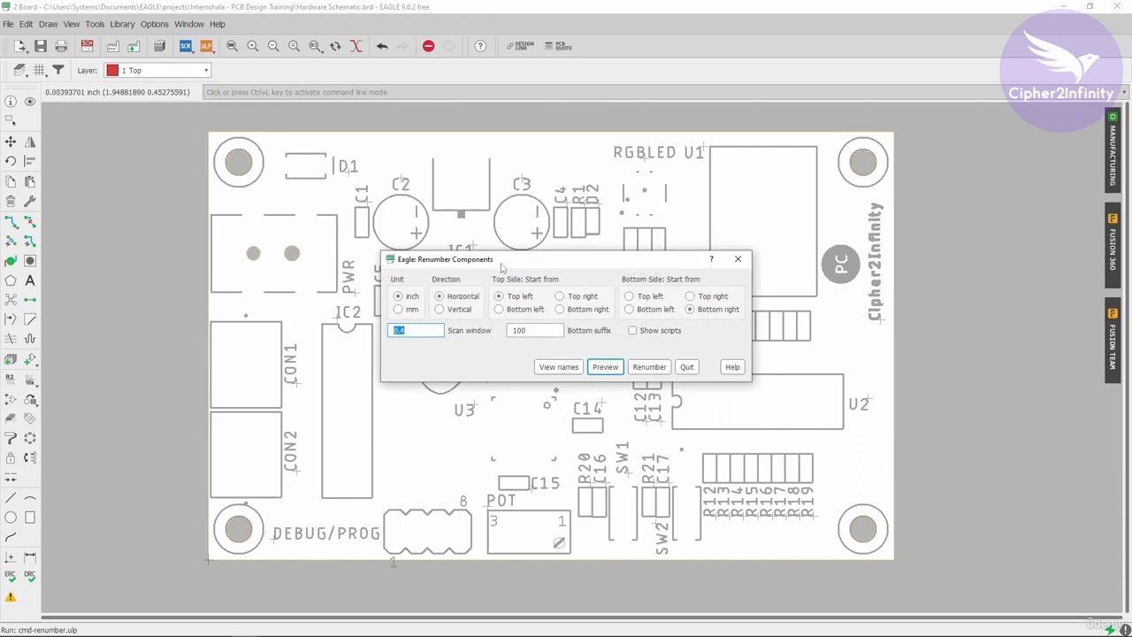
left_click_drag(501, 263, 837, 58)
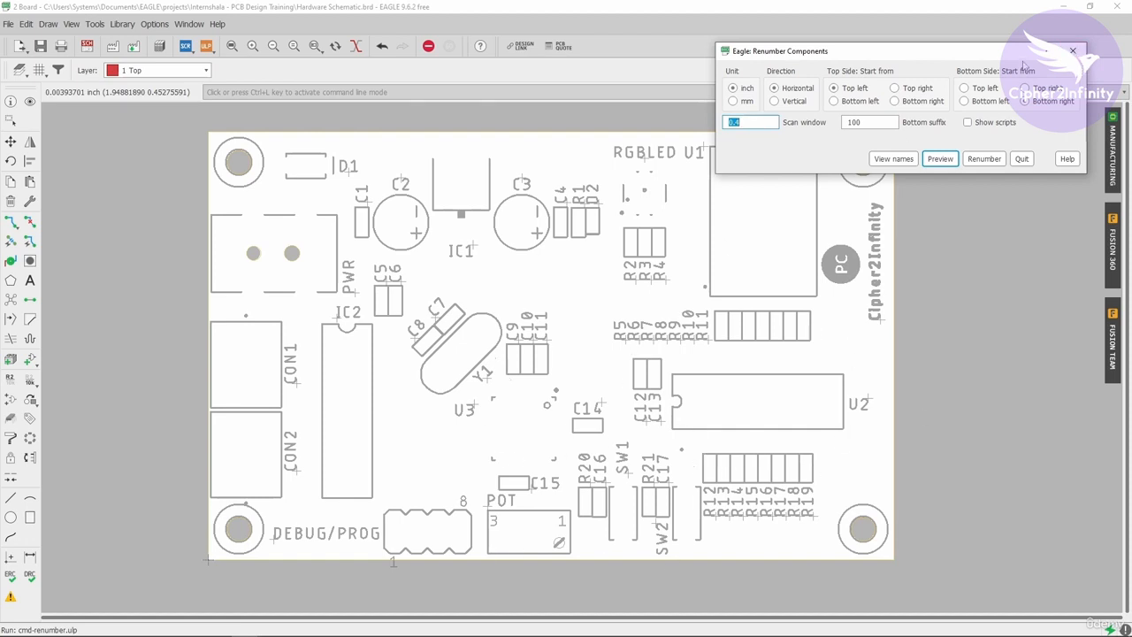
left_click(1073, 51)
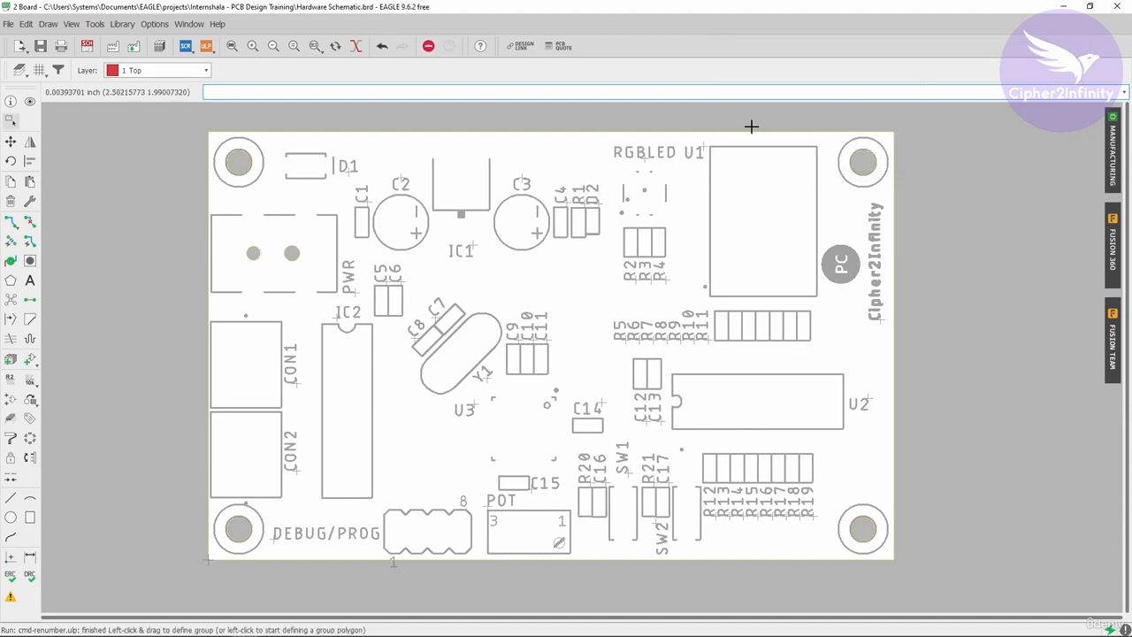